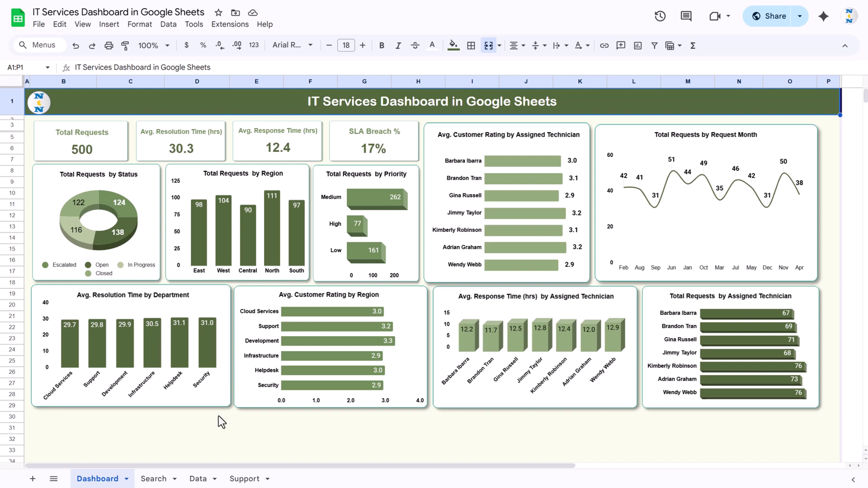
Open the Data sheet and review the column headings from Request ID through Assigned Technician.
{"action": "left_click", "coordinate": [197, 480]}
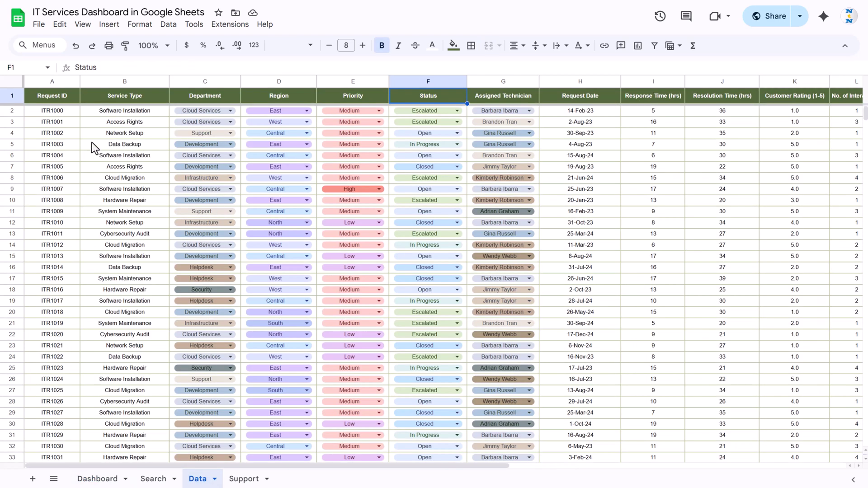
{"action": "left_click", "coordinate": [61, 99]}
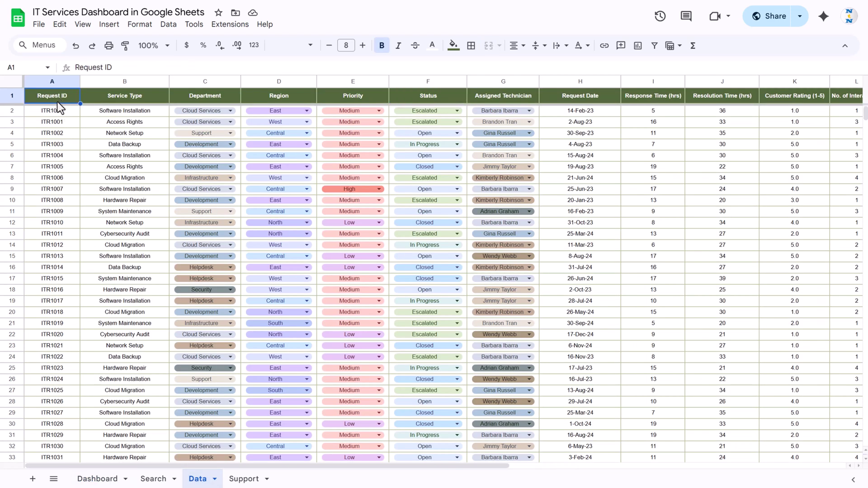
{"action": "left_click", "coordinate": [131, 101]}
{"action": "key", "text": "Right"}
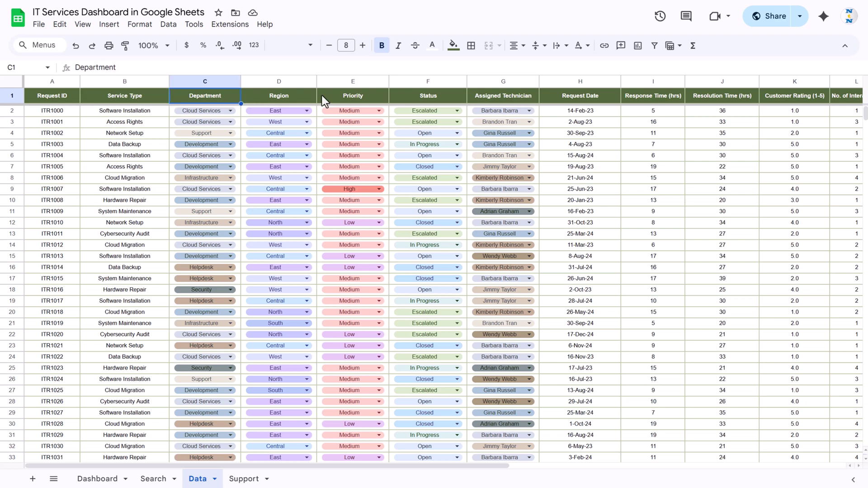
{"action": "key", "text": "Right"}
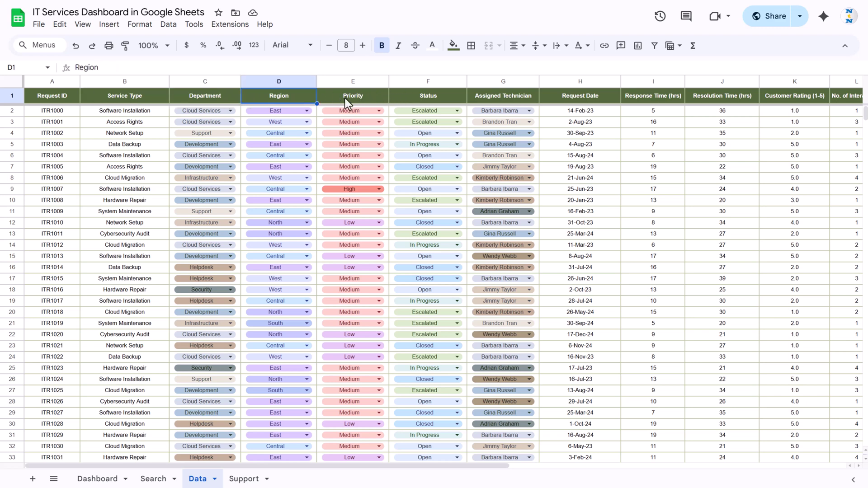
{"action": "key", "text": "Right"}
{"action": "key", "text": "Right"}
{"action": "key", "text": "Right"}
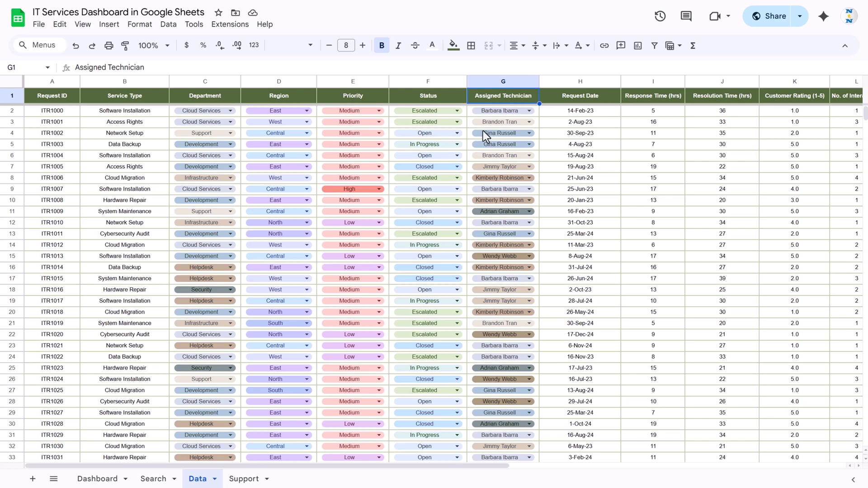
View the available choices for Assigned Technician and Status in the first record without changing them.
{"action": "left_click", "coordinate": [529, 111]}
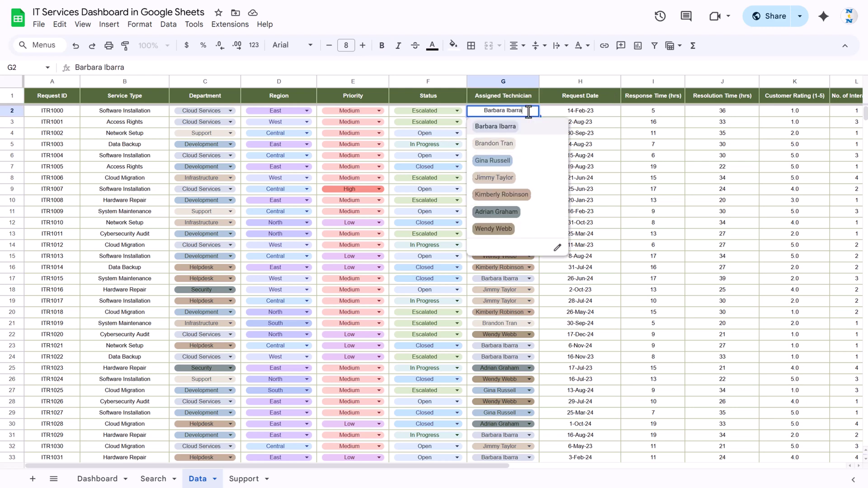
{"action": "left_click", "coordinate": [449, 93]}
{"action": "key", "text": "Down"}
{"action": "key", "text": "Return"}
{"action": "left_click", "coordinate": [533, 94]}
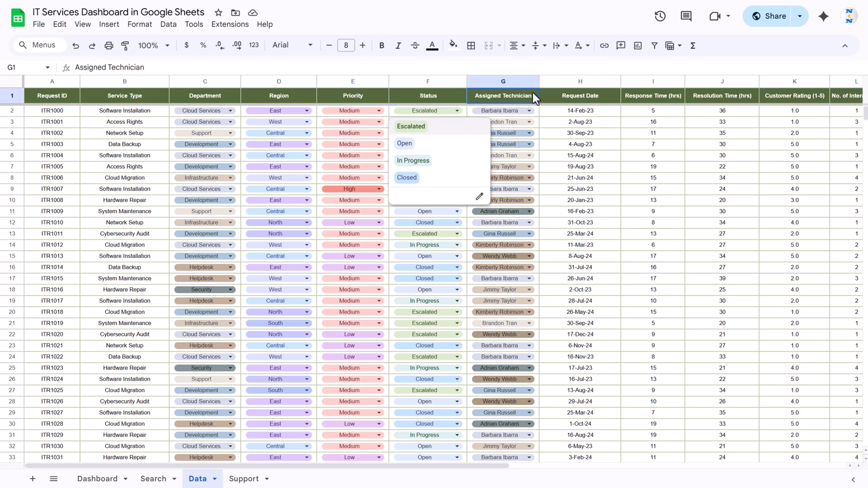
Review the Data sheet headings from Request Date through No. of Interactions.
{"action": "key", "text": "Right"}
{"action": "left_click", "coordinate": [670, 100]}
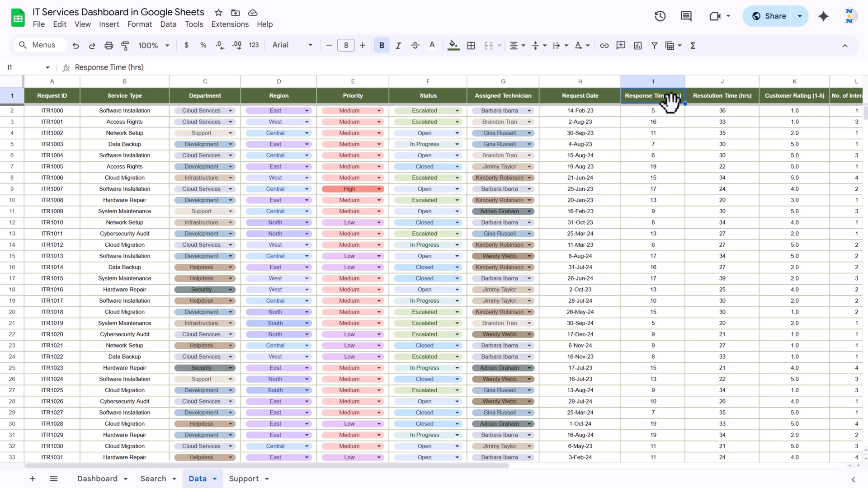
{"action": "key", "text": "Right"}
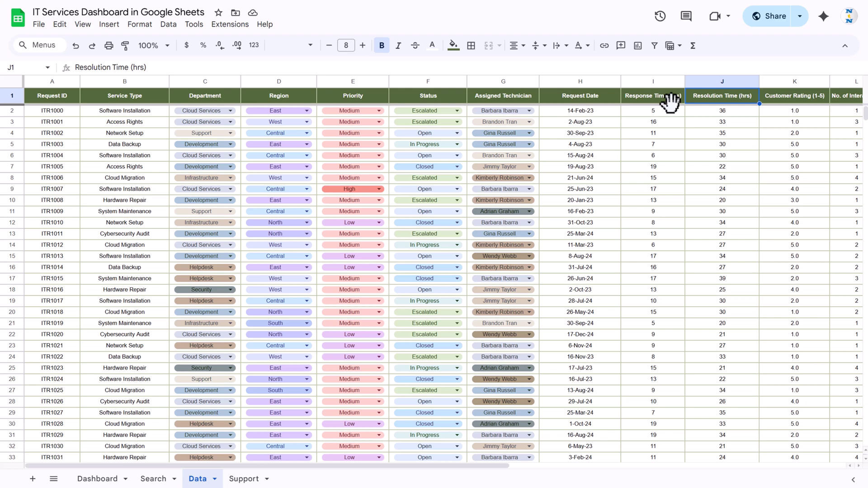
{"action": "key", "text": "Right"}
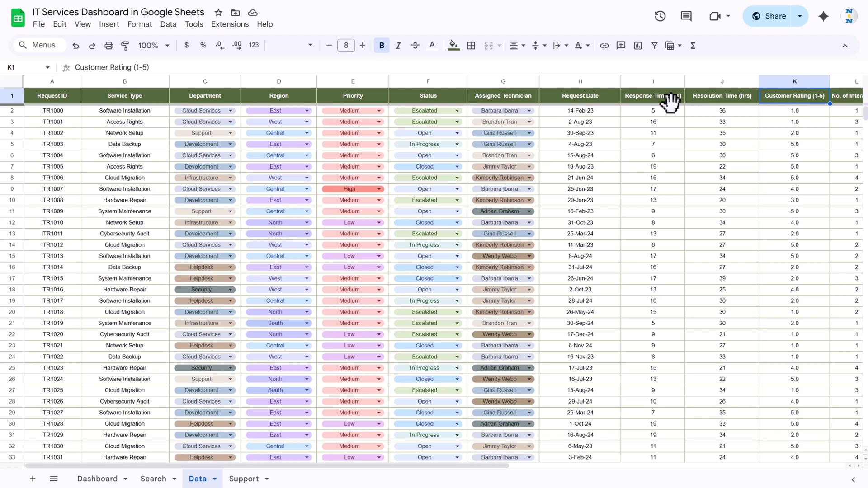
{"action": "key", "text": "Right"}
{"action": "key", "text": "Right"}
{"action": "key", "text": "Left"}
{"action": "key", "text": "Left"}
{"action": "key", "text": "Right"}
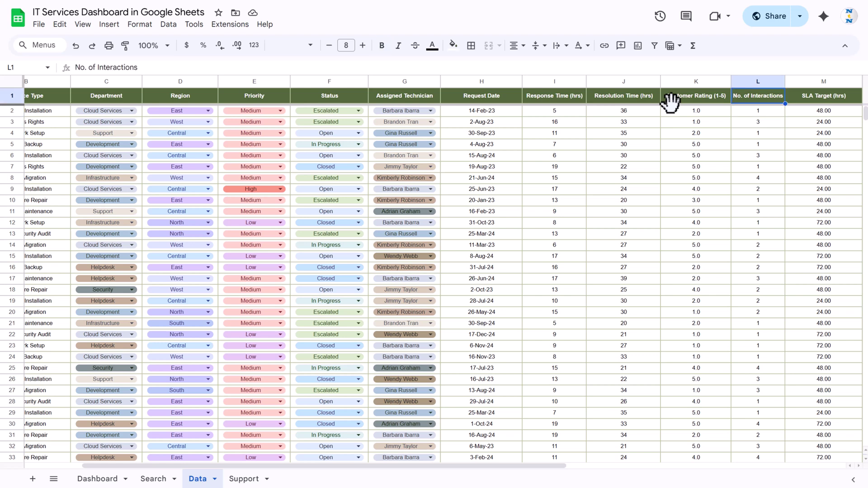
Review the remaining Data columns from SLA Target (hrs) through Request Month, ending on the SLA Breached formula in N2.
{"action": "key", "text": "Right"}
{"action": "key", "text": "Right"}
{"action": "key", "text": "Right"}
{"action": "key", "text": "Left"}
{"action": "key", "text": "Left"}
{"action": "key", "text": "Left"}
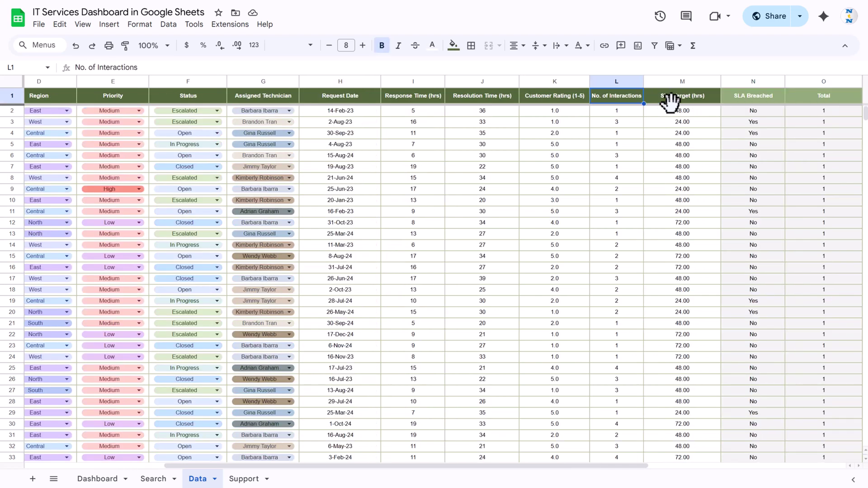
{"action": "key", "text": "Right"}
{"action": "left_click", "coordinate": [682, 113]}
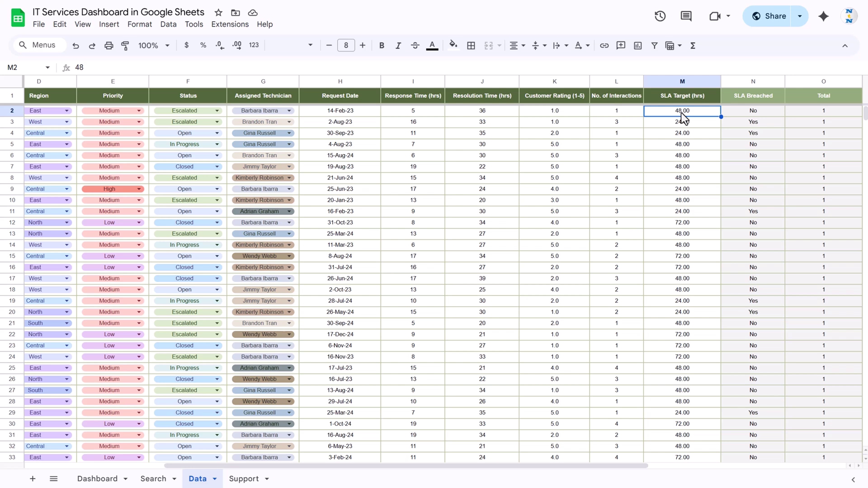
{"action": "key", "text": "Right"}
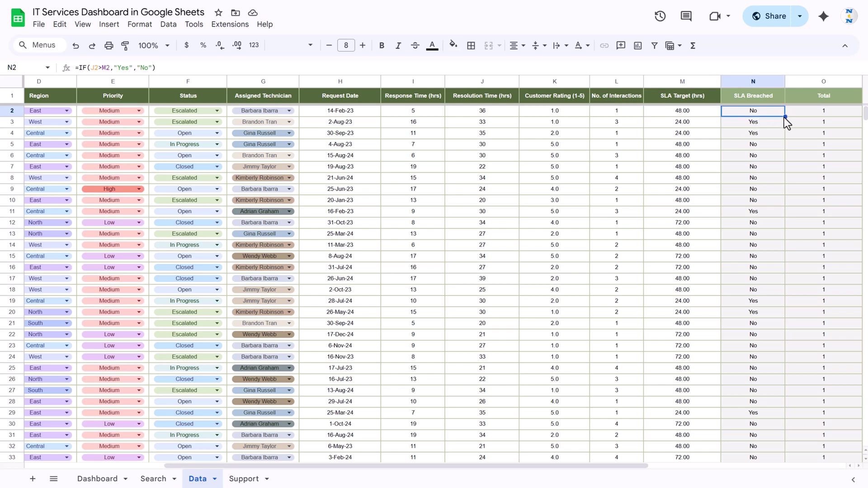
{"action": "key", "text": "Right"}
{"action": "key", "text": "Right"}
{"action": "key", "text": "Right"}
{"action": "key", "text": "Left"}
{"action": "key", "text": "Right"}
{"action": "key", "text": "Right"}
{"action": "key", "text": "Left"}
{"action": "key", "text": "Left"}
{"action": "key", "text": "Left"}
{"action": "key", "text": "Left"}
{"action": "key", "text": "Left"}
{"action": "key", "text": "Right"}
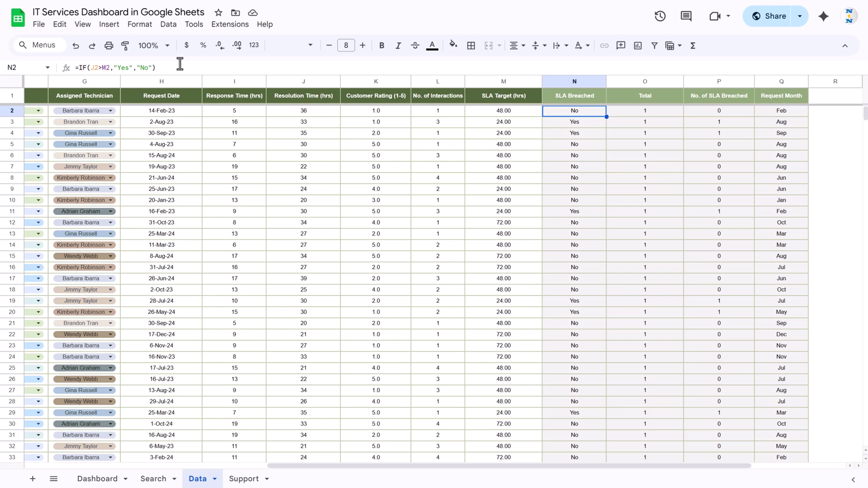
Examine the SLA Breached formula in N2 together with the Resolution Time and SLA Target cells it compares.
{"action": "key", "text": "F2"}
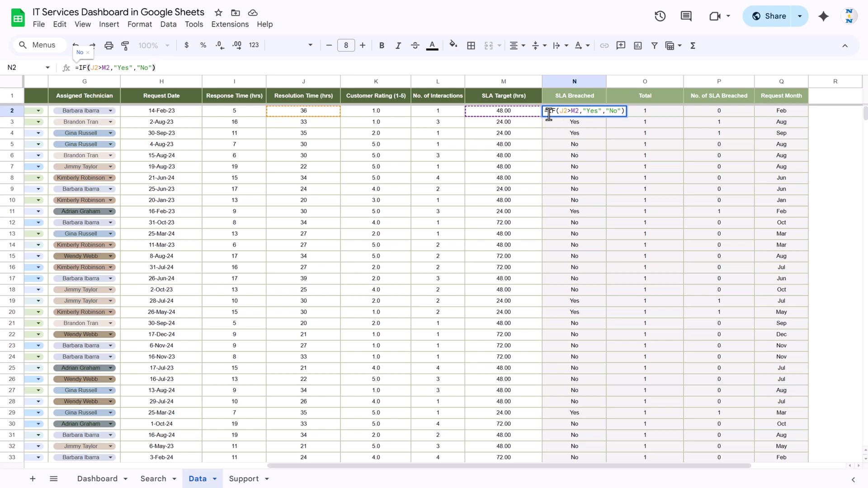
{"action": "key", "text": "Escape"}
{"action": "left_click", "coordinate": [324, 114]}
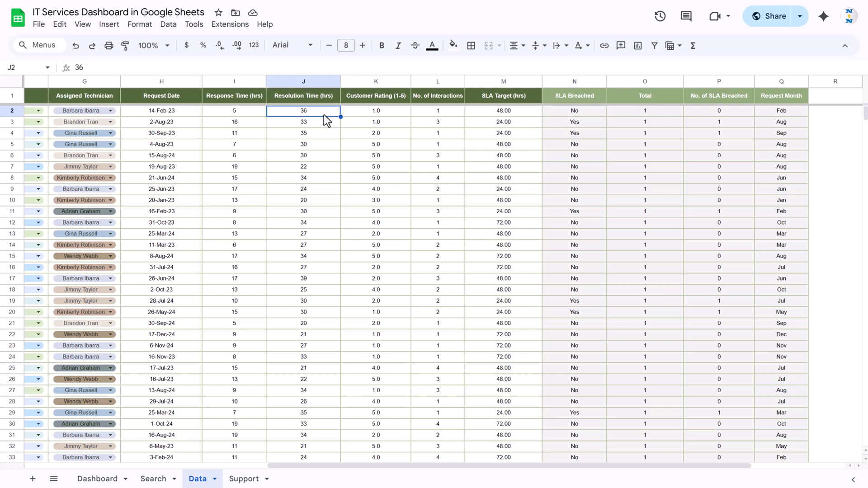
{"action": "left_click", "coordinate": [511, 113]}
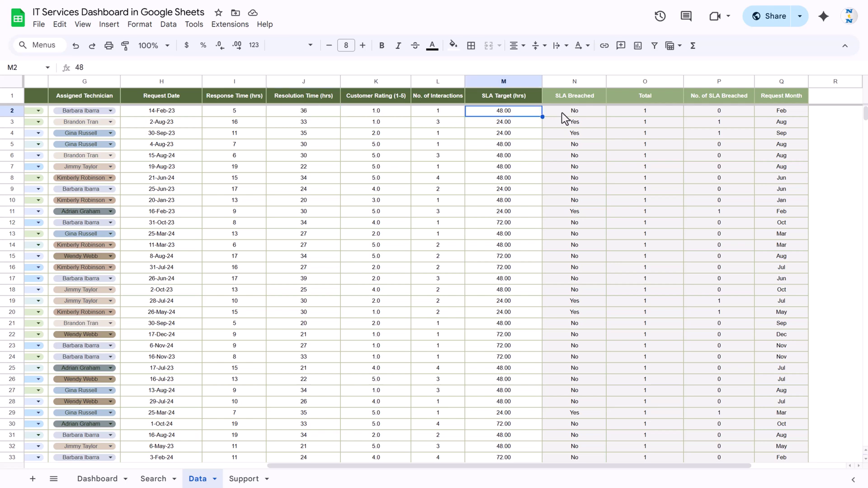
{"action": "left_click", "coordinate": [590, 113]}
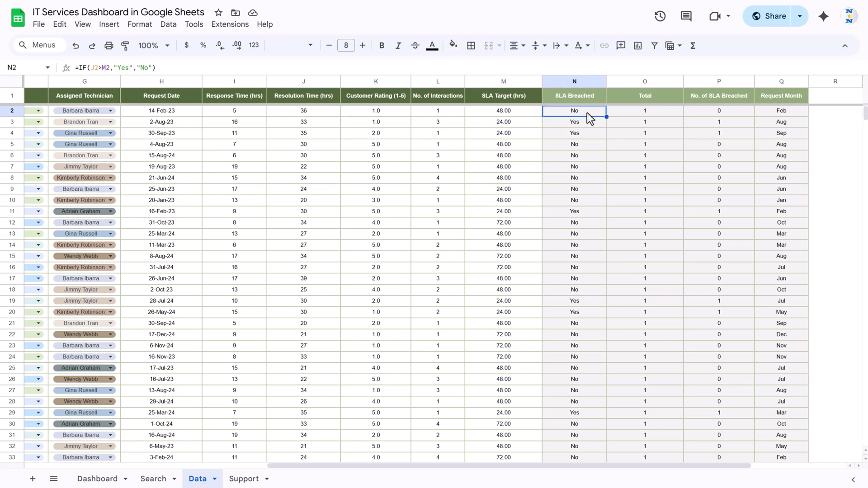
Examine the Total formula in O2 and the No. of SLA Breached formula in P2, comparing the latter with the SLA Breached column.
{"action": "left_click", "coordinate": [669, 113]}
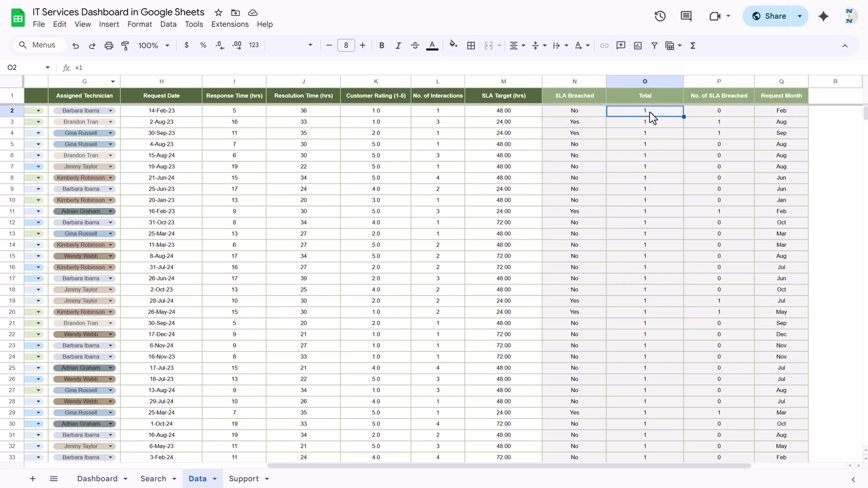
{"action": "left_click", "coordinate": [727, 110]}
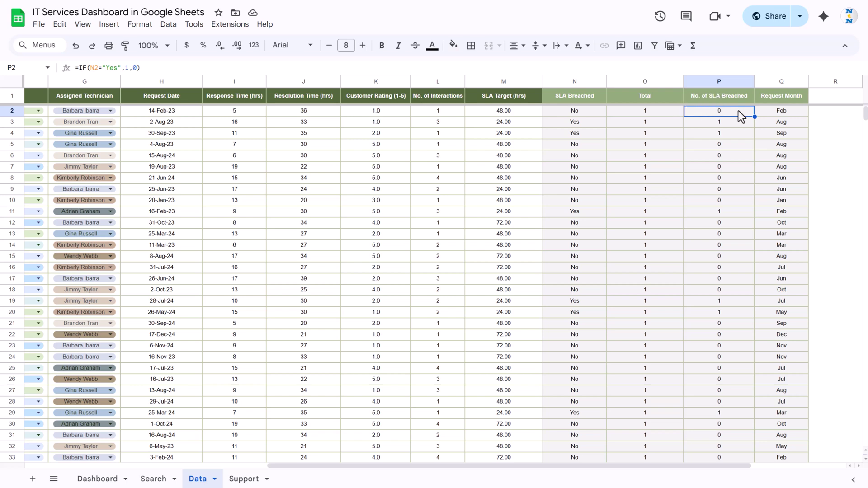
{"action": "left_click", "coordinate": [232, 67]}
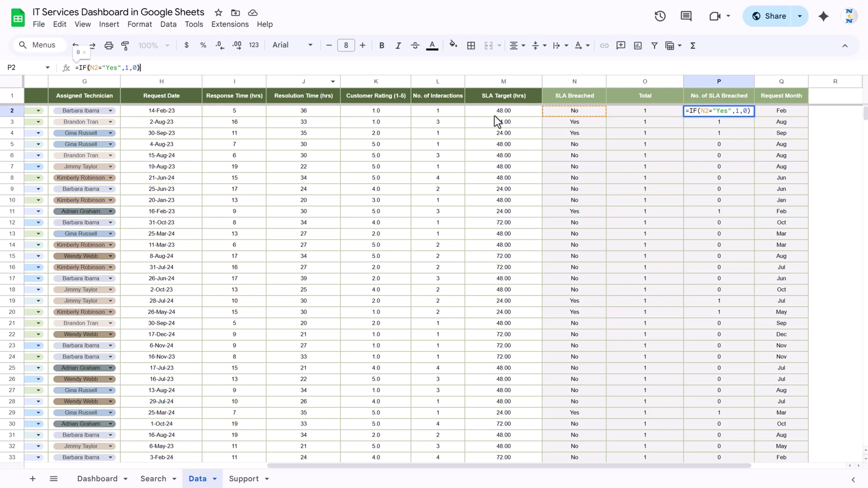
{"action": "key", "text": "Escape"}
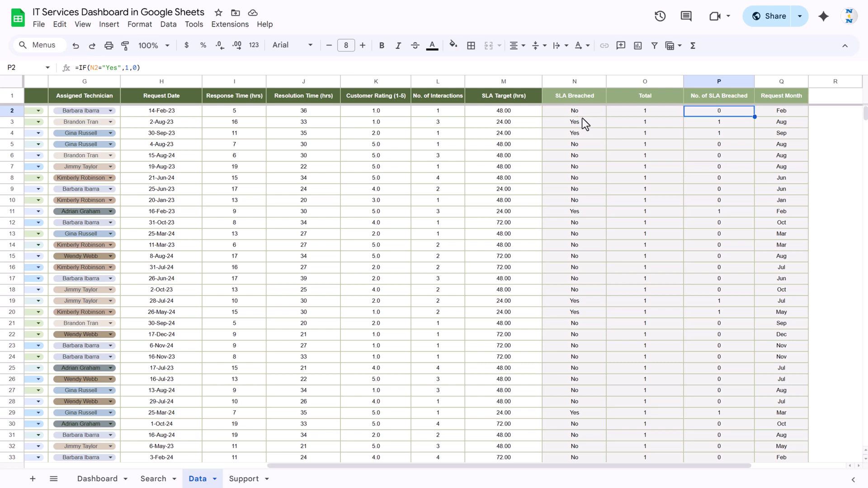
{"action": "left_click", "coordinate": [580, 113]}
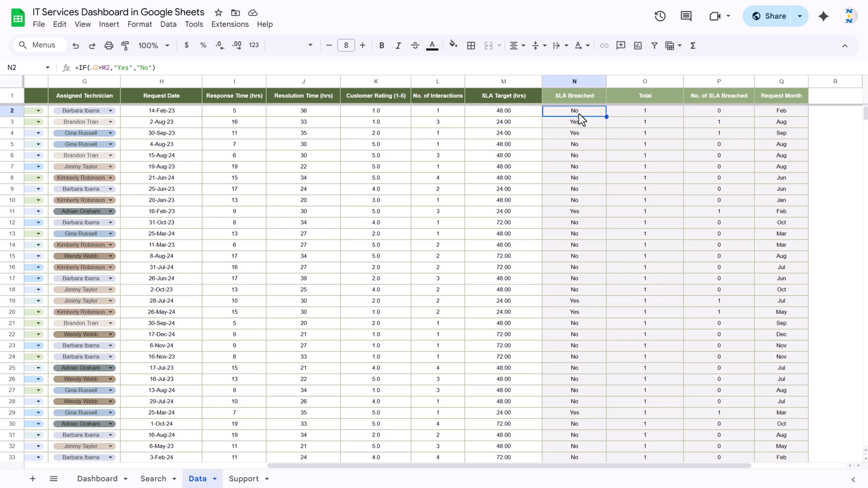
{"action": "left_click", "coordinate": [718, 113]}
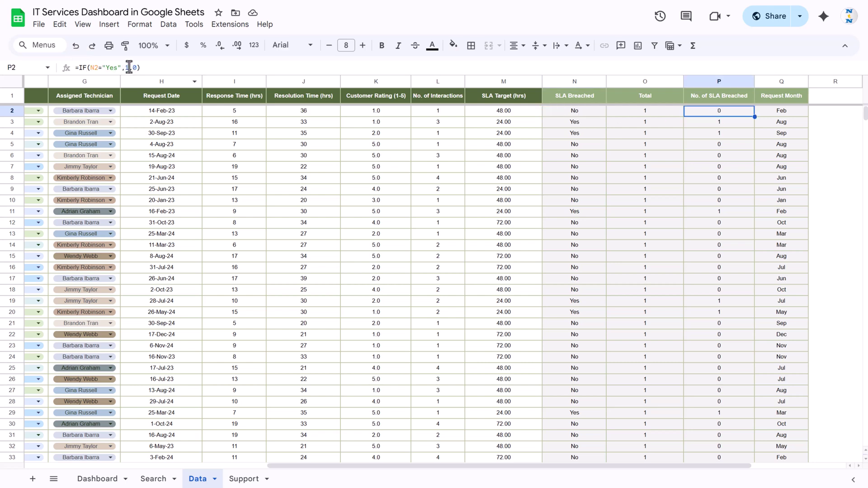
{"action": "left_click_drag", "start_coordinate": [139, 67], "coordinate": [68, 69]}
{"action": "key", "text": "Escape"}
{"action": "left_click_drag", "start_coordinate": [575, 122], "coordinate": [709, 123]}
{"action": "left_click", "coordinate": [724, 110]}
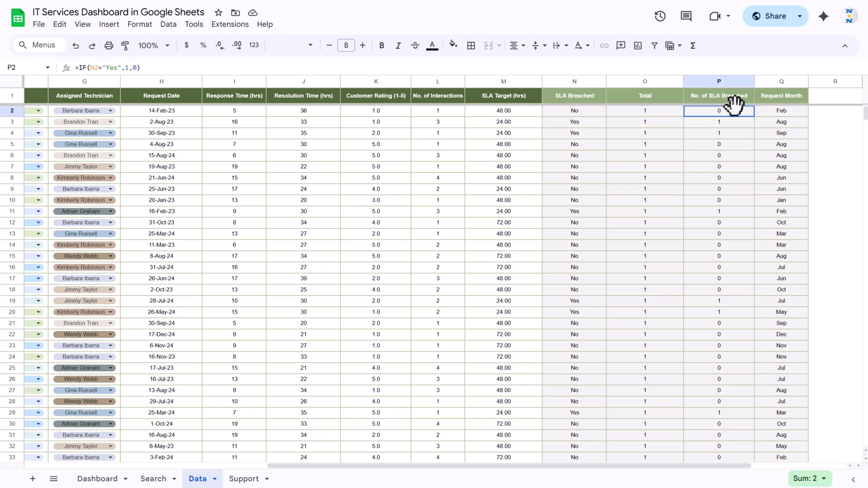
Examine the Request Month formula in Q2 and return to the first cell of that row.
{"action": "left_click", "coordinate": [796, 97]}
{"action": "left_click", "coordinate": [794, 113]}
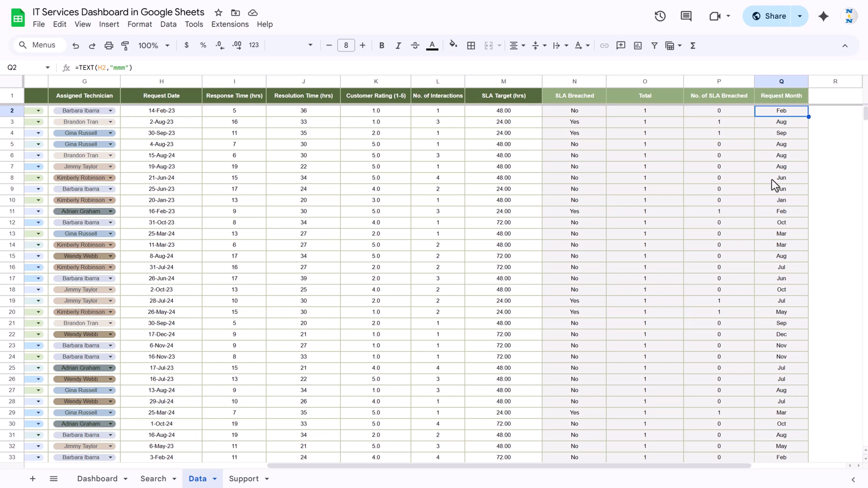
{"action": "left_click", "coordinate": [171, 68]}
{"action": "key", "text": "Escape"}
{"action": "key", "text": "ctrl+Left"}
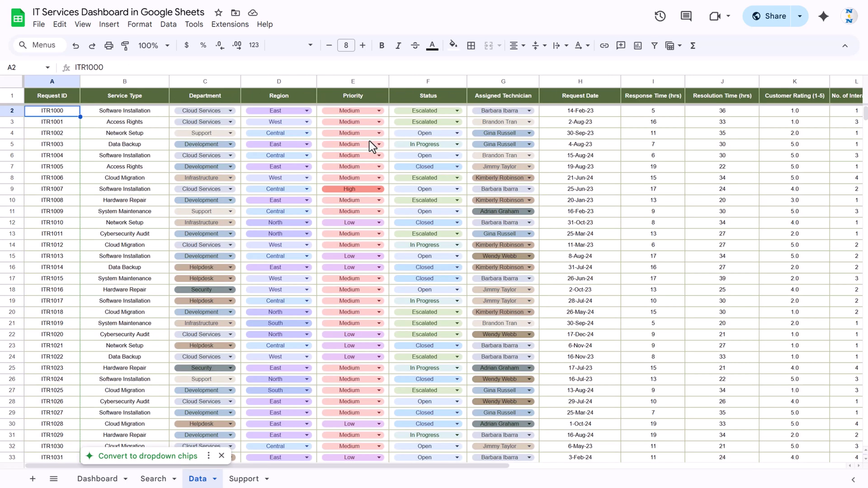
Revisit the Dashboard sheet briefly, open the Search sheet, and view the fields offered for Select Column.
{"action": "left_click", "coordinate": [99, 477]}
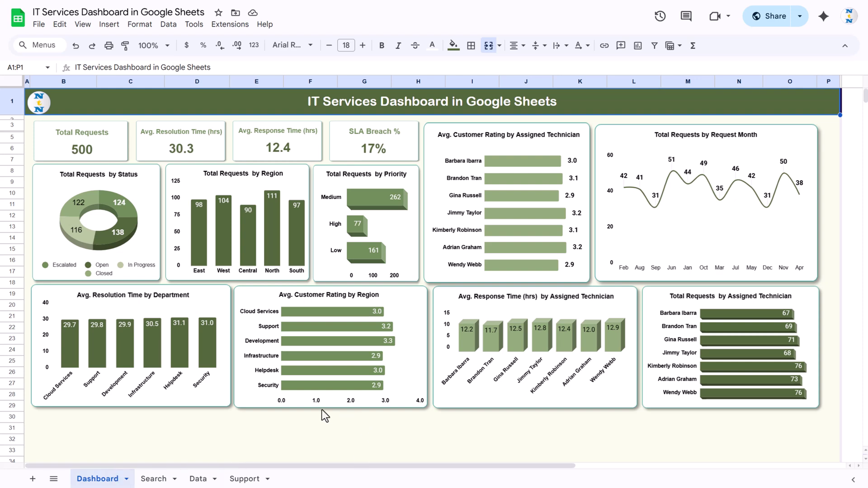
{"action": "left_click", "coordinate": [149, 479]}
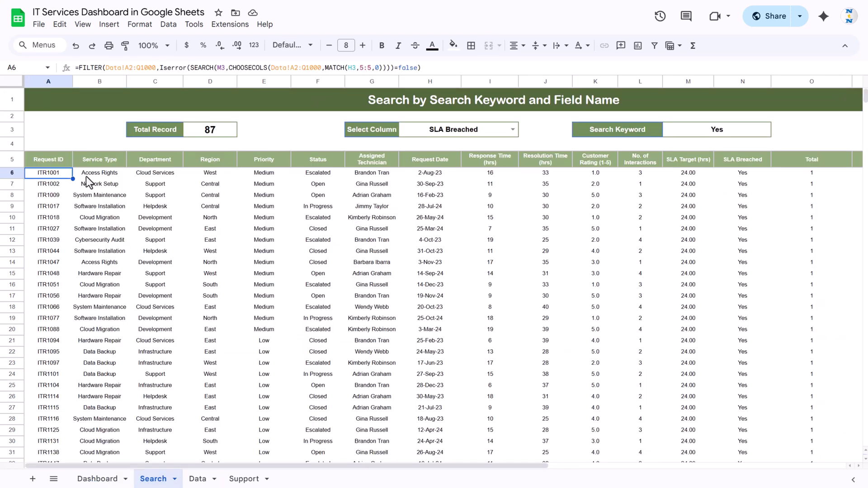
{"action": "left_click", "coordinate": [67, 161]}
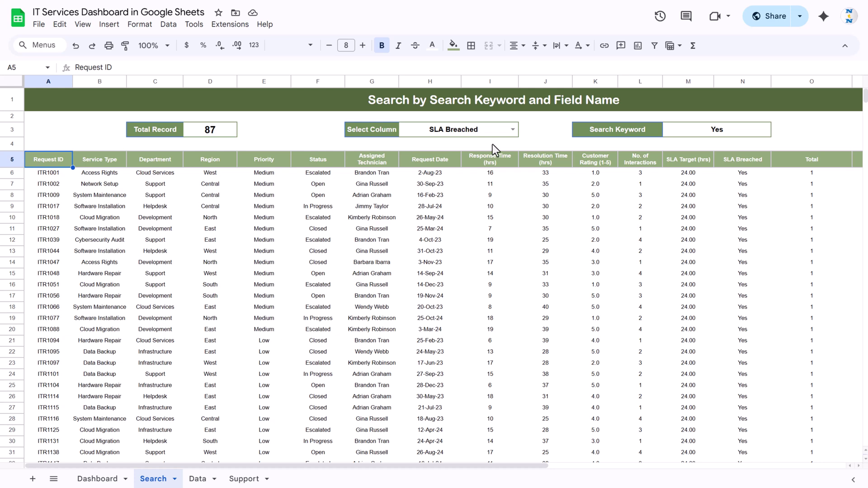
{"action": "left_click", "coordinate": [380, 129]}
{"action": "left_click", "coordinate": [509, 129]}
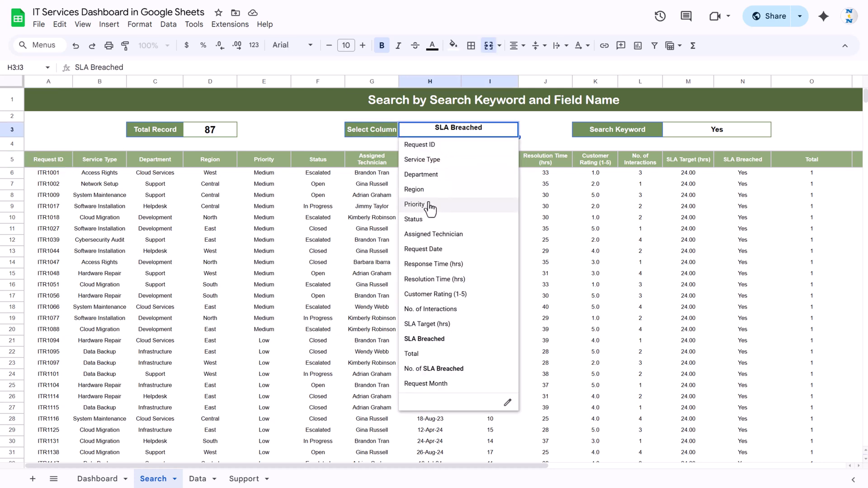
{"action": "left_click", "coordinate": [549, 130]}
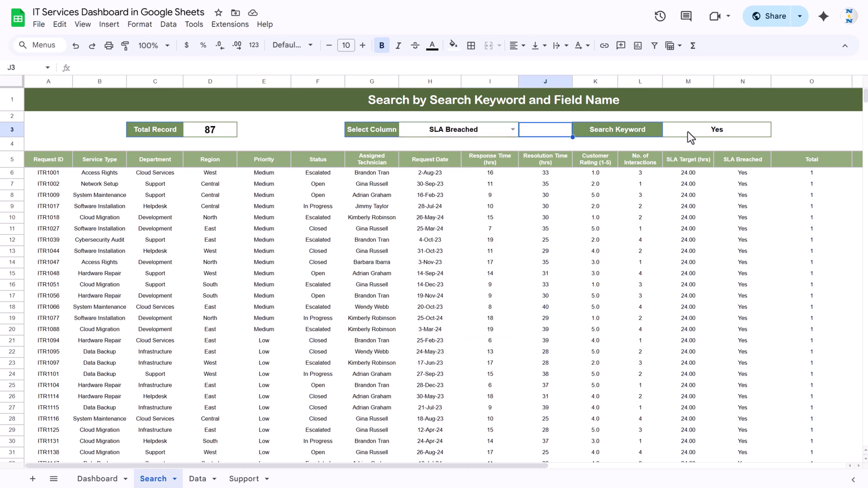
Set the Search Keyword to No to filter the records by SLA Breached.
{"action": "left_click", "coordinate": [737, 135]}
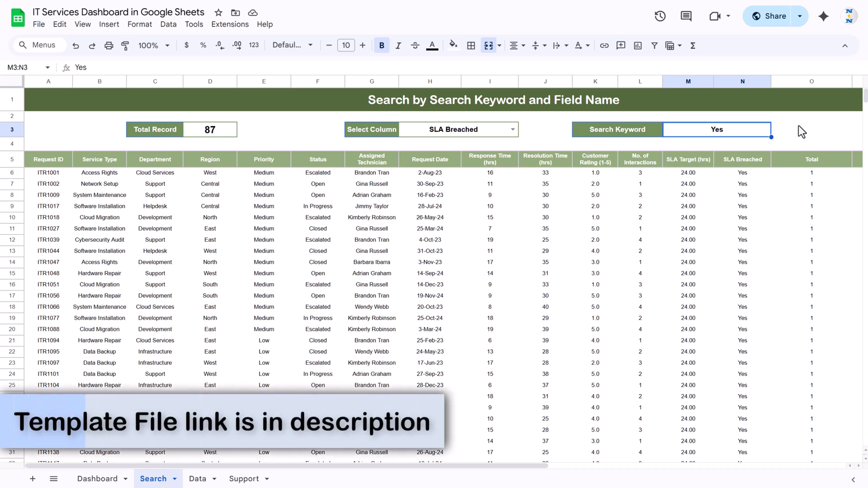
{"action": "type", "text": "No"}
{"action": "key", "text": "Return"}
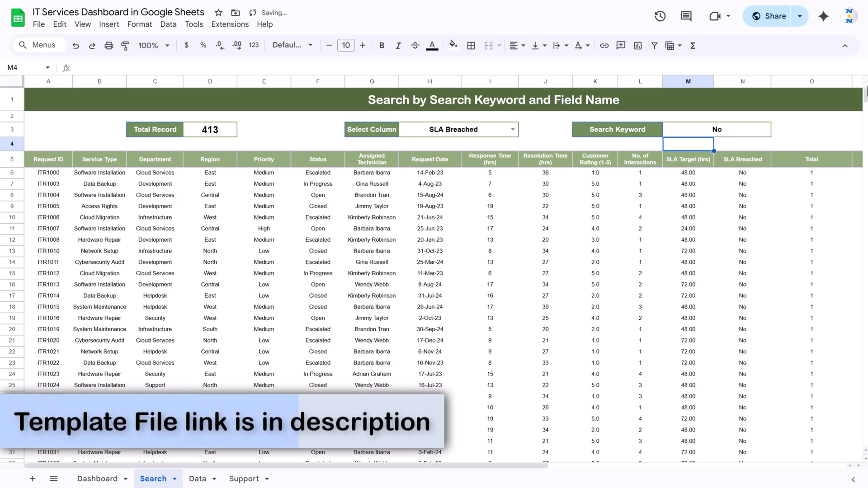
Set Select Column to Status on the Search sheet.
{"action": "left_click", "coordinate": [540, 156]}
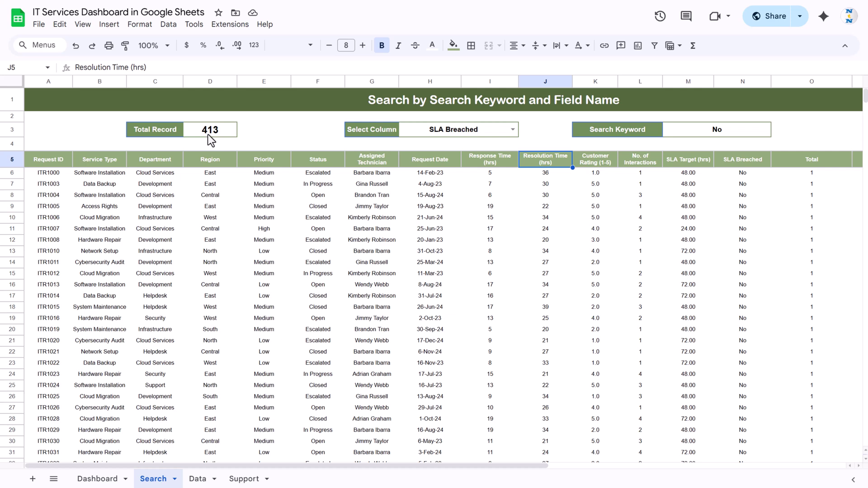
{"action": "left_click", "coordinate": [512, 129]}
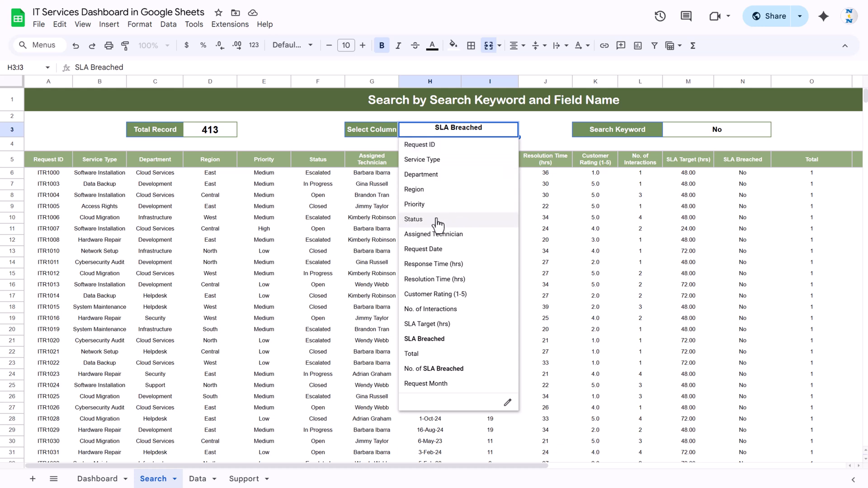
{"action": "left_click", "coordinate": [423, 220]}
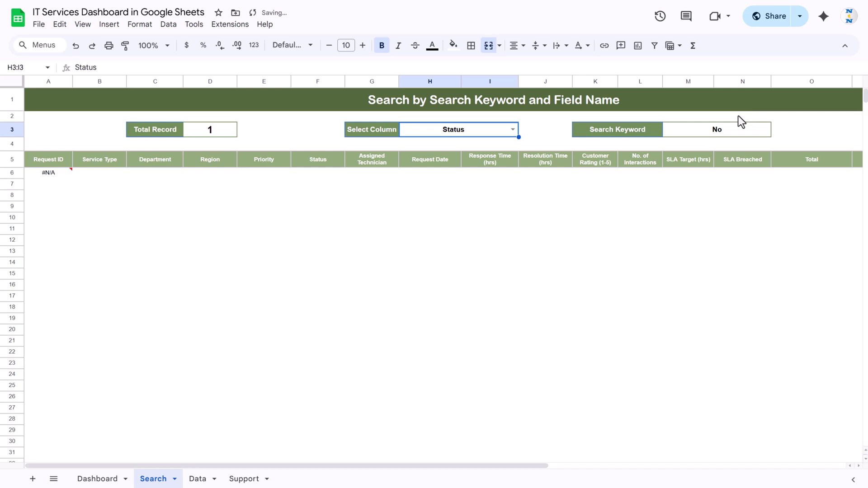
Replace the Search Keyword with esc and select the filtered values in the Status column.
{"action": "left_click", "coordinate": [757, 132]}
{"action": "key", "text": "Delete"}
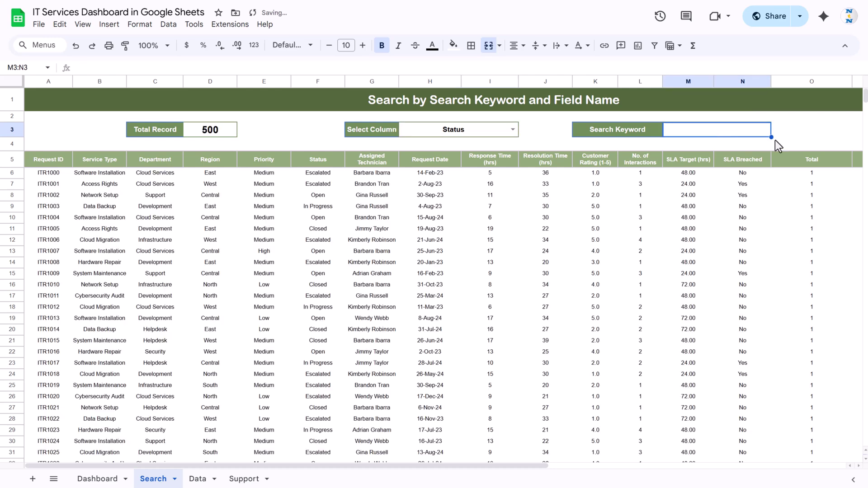
{"action": "type", "text": "es"}
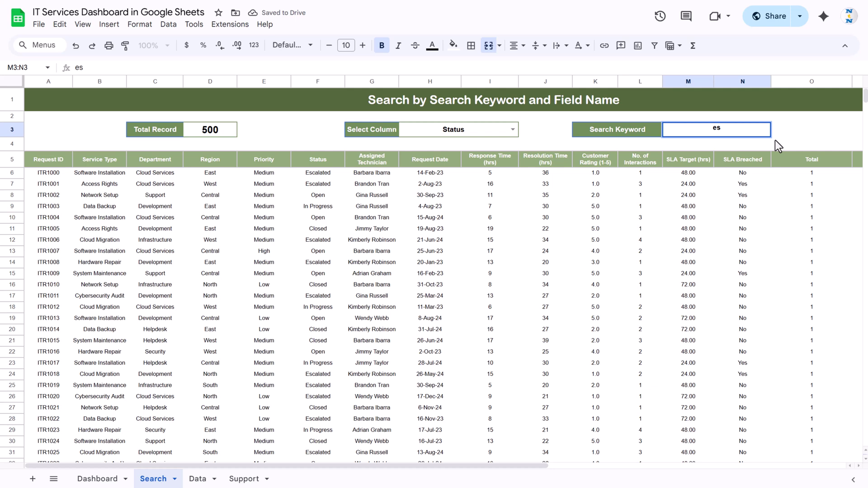
{"action": "type", "text": "c"}
{"action": "key", "text": "Return"}
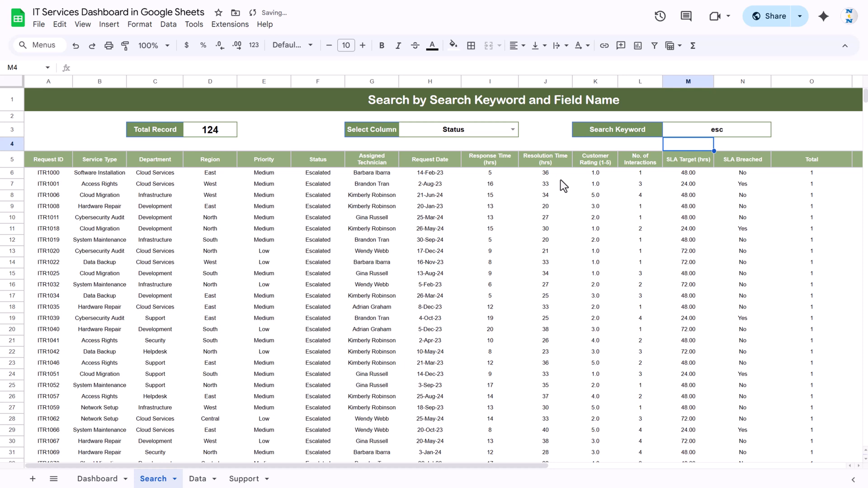
{"action": "left_click_drag", "start_coordinate": [319, 186], "coordinate": [319, 407]}
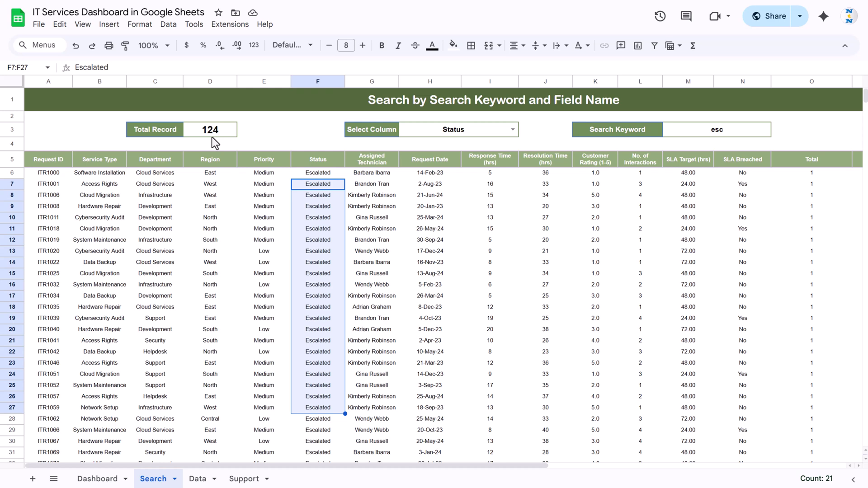
Filter the records by Priority with the keyword high and select the filtered values in the Priority column.
{"action": "left_click", "coordinate": [538, 128]}
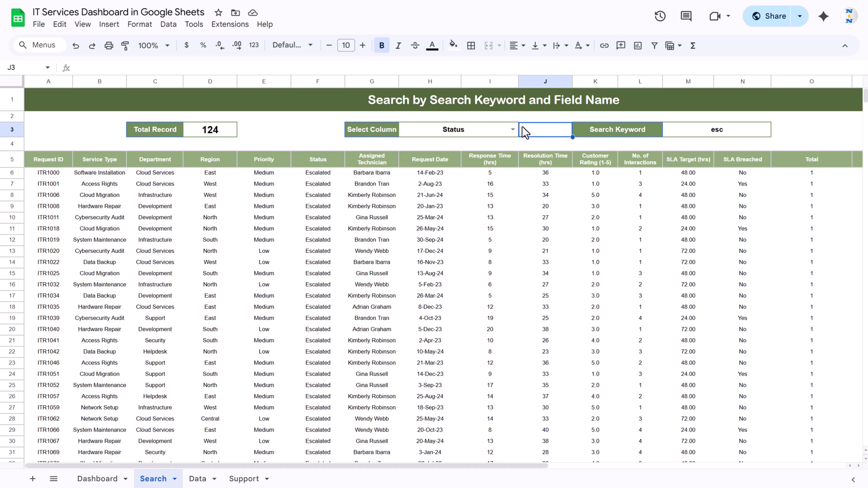
{"action": "left_click", "coordinate": [513, 129]}
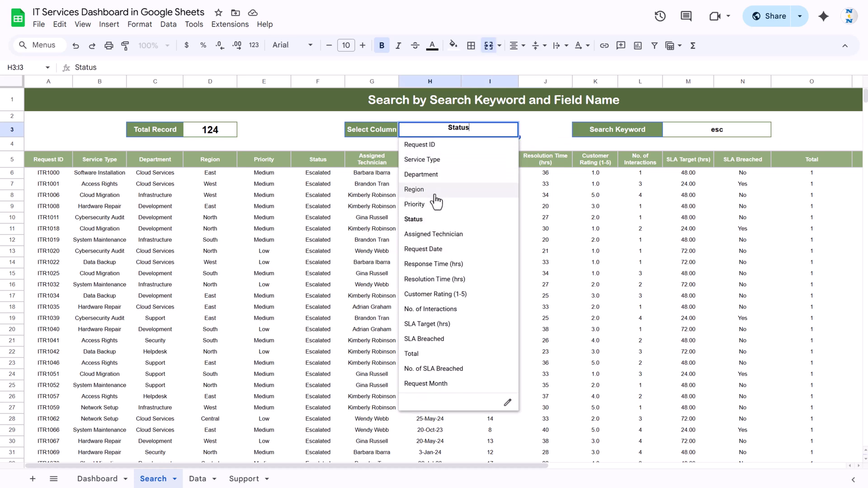
{"action": "left_click", "coordinate": [414, 204]}
{"action": "type", "text": "high"}
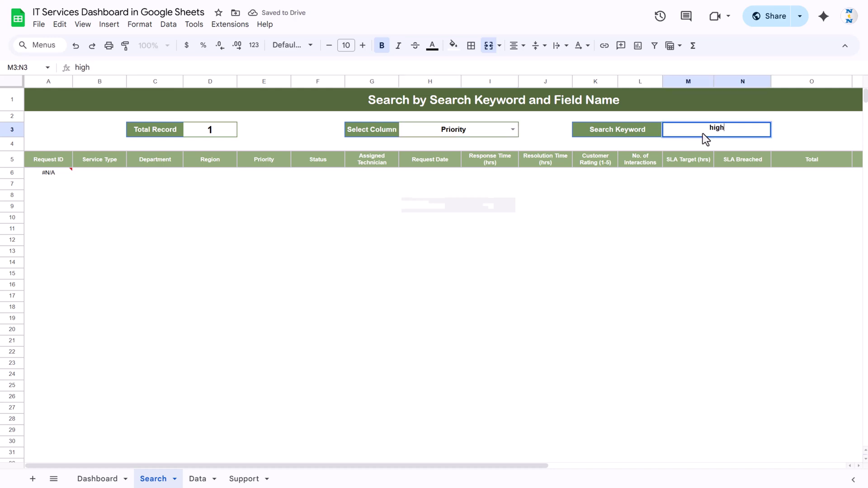
{"action": "key", "text": "Return"}
{"action": "left_click_drag", "start_coordinate": [263, 184], "coordinate": [264, 340]}
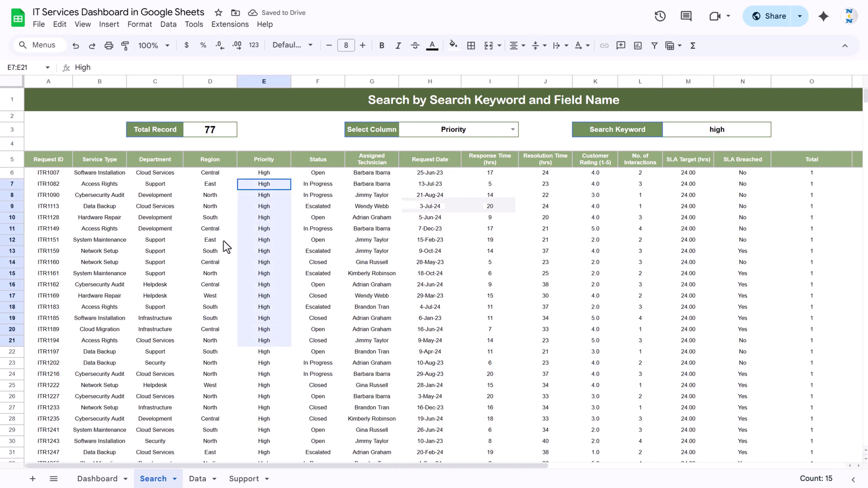
{"action": "left_click", "coordinate": [297, 131]}
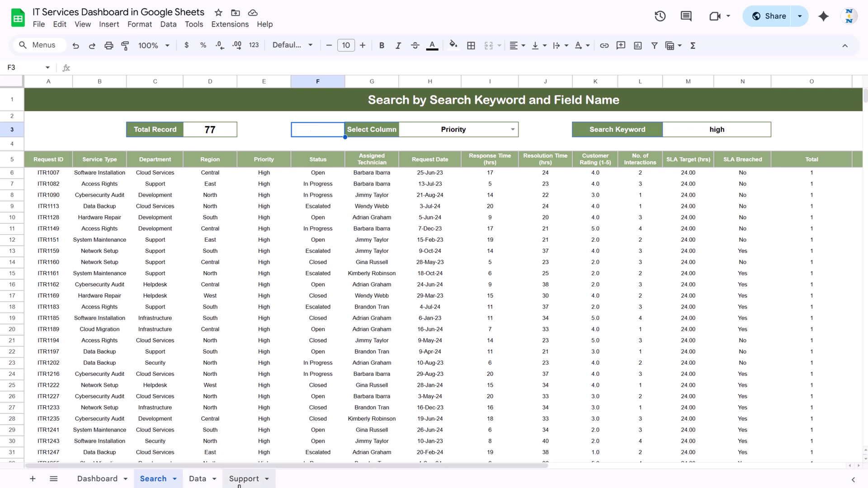
Open the Support sheet and compare its metrics with the cards on the Dashboard sheet.
{"action": "left_click", "coordinate": [244, 479]}
{"action": "left_click", "coordinate": [323, 244]}
{"action": "left_click", "coordinate": [156, 110]}
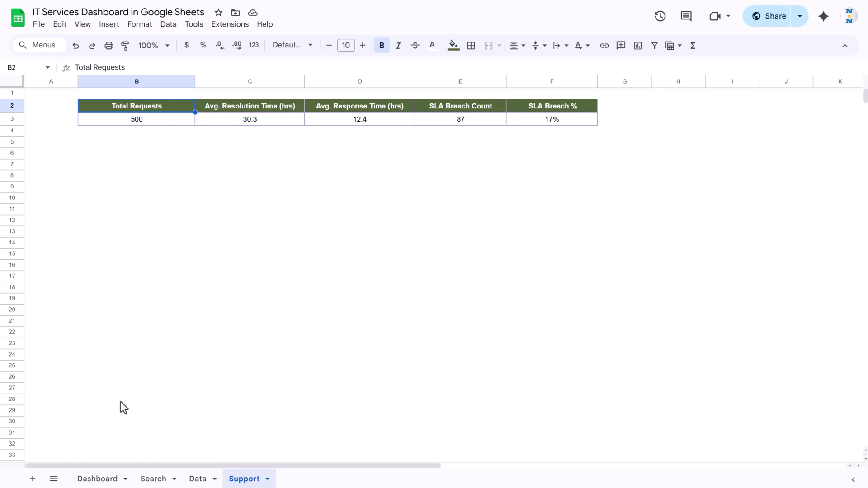
{"action": "left_click", "coordinate": [97, 479]}
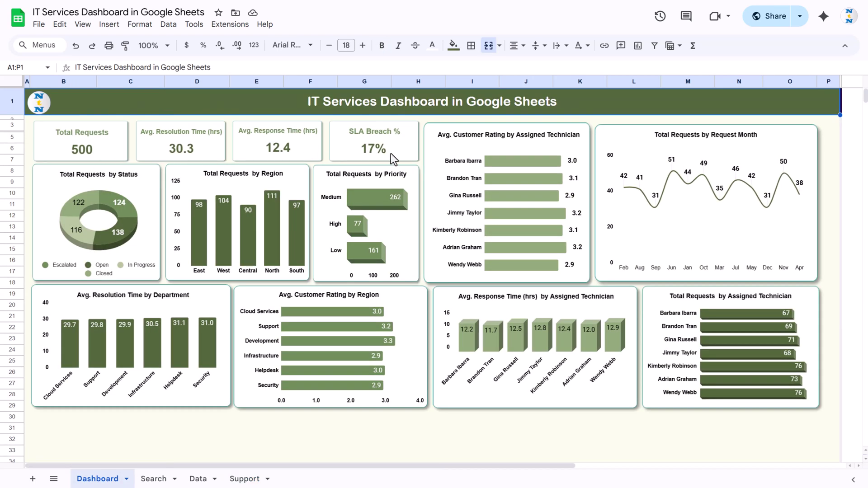
{"action": "left_click", "coordinate": [244, 478]}
{"action": "left_click", "coordinate": [194, 222]}
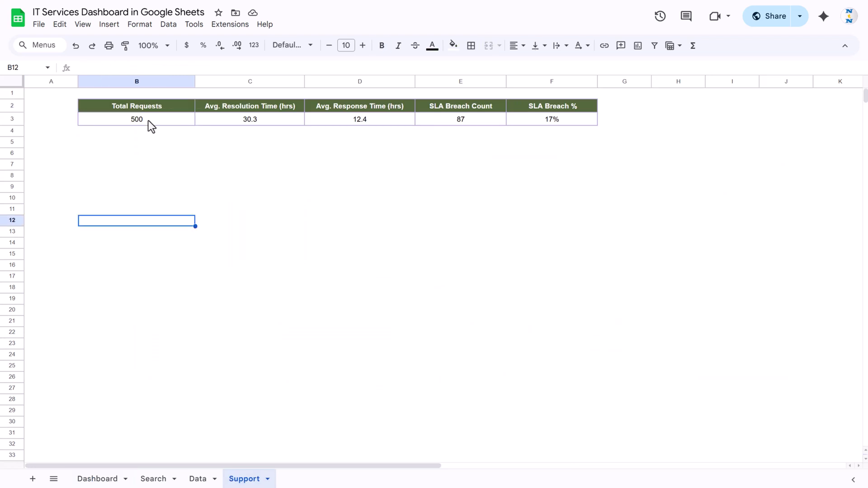
Examine the Total Requests formula in B3 of the Support sheet and the Total column it sums on the Data sheet.
{"action": "left_click", "coordinate": [148, 119]}
{"action": "left_click", "coordinate": [157, 67]}
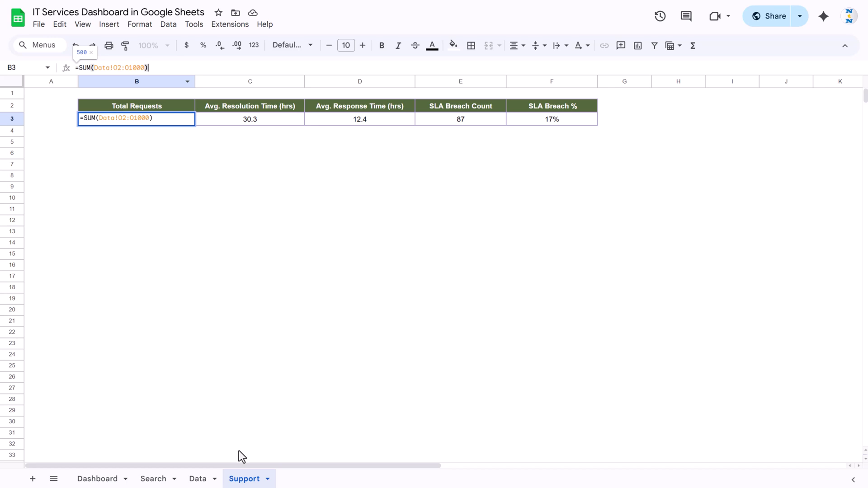
{"action": "left_click", "coordinate": [199, 479]}
{"action": "left_click_drag", "start_coordinate": [248, 466], "coordinate": [585, 466]}
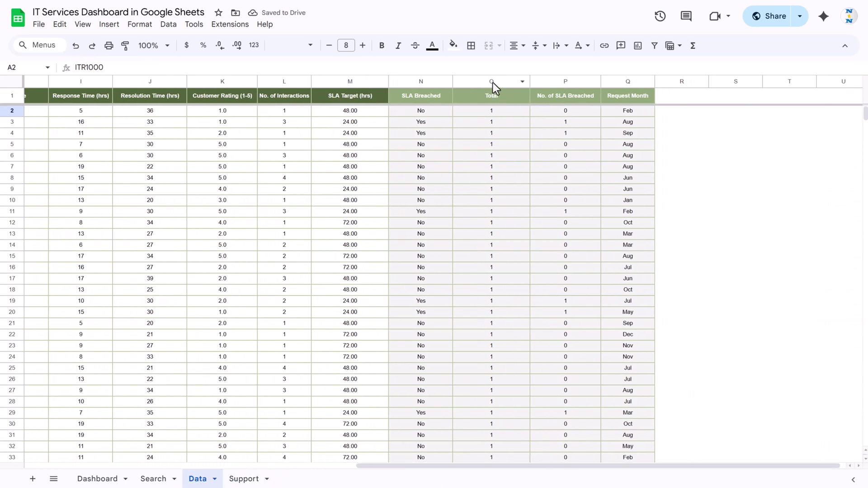
{"action": "left_click", "coordinate": [493, 83]}
{"action": "left_click", "coordinate": [495, 113]}
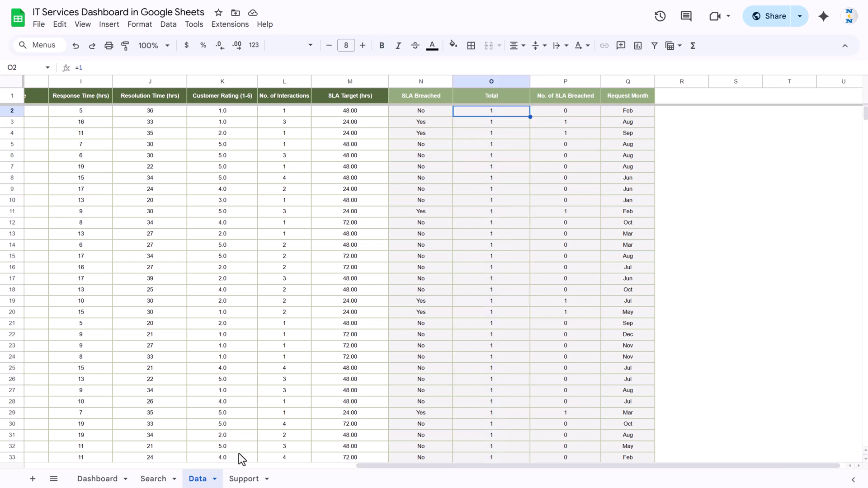
{"action": "left_click", "coordinate": [243, 480]}
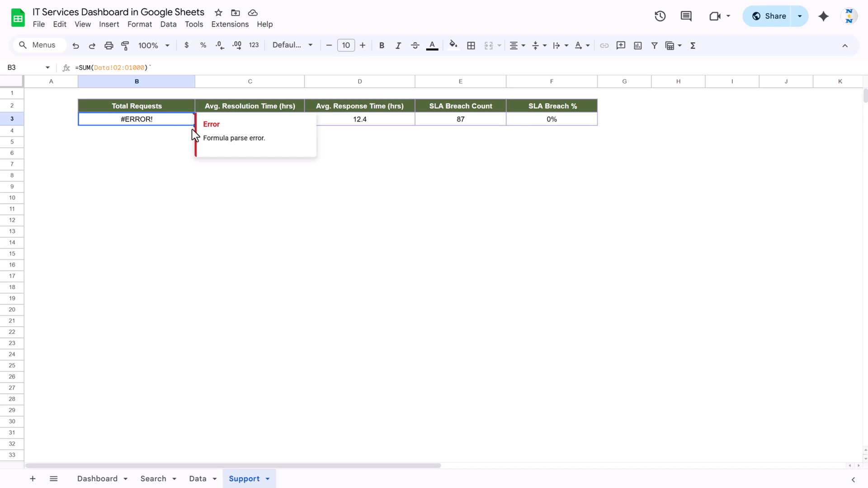
{"action": "left_click", "coordinate": [216, 145]}
Examine the average formulas in C3 and D3, checking the Resolution Time column on the Data sheet for the former.
{"action": "left_click", "coordinate": [247, 119]}
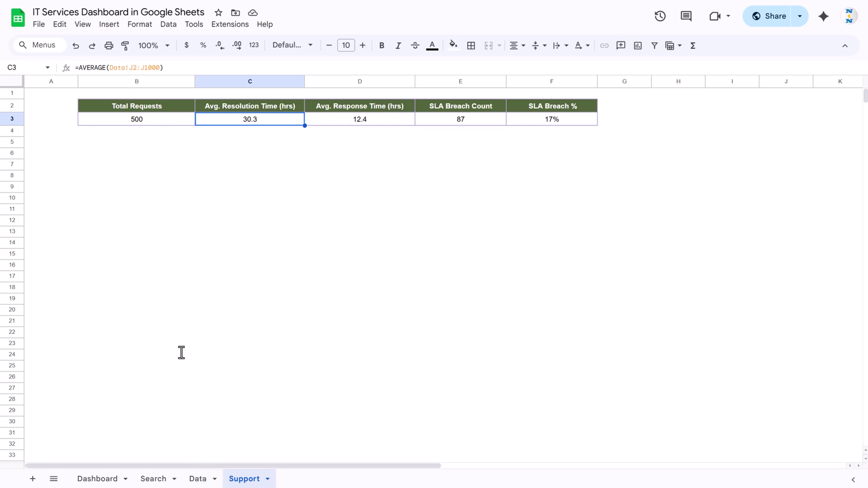
{"action": "left_click", "coordinate": [198, 479]}
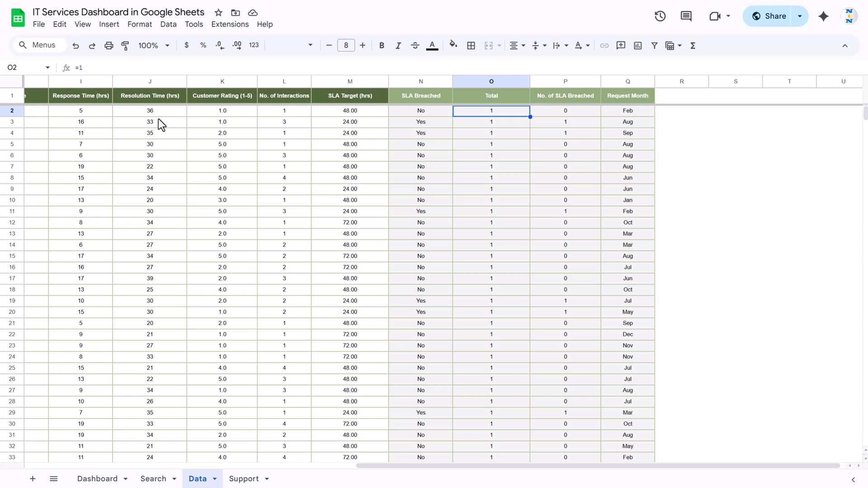
{"action": "left_click", "coordinate": [161, 85]}
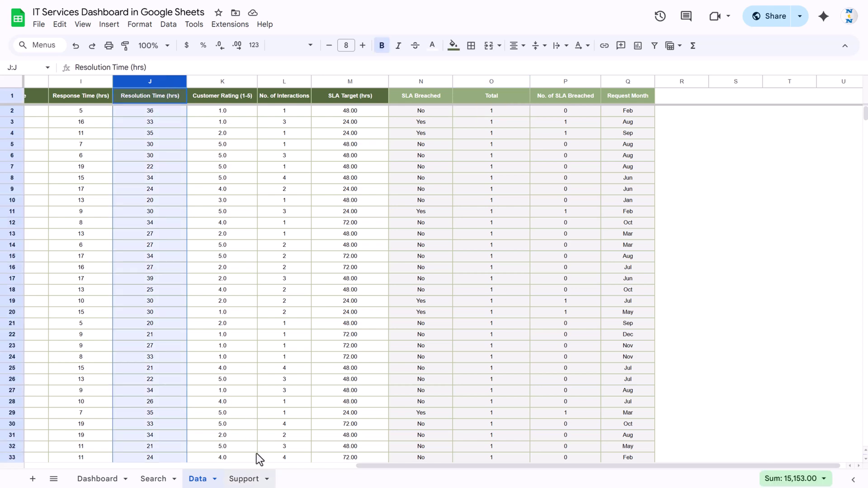
{"action": "left_click", "coordinate": [244, 479]}
{"action": "left_click", "coordinate": [350, 123]}
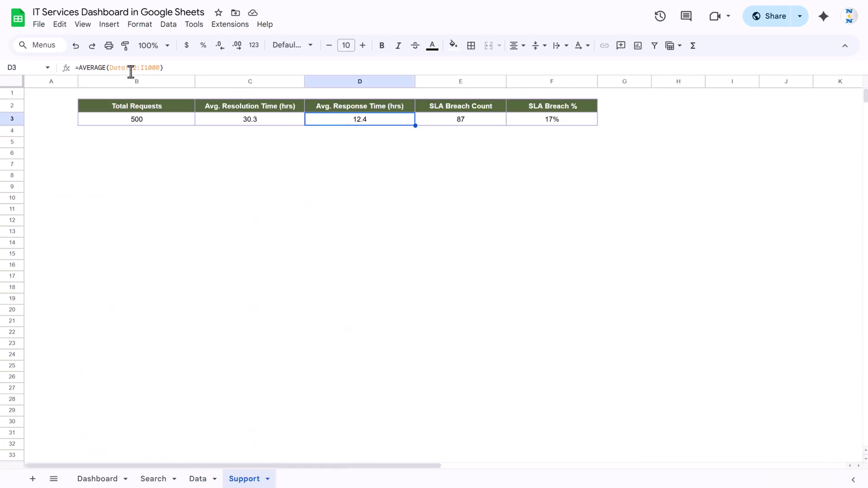
Examine the SLA Breach Count formula in E3 and the No. of SLA Breached column it sums on the Data sheet.
{"action": "left_click", "coordinate": [448, 123]}
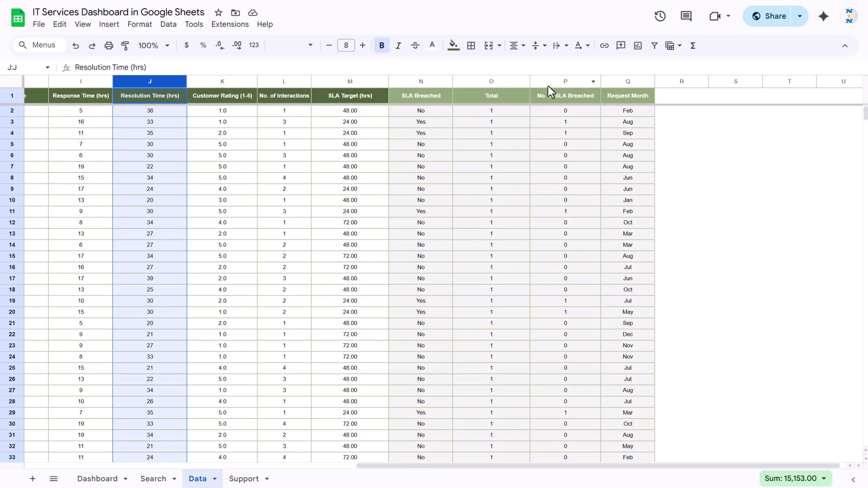
{"action": "left_click", "coordinate": [573, 81]}
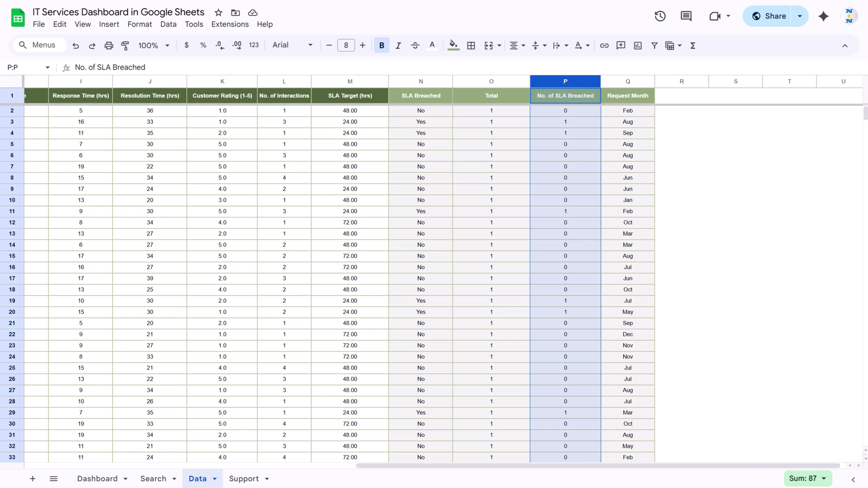
{"action": "left_click", "coordinate": [244, 479]}
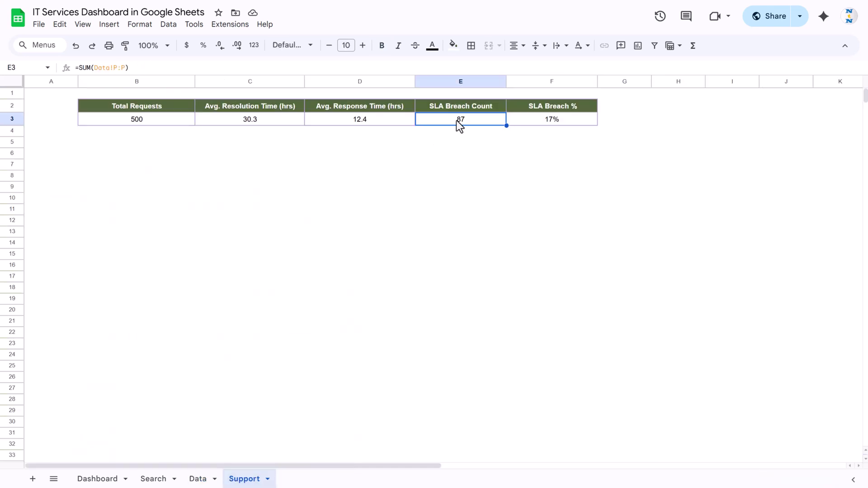
Inspect the SLA Breach % formula in F3 and the cells it references, leaving the formula as it is.
{"action": "left_click", "coordinate": [513, 119]}
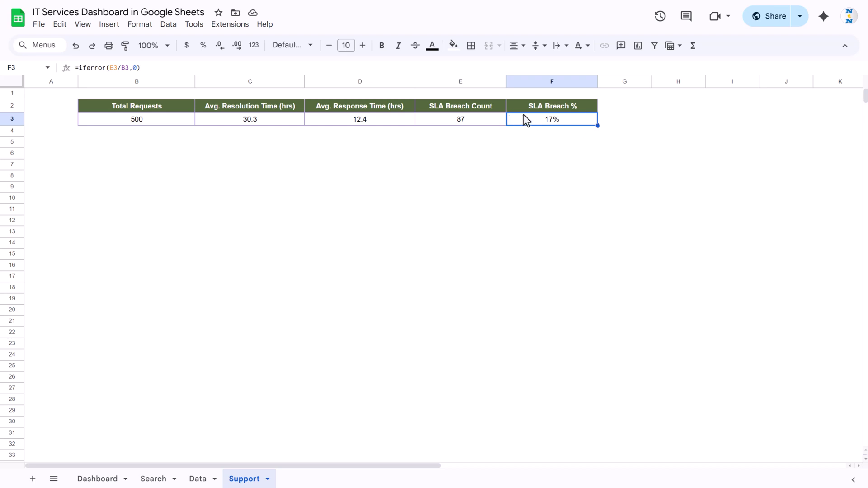
{"action": "double_click", "coordinate": [529, 120]}
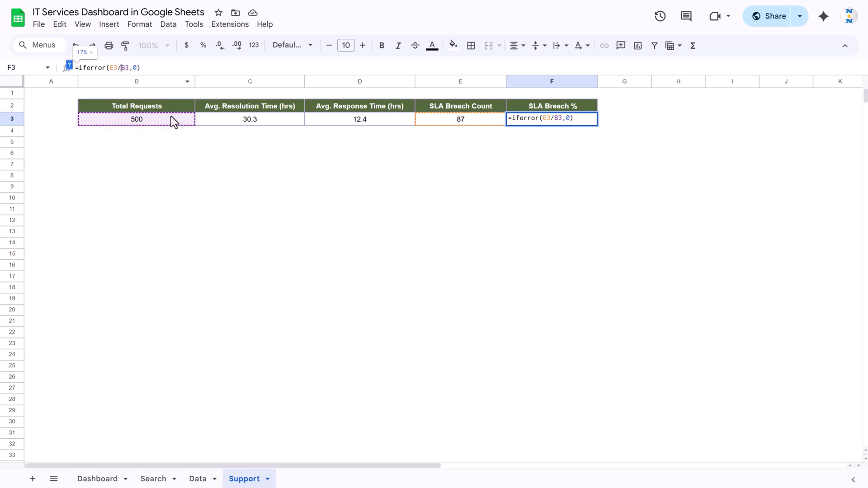
{"action": "key", "text": "Escape"}
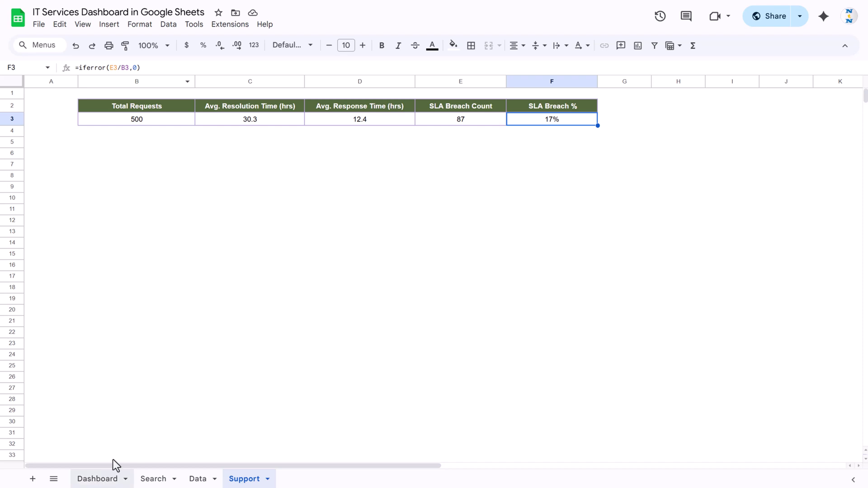
Return to the Dashboard sheet and switch to the blank presentation in PowerPoint.
{"action": "left_click", "coordinate": [98, 478]}
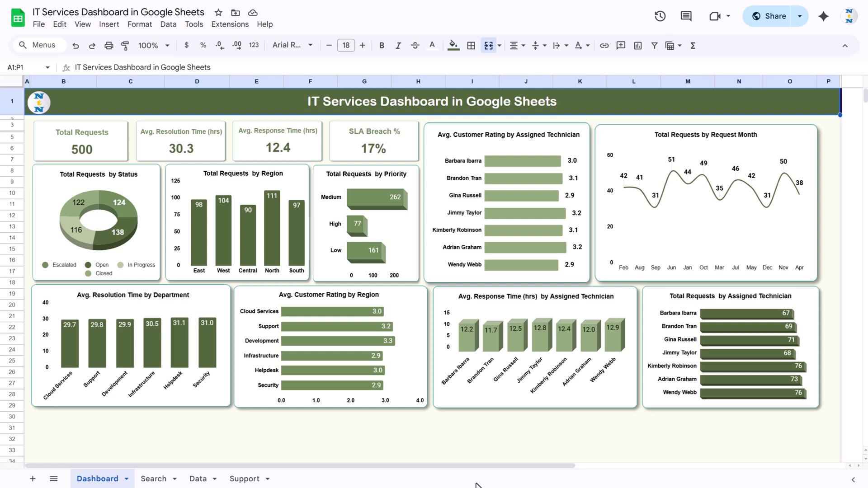
{"action": "mouse_move", "coordinate": [479, 486]}
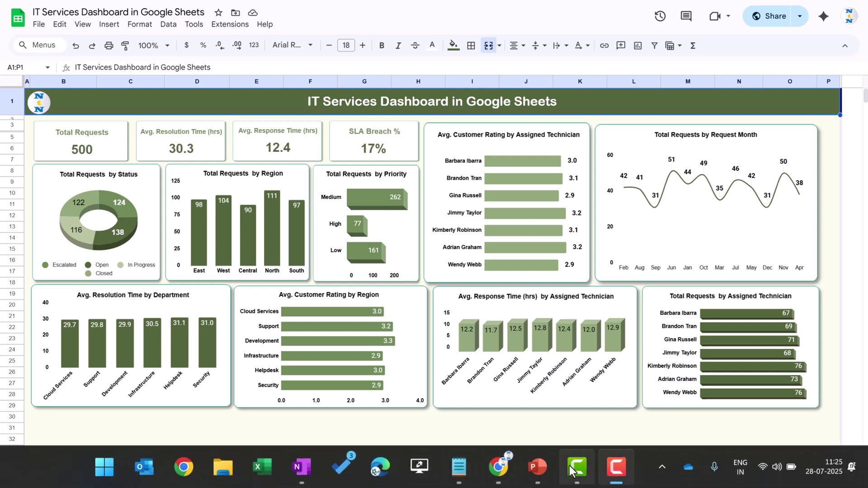
{"action": "left_click", "coordinate": [537, 467]}
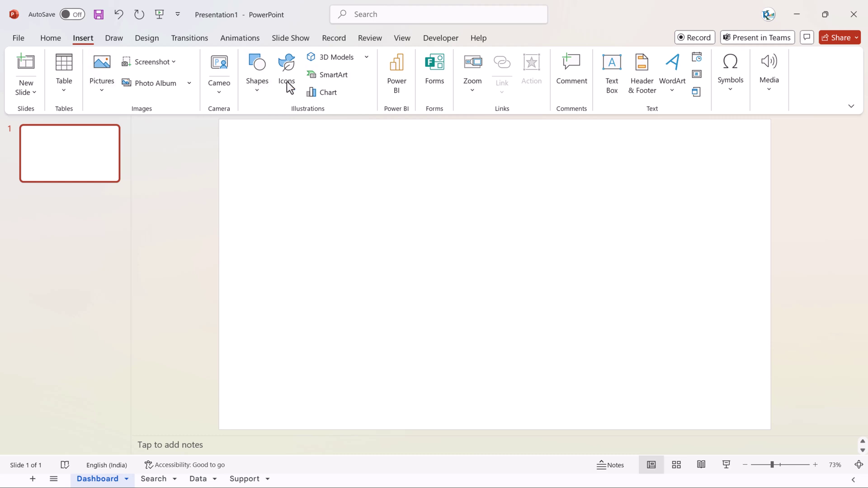
Draw a rounded rectangle about 7 cm wide and 4.3 cm high on the slide and slightly reduce its corner rounding.
{"action": "left_click", "coordinate": [257, 86]}
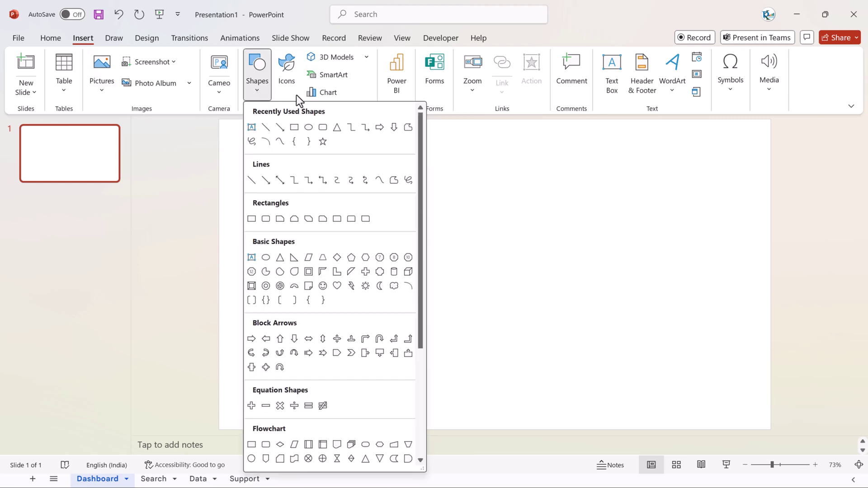
{"action": "left_click", "coordinate": [265, 219]}
{"action": "left_click_drag", "start_coordinate": [291, 156], "coordinate": [406, 227]}
{"action": "left_click_drag", "start_coordinate": [301, 158], "coordinate": [299, 158]}
Fill the rounded rectangle white and give it the light green theme colour as its outline.
{"action": "left_click", "coordinate": [355, 58]}
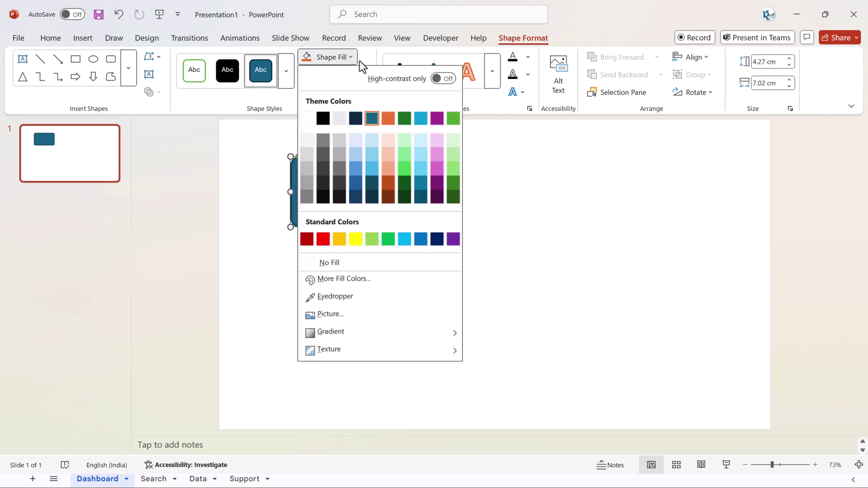
{"action": "left_click", "coordinate": [308, 119]}
{"action": "left_click", "coordinate": [341, 75]}
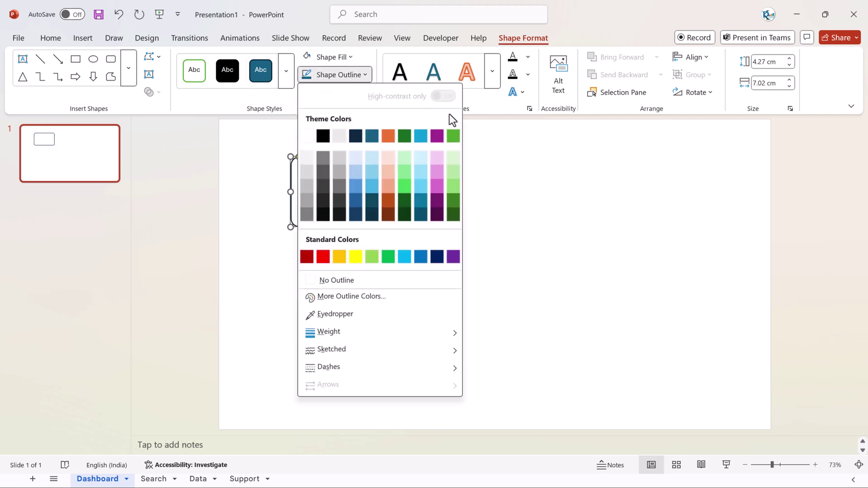
{"action": "left_click", "coordinate": [373, 261]}
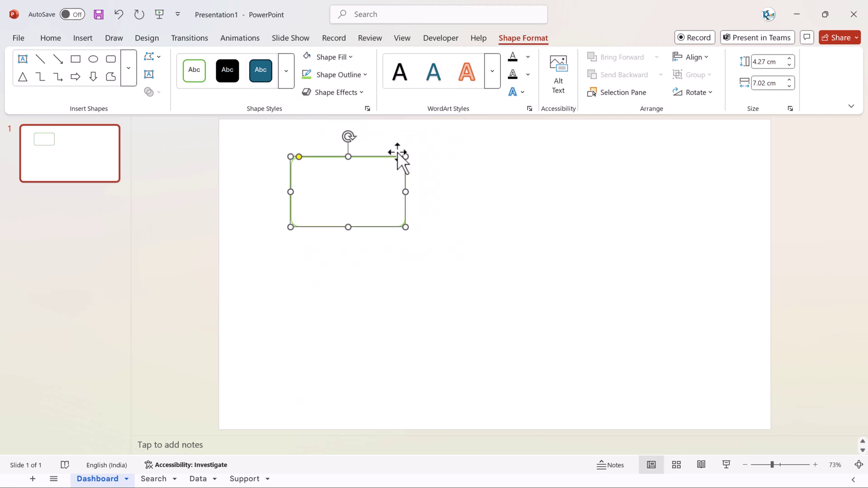
{"action": "left_click", "coordinate": [346, 76]}
{"action": "left_click", "coordinate": [457, 135]}
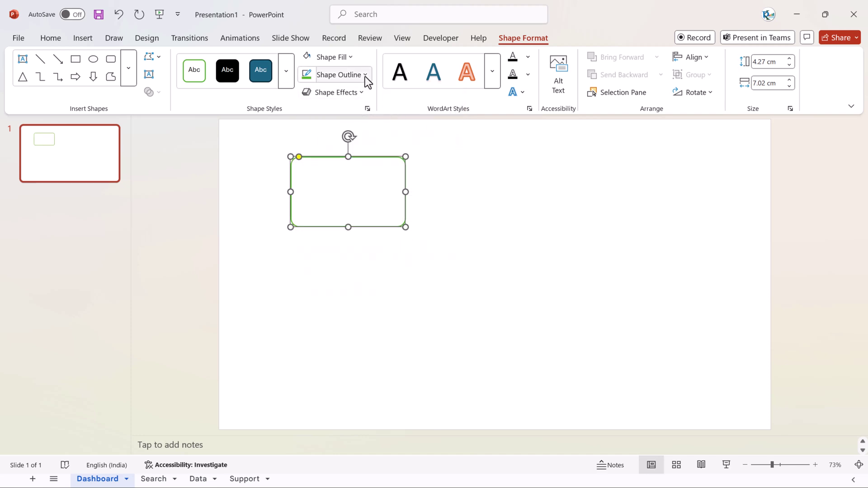
Set the rounded rectangle's outline weight to ½ pt.
{"action": "left_click", "coordinate": [365, 76]}
{"action": "mouse_move", "coordinate": [349, 332]}
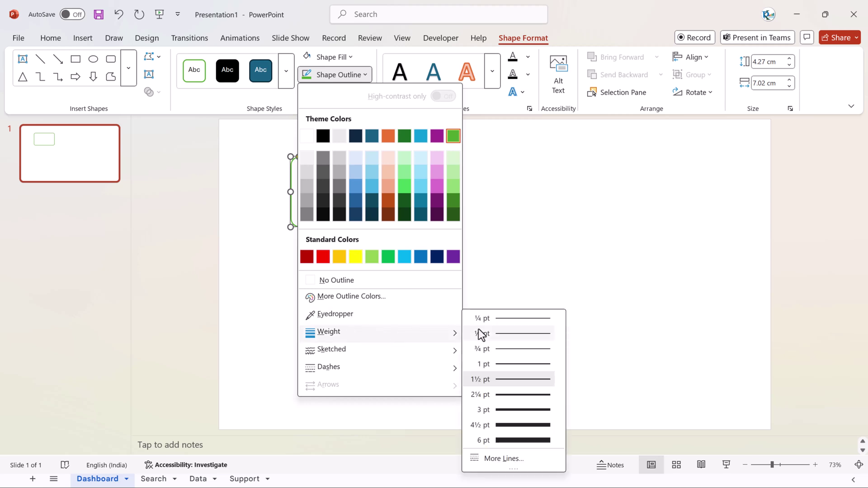
{"action": "left_click", "coordinate": [520, 335]}
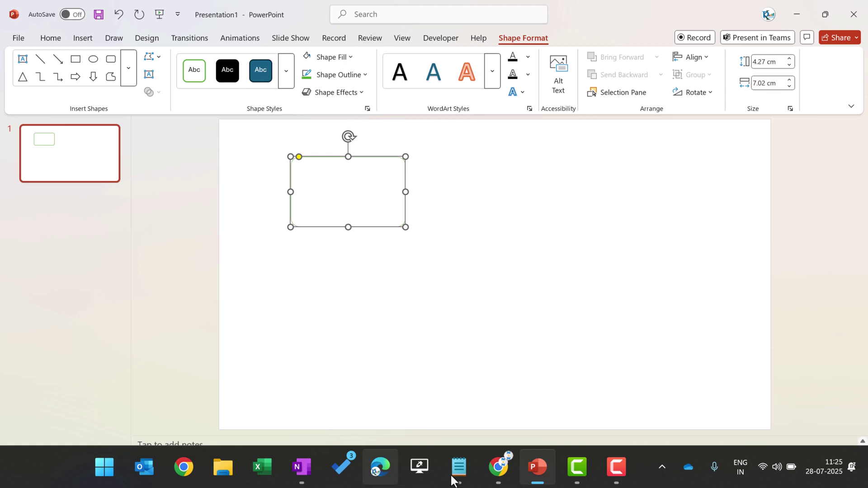
Copy the rounded rectangle into the Support sheet of the Google Sheets dashboard at C13 and scale it down to card size.
{"action": "left_click", "coordinate": [497, 466]}
{"action": "left_click", "coordinate": [257, 438]}
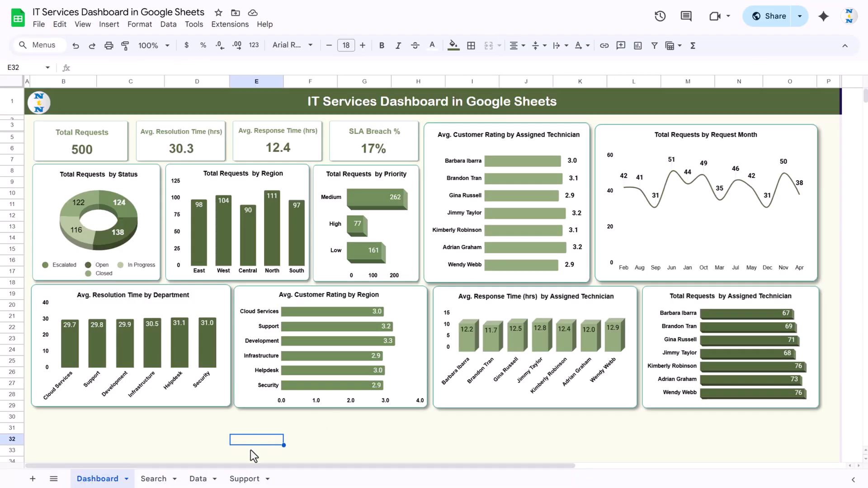
{"action": "left_click", "coordinate": [244, 478]}
{"action": "left_click", "coordinate": [197, 230]}
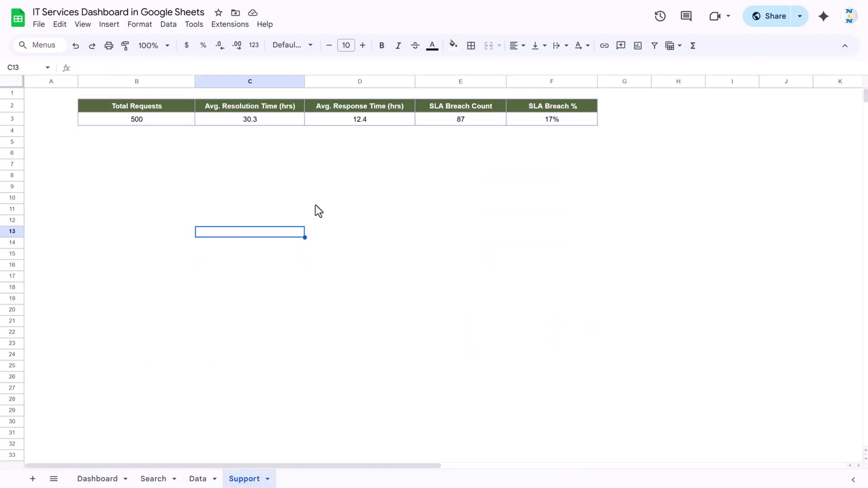
{"action": "key", "text": "ctrl+v"}
{"action": "left_click_drag", "start_coordinate": [416, 362], "coordinate": [277, 277]}
{"action": "left_click", "coordinate": [365, 248]}
{"action": "left_click", "coordinate": [229, 242]}
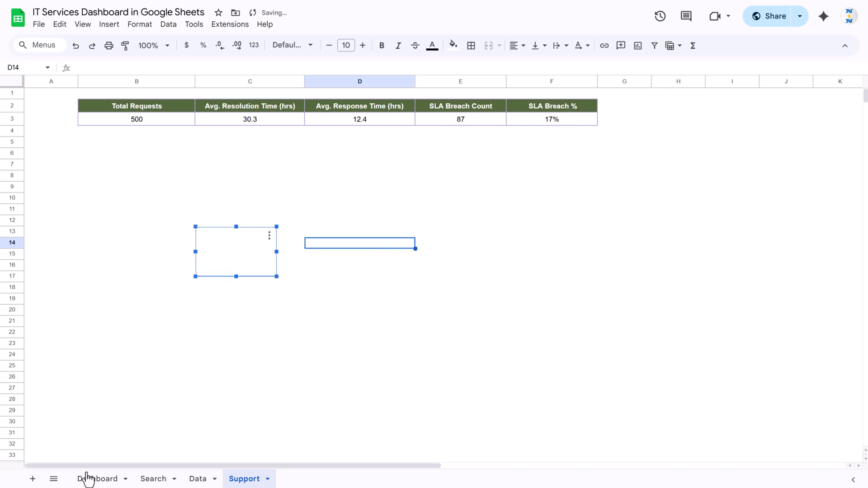
Check the Dashboard sheet's cards, then reposition the pasted card on the Support sheet across columns B and C, starting at row 11.
{"action": "left_click", "coordinate": [91, 478]}
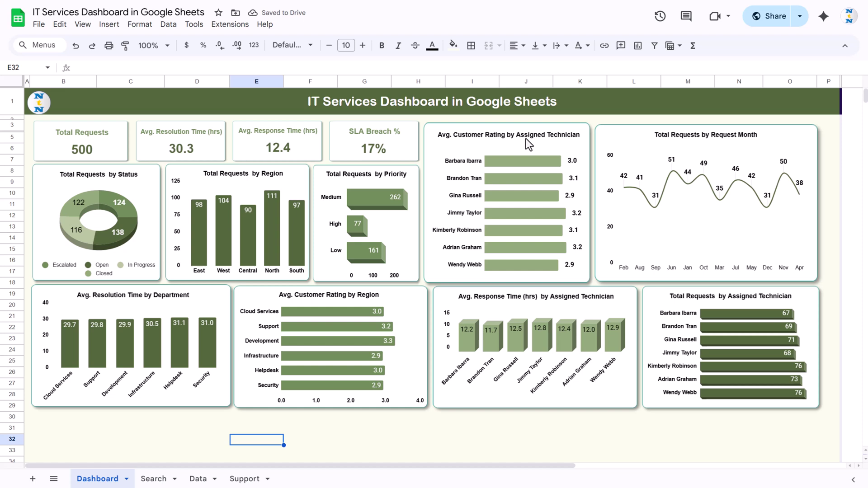
{"action": "left_click", "coordinate": [244, 479]}
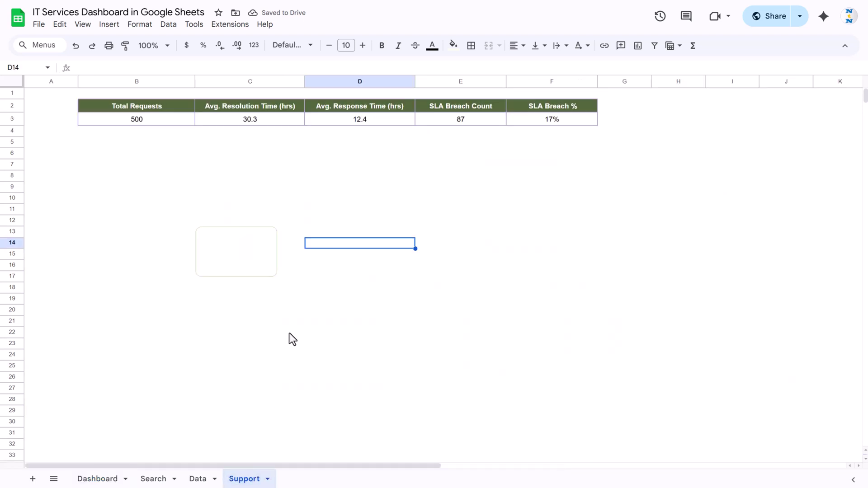
{"action": "left_click", "coordinate": [242, 249]}
{"action": "mouse_move", "coordinate": [242, 250]}
{"action": "left_mouse_down"}
{"action": "mouse_move", "coordinate": [200, 223]}
{"action": "mouse_move", "coordinate": [258, 233]}
{"action": "left_mouse_up"}
{"action": "key", "text": "Escape"}
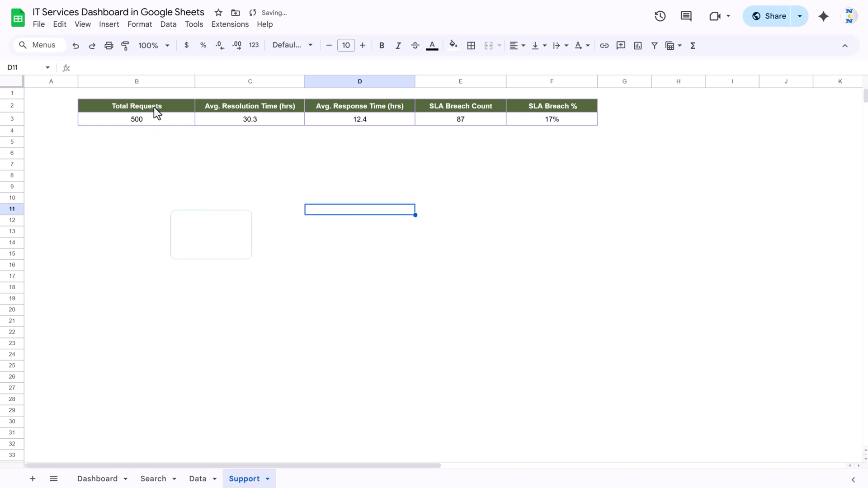
Insert a scorecard chart of Total Requests from B2:B3 on the Support sheet and shrink it to roughly card size.
{"action": "left_click_drag", "start_coordinate": [154, 107], "coordinate": [156, 120]}
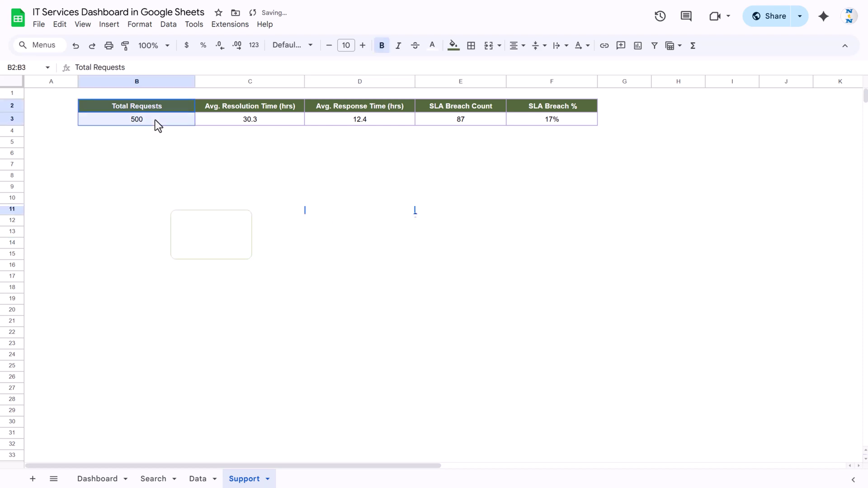
{"action": "left_click", "coordinate": [111, 31]}
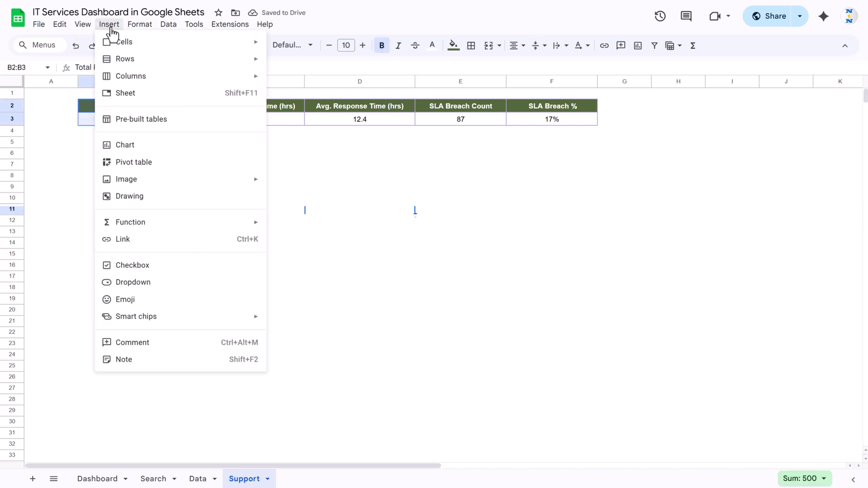
{"action": "left_click", "coordinate": [128, 150]}
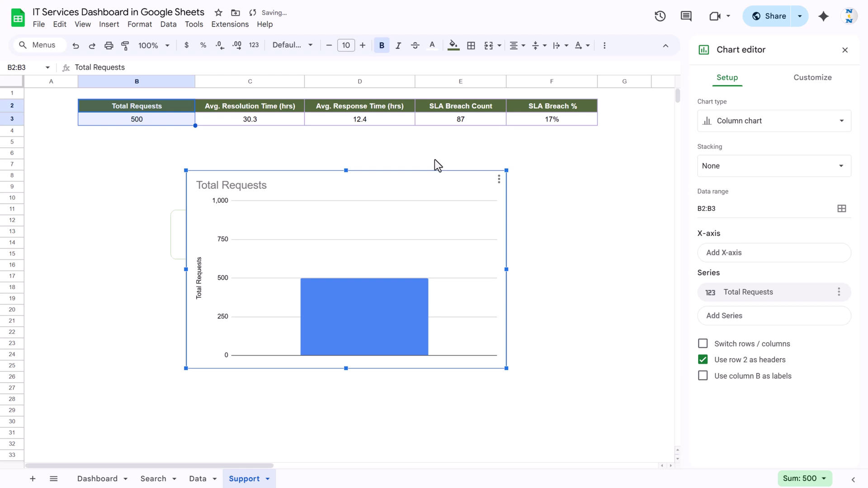
{"action": "left_click", "coordinate": [771, 125]}
{"action": "scroll", "coordinate": [754, 298], "scroll_direction": "down", "scroll_amount": 1}
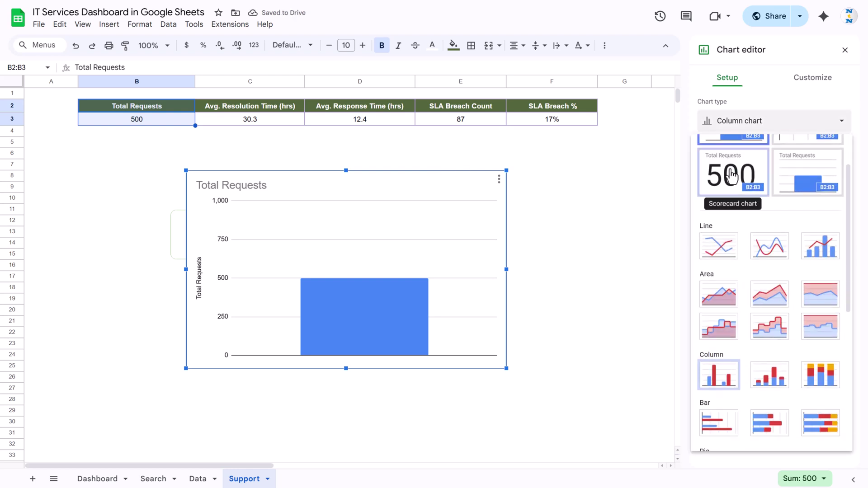
{"action": "scroll", "coordinate": [756, 267], "scroll_direction": "down", "scroll_amount": 6}
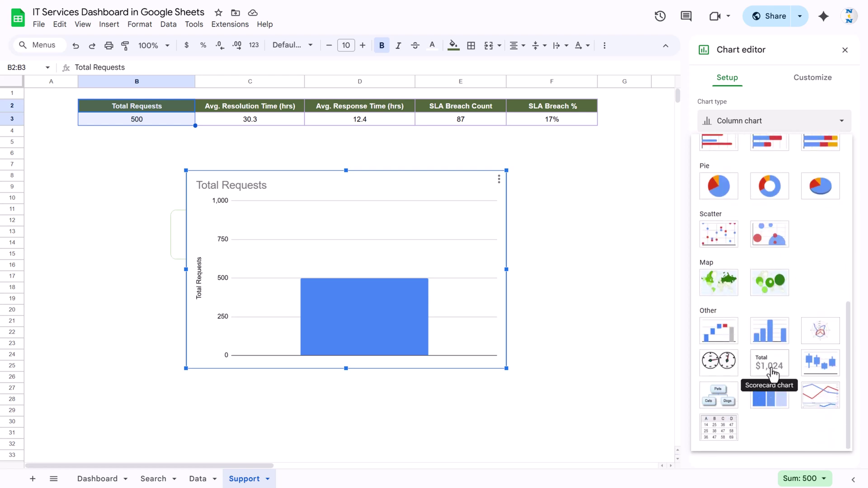
{"action": "left_click", "coordinate": [775, 373]}
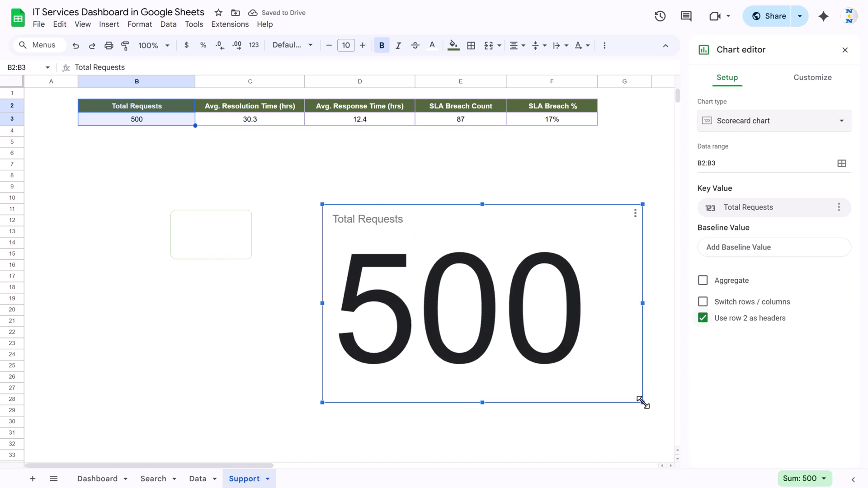
{"action": "left_click_drag", "start_coordinate": [540, 328], "coordinate": [441, 264]}
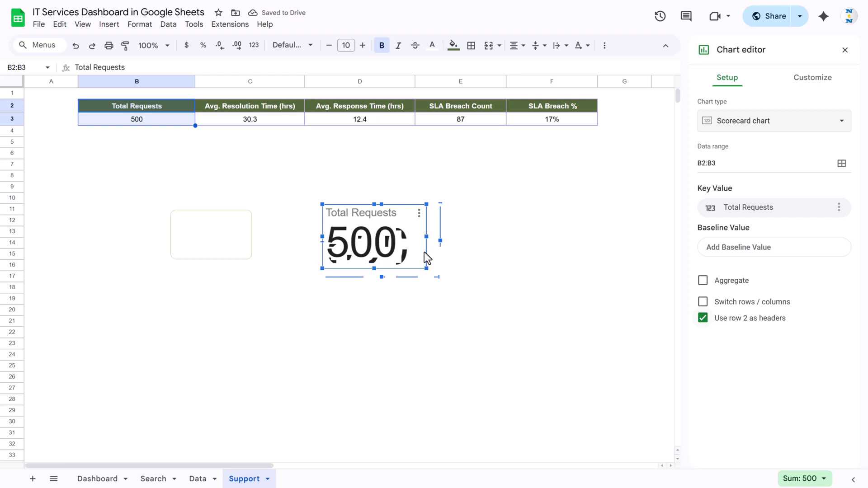
Centre the scorecard's key value and set its font size to 56.
{"action": "left_click", "coordinate": [812, 79]}
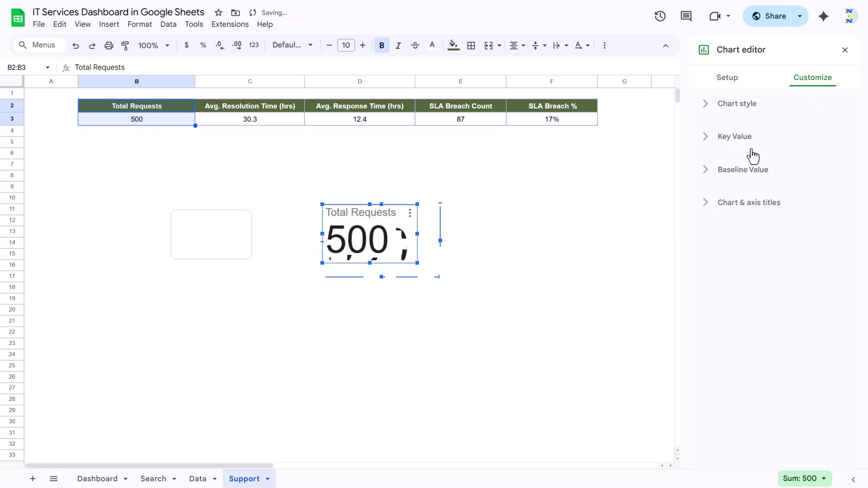
{"action": "left_click", "coordinate": [734, 137]}
{"action": "left_click", "coordinate": [745, 227]}
{"action": "left_click", "coordinate": [760, 247]}
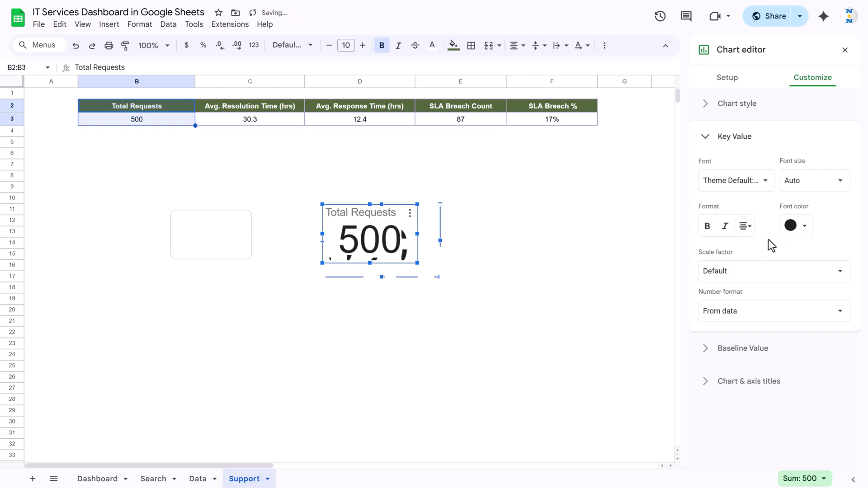
{"action": "left_click", "coordinate": [842, 183]}
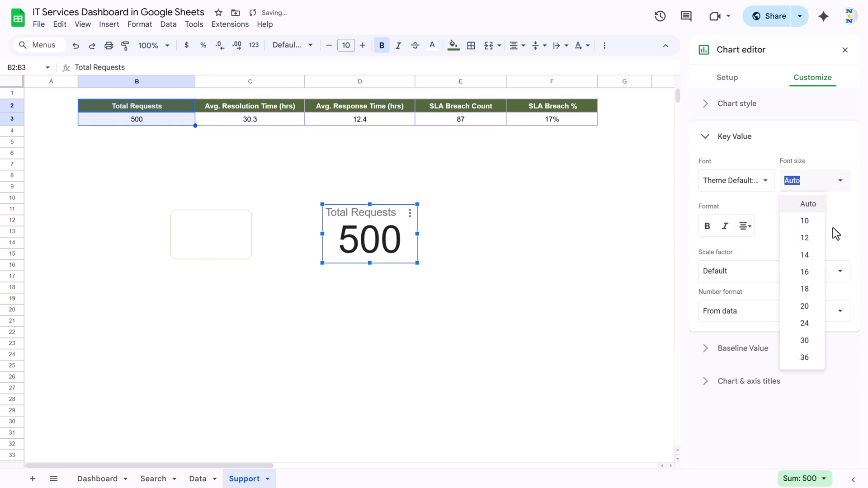
{"action": "left_click", "coordinate": [805, 358]}
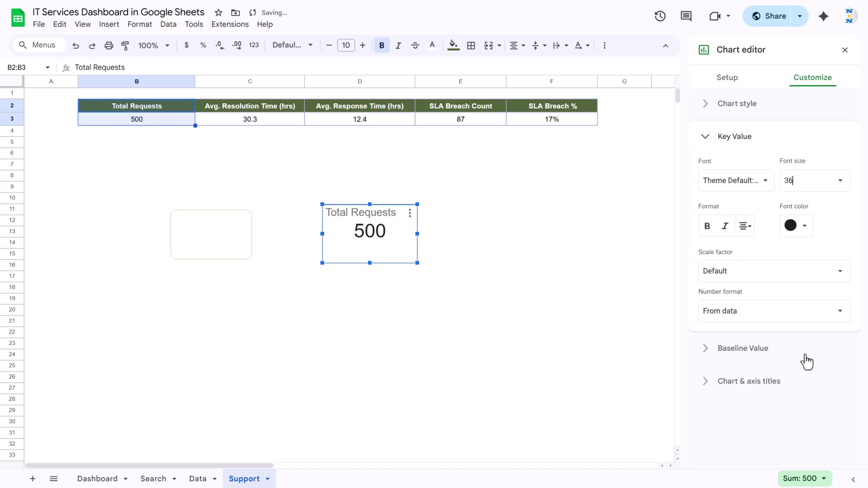
{"action": "left_click", "coordinate": [840, 183]}
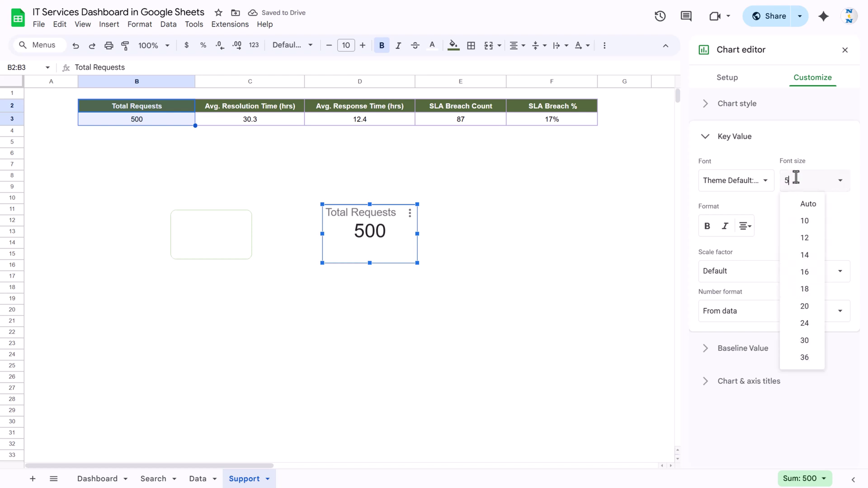
{"action": "key", "text": "Return"}
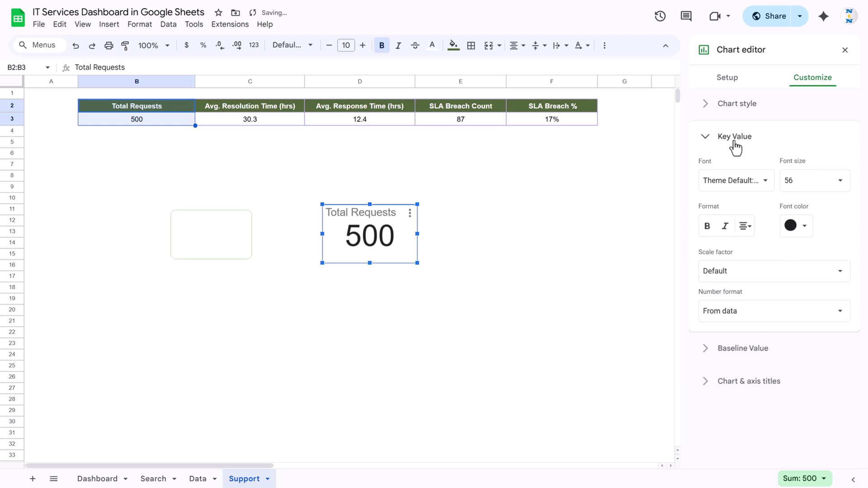
Centre the scorecard's Total Requests title, colour it black and set its font size to 14.
{"action": "left_click", "coordinate": [743, 349]}
{"action": "left_click", "coordinate": [737, 169]}
{"action": "left_click", "coordinate": [755, 206]}
{"action": "left_click", "coordinate": [745, 380]}
{"action": "left_click", "coordinate": [759, 400]}
{"action": "left_click", "coordinate": [824, 382]}
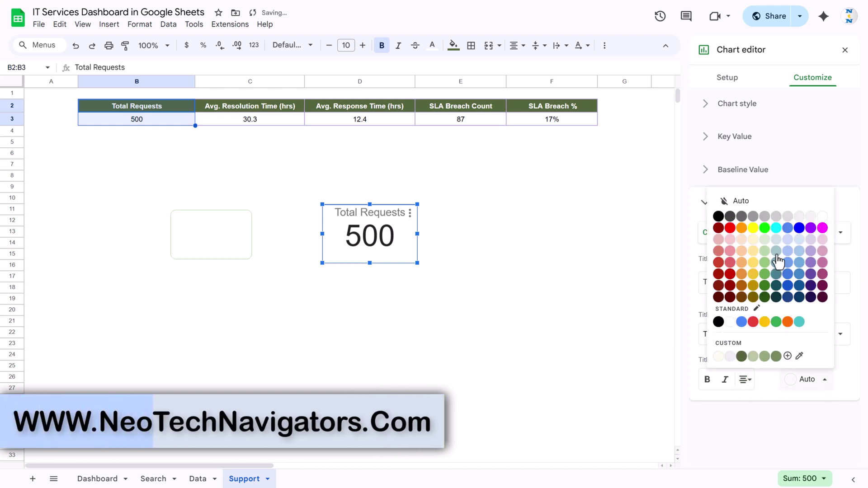
{"action": "left_click", "coordinate": [719, 217]}
{"action": "left_click", "coordinate": [837, 337]}
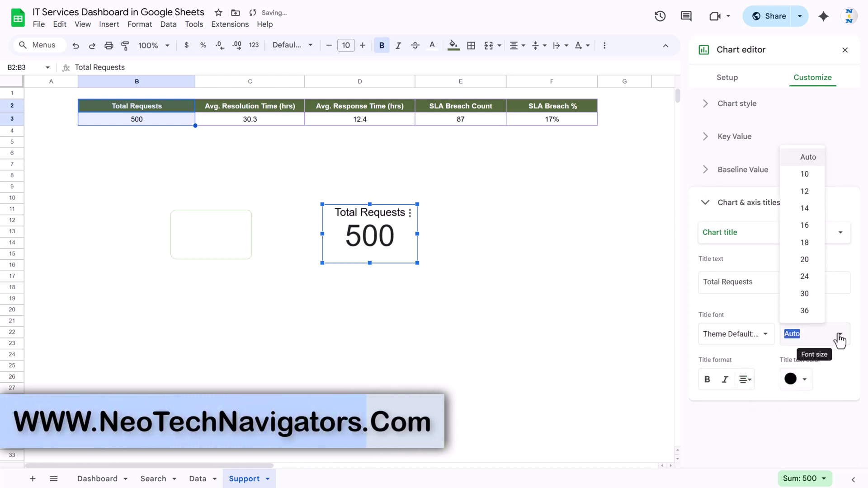
{"action": "left_click", "coordinate": [799, 214]}
Fit the scorecard inside the rounded card shape and set its border and background colours to none.
{"action": "left_click_drag", "start_coordinate": [370, 263], "coordinate": [247, 237]}
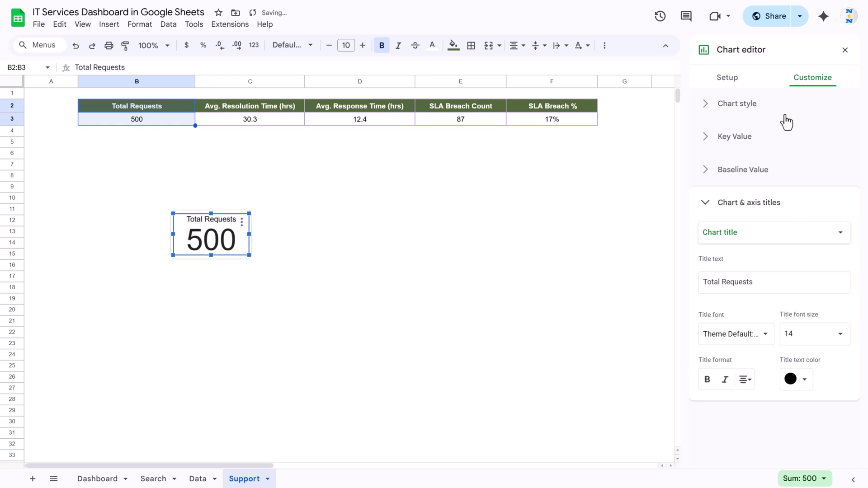
{"action": "left_click", "coordinate": [740, 109]}
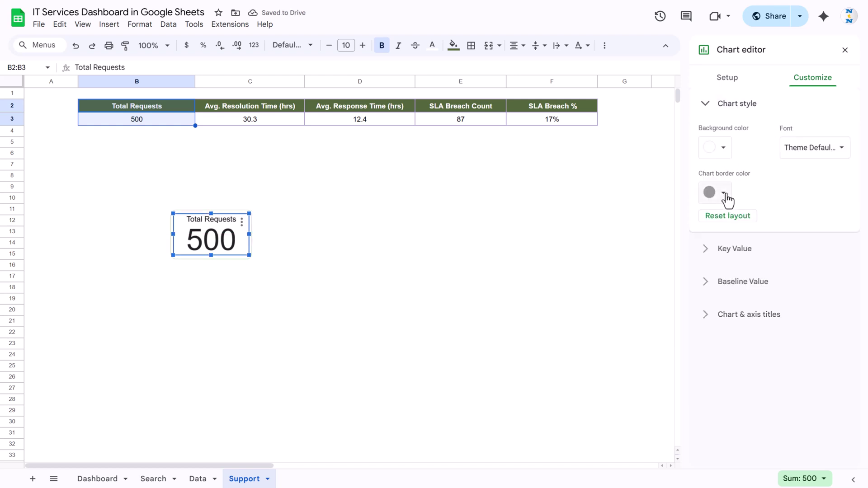
{"action": "left_click", "coordinate": [726, 195]}
{"action": "left_click", "coordinate": [733, 219]}
{"action": "left_click", "coordinate": [723, 149]}
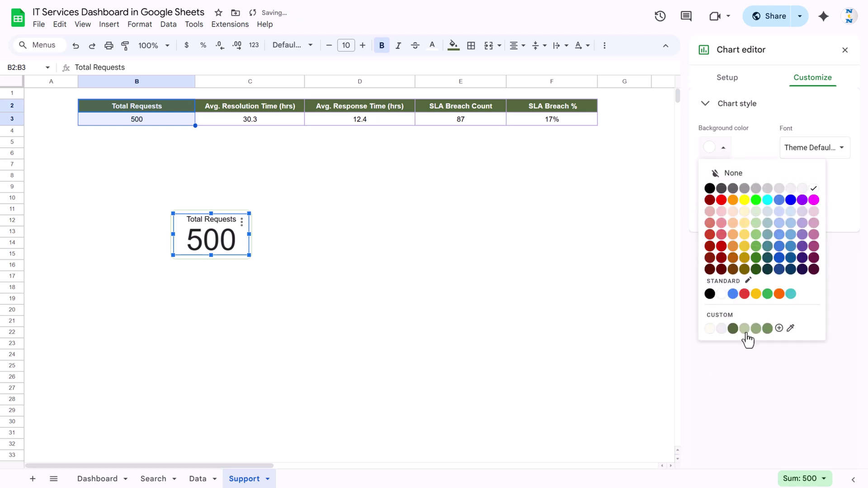
{"action": "left_click", "coordinate": [758, 180]}
{"action": "left_click", "coordinate": [445, 210]}
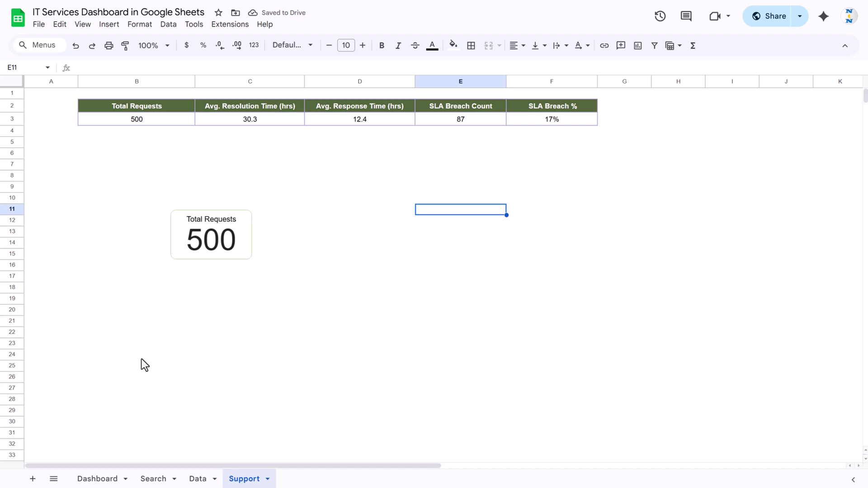
Compare the finished Total Requests card with the KPI cards on the Dashboard sheet and return to the Support sheet.
{"action": "left_click", "coordinate": [97, 479]}
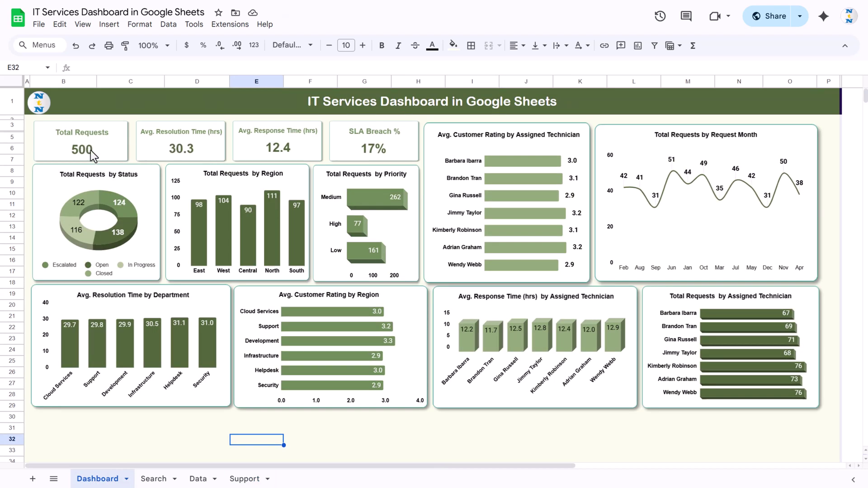
{"action": "left_click", "coordinate": [245, 478]}
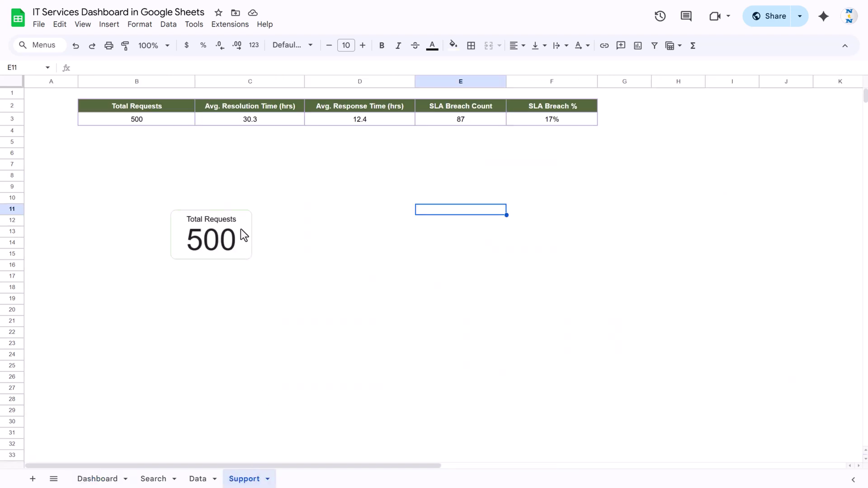
{"action": "left_click", "coordinate": [299, 230]}
{"action": "left_click", "coordinate": [119, 473]}
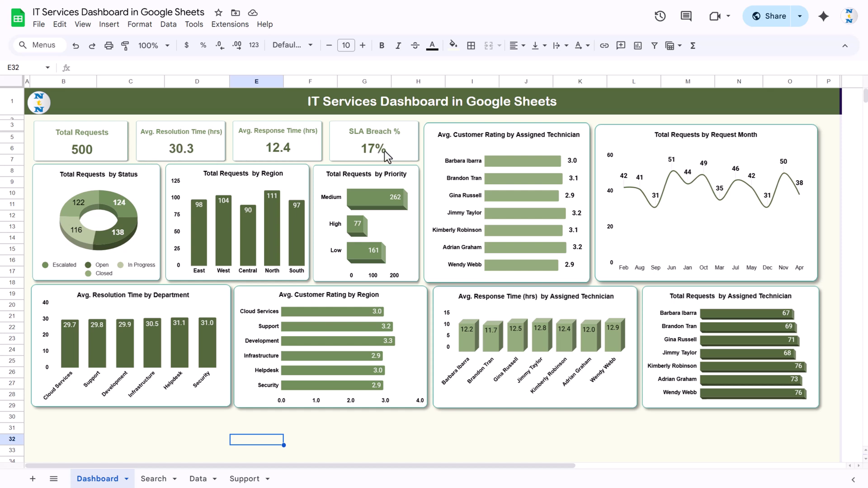
{"action": "left_click", "coordinate": [240, 480]}
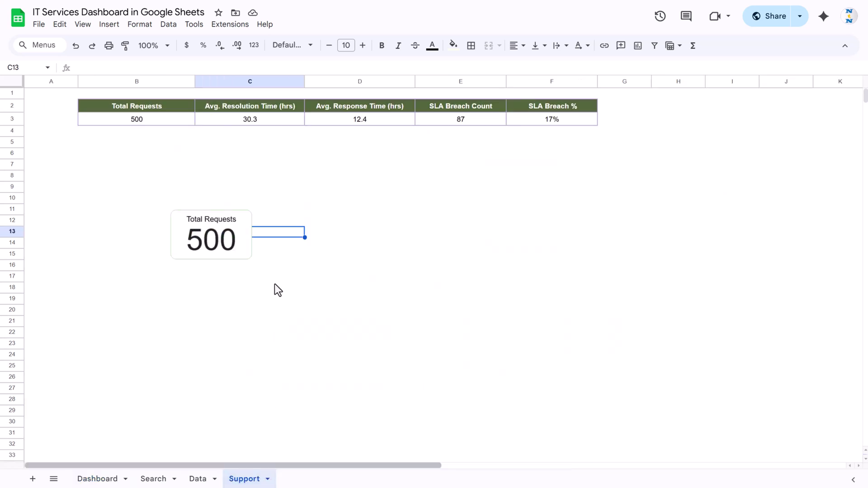
Paste a copy of the rounded card shape beside the Total Requests card and enlarge it into a chart-sized frame over columns D to F.
{"action": "left_click", "coordinate": [248, 248]}
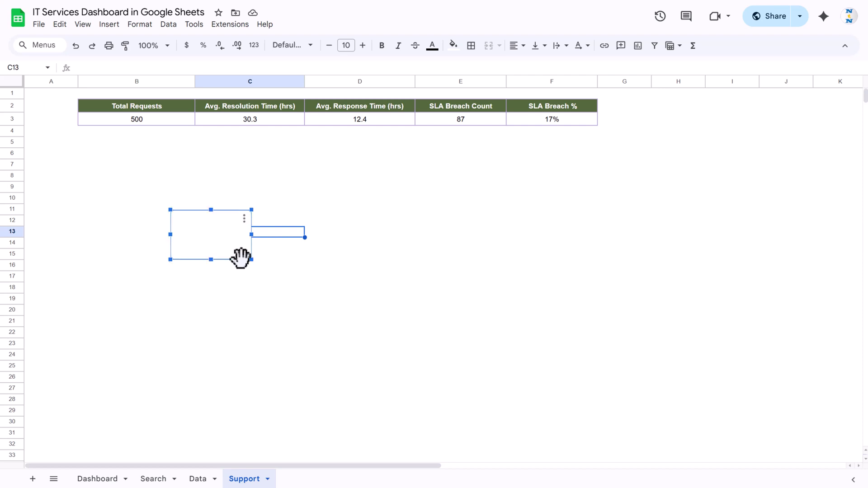
{"action": "key", "text": "ctrl+v"}
{"action": "left_click_drag", "start_coordinate": [323, 257], "coordinate": [337, 229]}
{"action": "left_click_drag", "start_coordinate": [367, 256], "coordinate": [541, 358]}
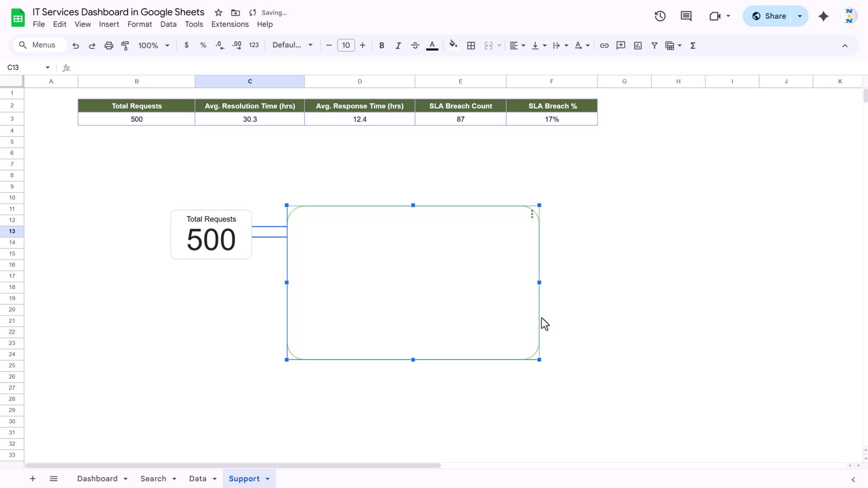
{"action": "left_click_drag", "start_coordinate": [456, 278], "coordinate": [479, 272]}
{"action": "left_click", "coordinate": [636, 254]}
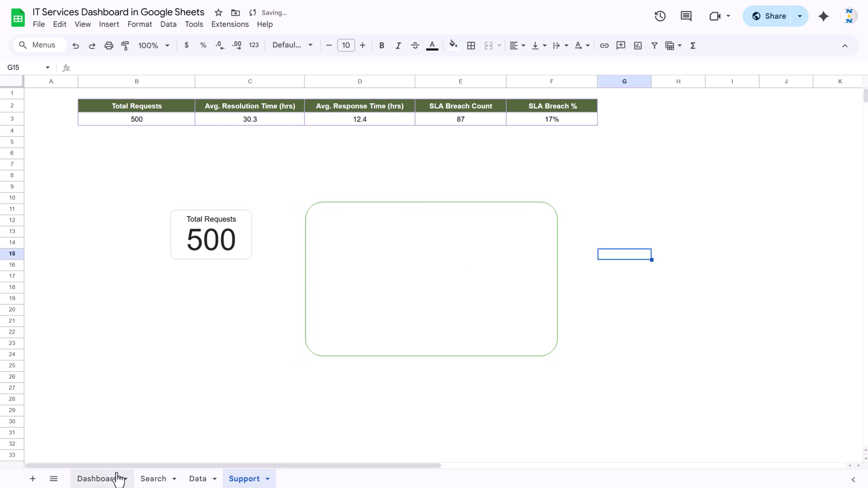
Review the framed charts on the Dashboard sheet and return to the large rounded shape on the Support sheet.
{"action": "left_click", "coordinate": [116, 479]}
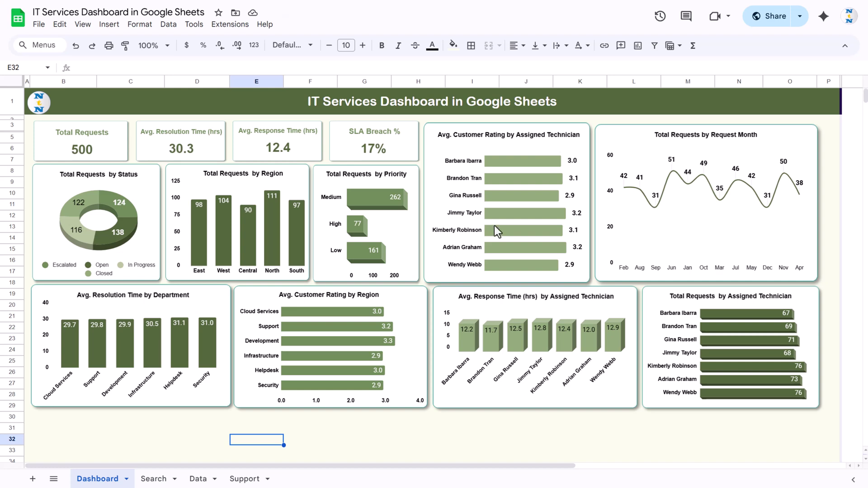
{"action": "left_click", "coordinate": [245, 479]}
{"action": "left_click", "coordinate": [397, 236]}
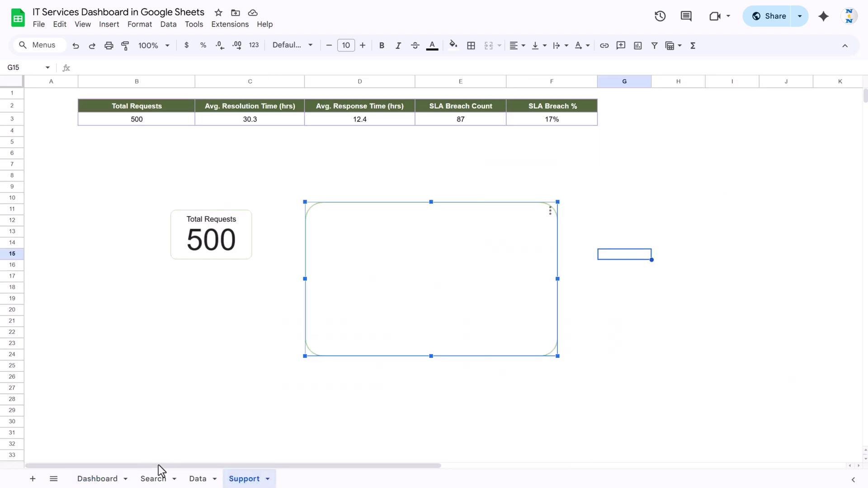
Insert a blank column chart on the Support sheet and place it over the large rounded frame.
{"action": "left_click", "coordinate": [507, 176]}
{"action": "left_click", "coordinate": [109, 24]}
{"action": "left_click", "coordinate": [135, 143]}
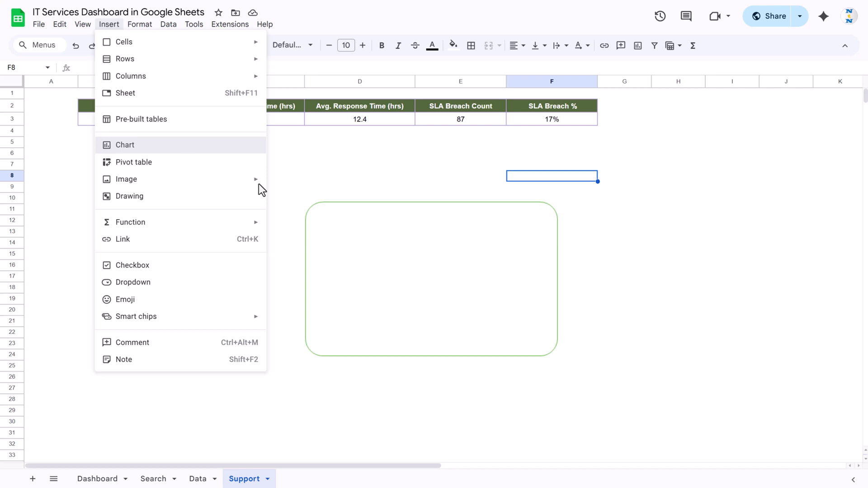
{"action": "left_click_drag", "start_coordinate": [357, 202], "coordinate": [434, 207]}
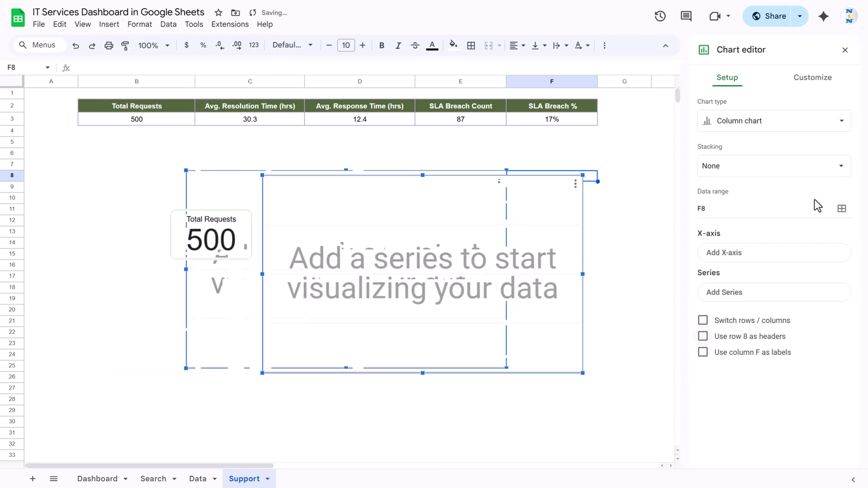
Set the chart's data ranges to the Assigned Technician column G and the Customer Rating (1-5) column K of the Data sheet.
{"action": "left_click", "coordinate": [842, 210]}
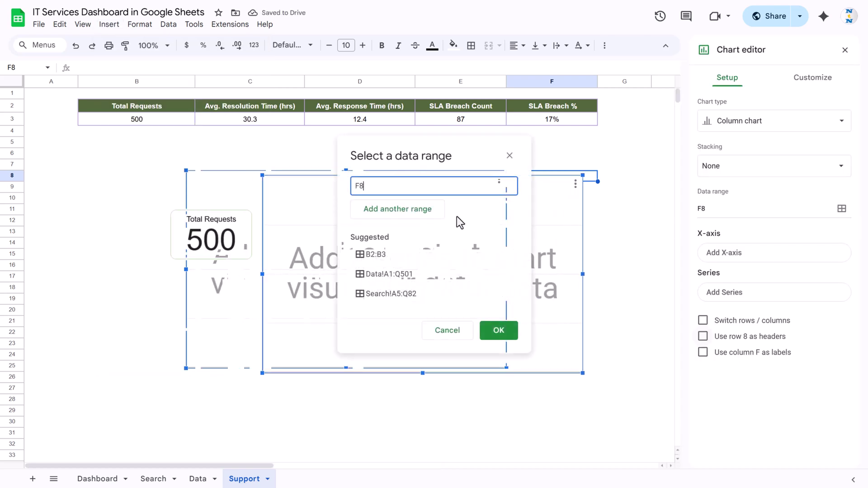
{"action": "key", "text": "BackSpace"}
{"action": "left_click", "coordinate": [198, 479]}
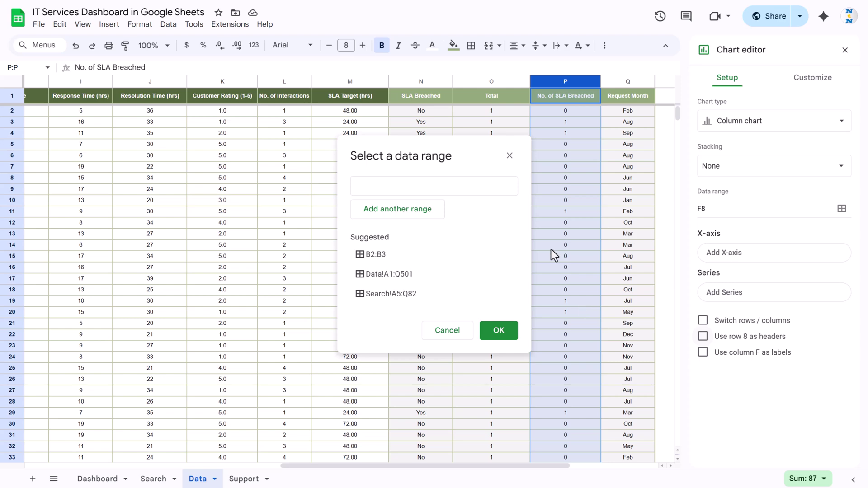
{"action": "left_click_drag", "start_coordinate": [408, 467], "coordinate": [302, 462]}
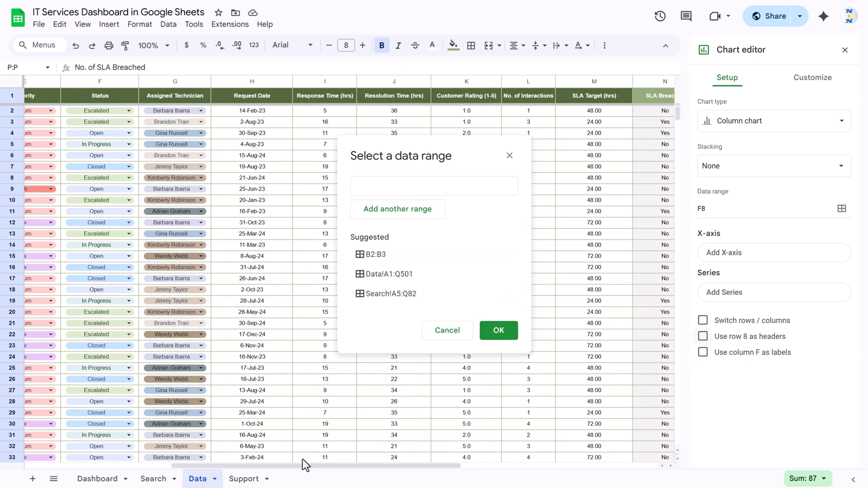
{"action": "left_click", "coordinate": [182, 80]}
{"action": "left_click", "coordinate": [419, 216]}
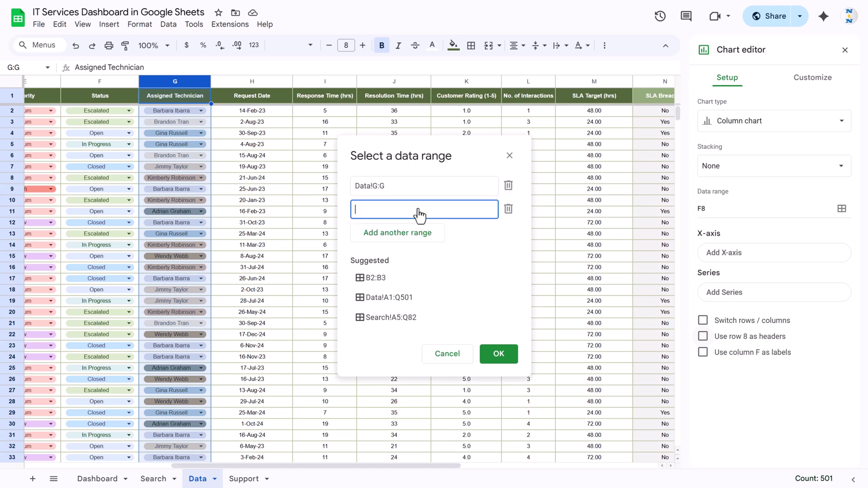
{"action": "left_click_drag", "start_coordinate": [442, 142], "coordinate": [219, 144]}
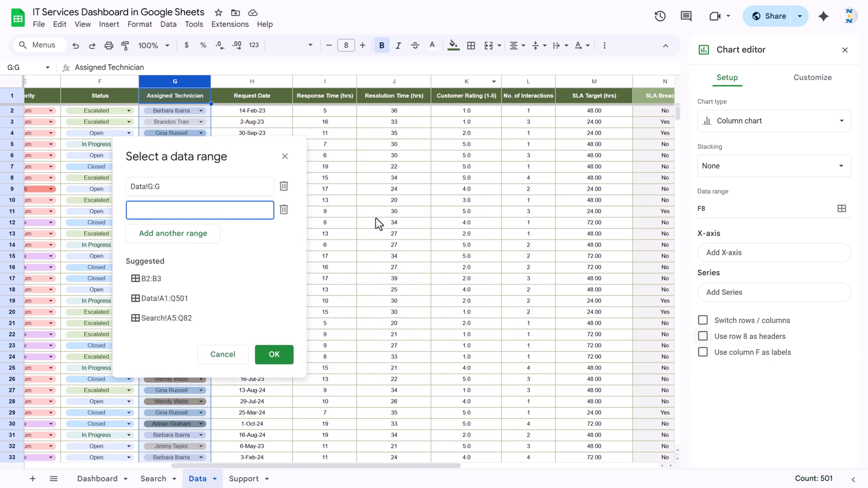
{"action": "left_click", "coordinate": [467, 81]}
{"action": "left_click", "coordinate": [274, 355]}
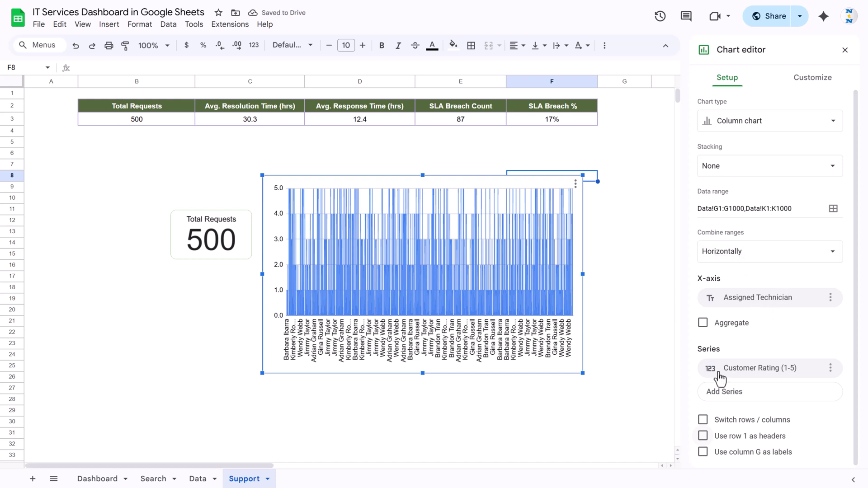
Keep Customer Rating (1-5) as the series, aggregate the chart by Assigned Technician and use row 1 as headers.
{"action": "left_click", "coordinate": [765, 370]}
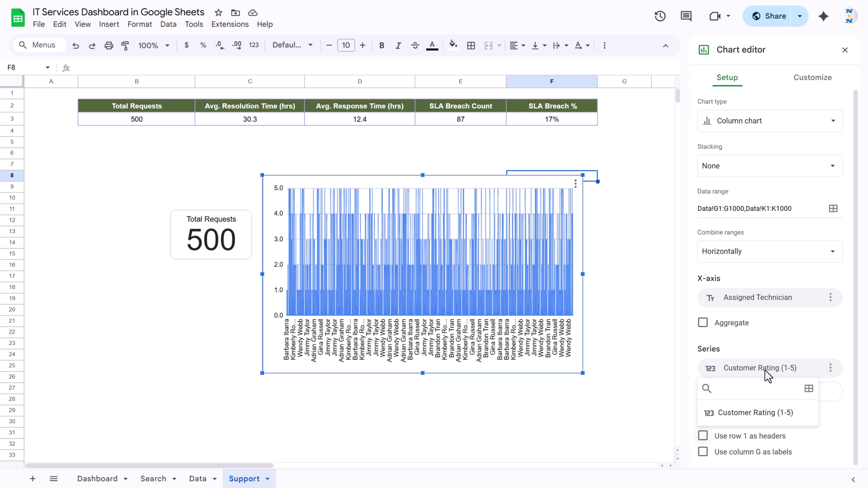
{"action": "left_click", "coordinate": [756, 414]}
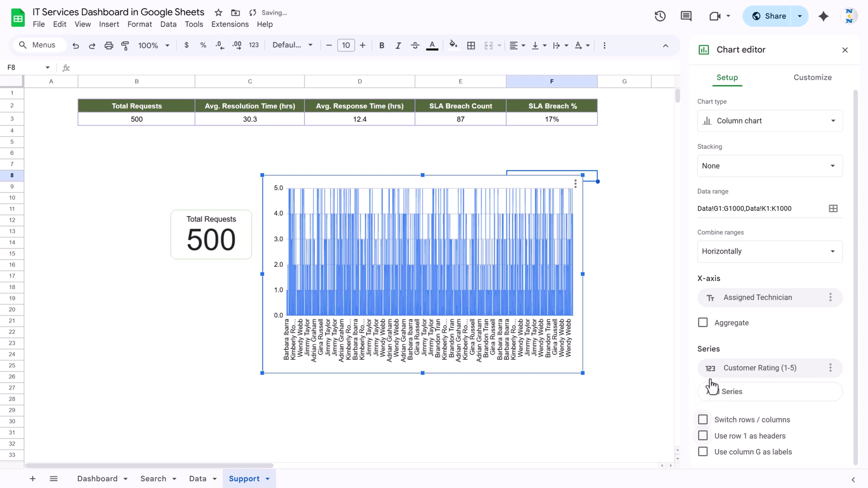
{"action": "left_click", "coordinate": [704, 329]}
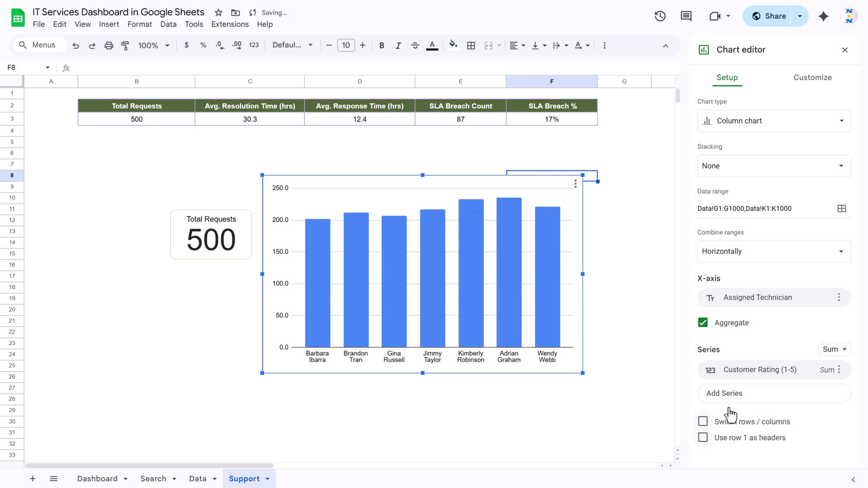
{"action": "left_click", "coordinate": [702, 439]}
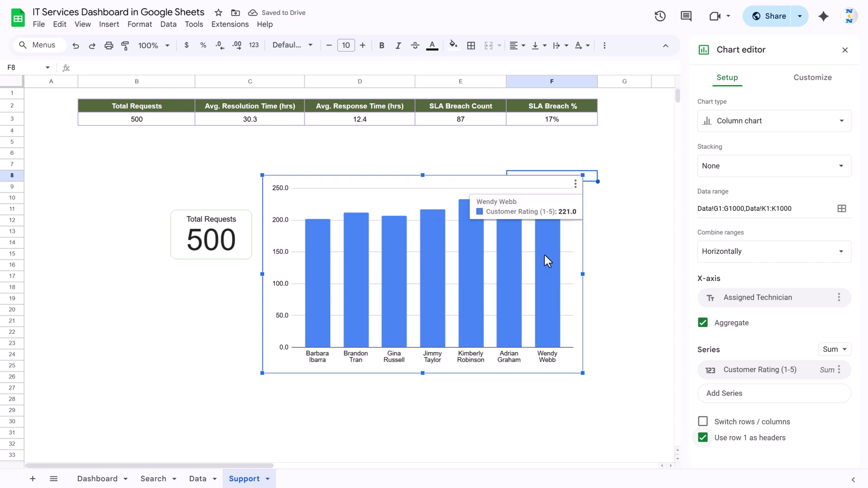
Set the Customer Rating (1-5) series to aggregate by Average.
{"action": "left_click", "coordinate": [831, 371]}
{"action": "left_click", "coordinate": [824, 392]}
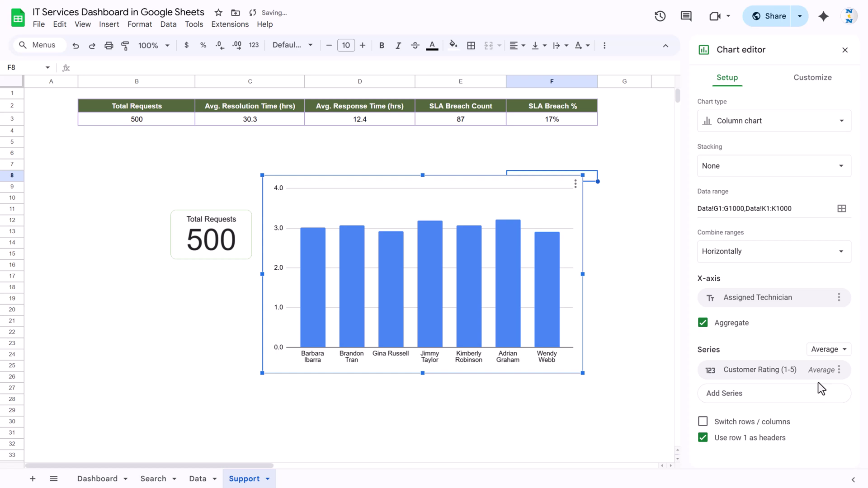
{"action": "left_click", "coordinate": [832, 370]}
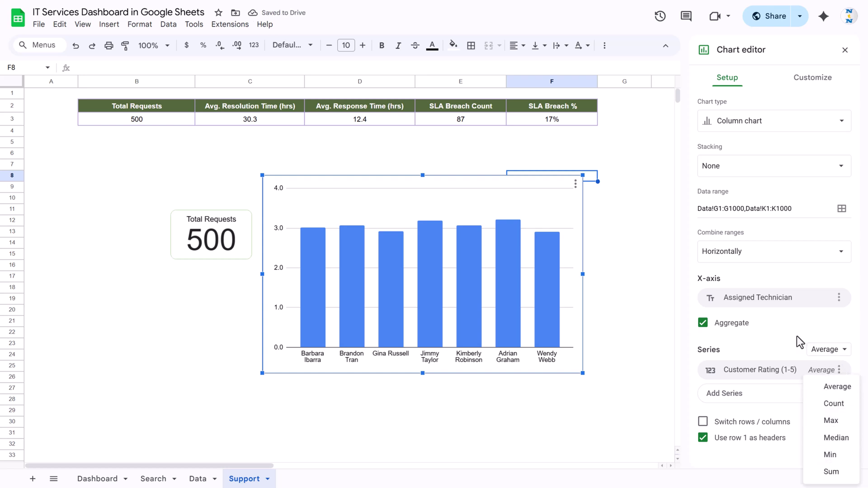
Fill the Customer Rating (1-5) columns with the custom sage green colour.
{"action": "left_click", "coordinate": [813, 79]}
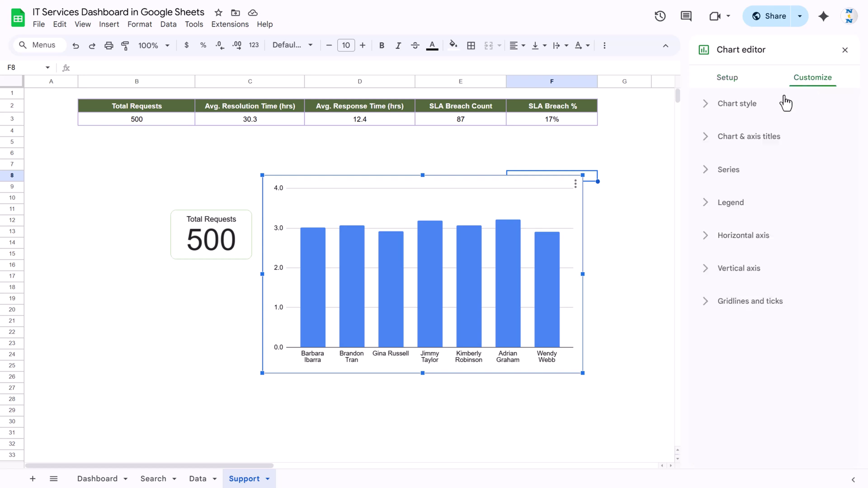
{"action": "left_click", "coordinate": [549, 249]}
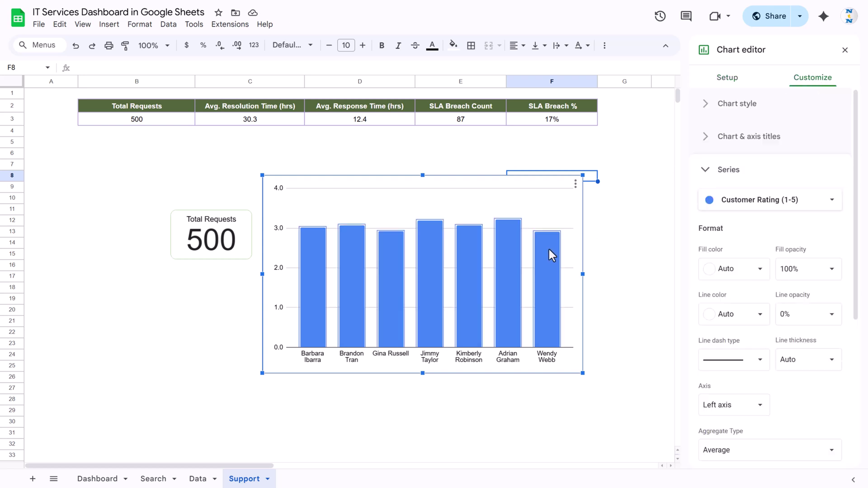
{"action": "left_click", "coordinate": [763, 271]}
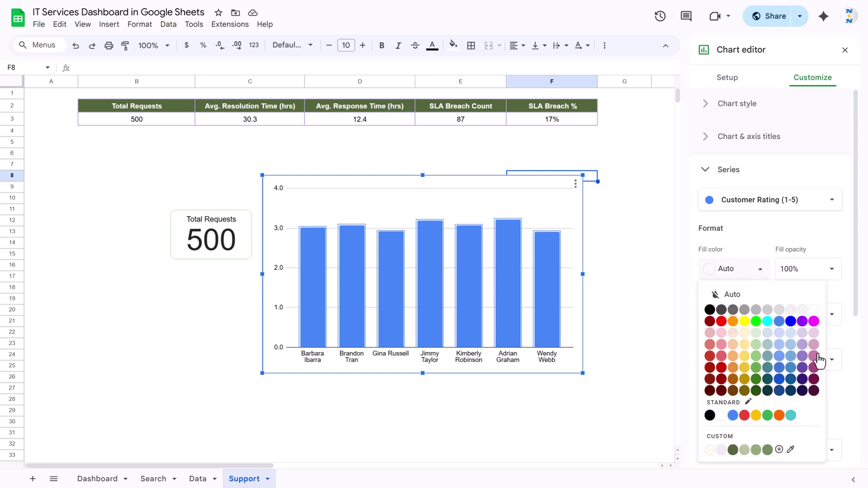
{"action": "left_click", "coordinate": [756, 450]}
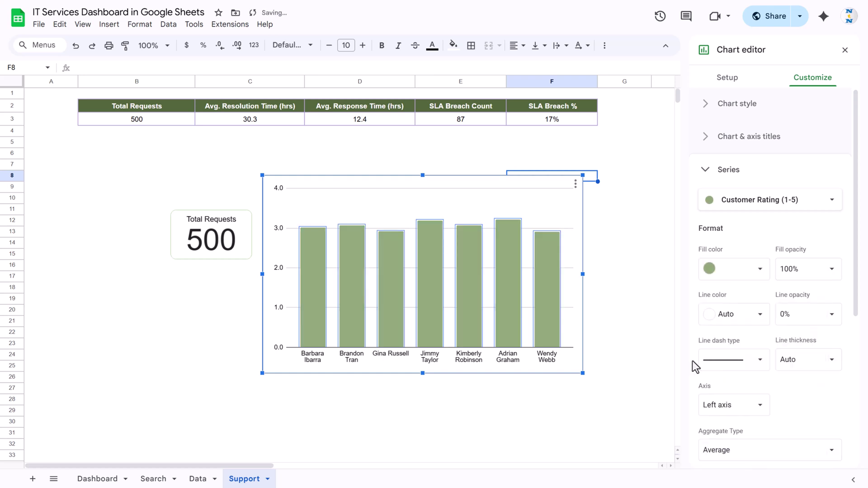
{"action": "left_click", "coordinate": [729, 170]}
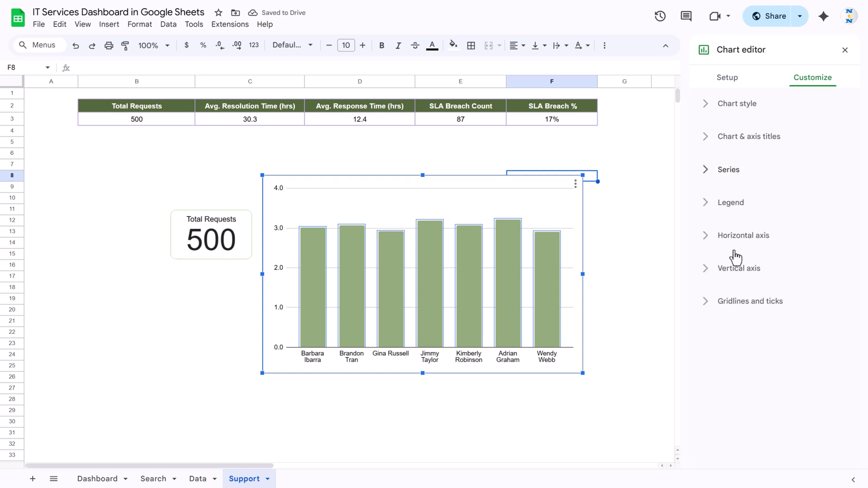
Turn on data labels for the Customer Rating (1-5) series.
{"action": "left_click", "coordinate": [734, 170]}
{"action": "scroll", "coordinate": [757, 307], "scroll_direction": "down", "scroll_amount": 3}
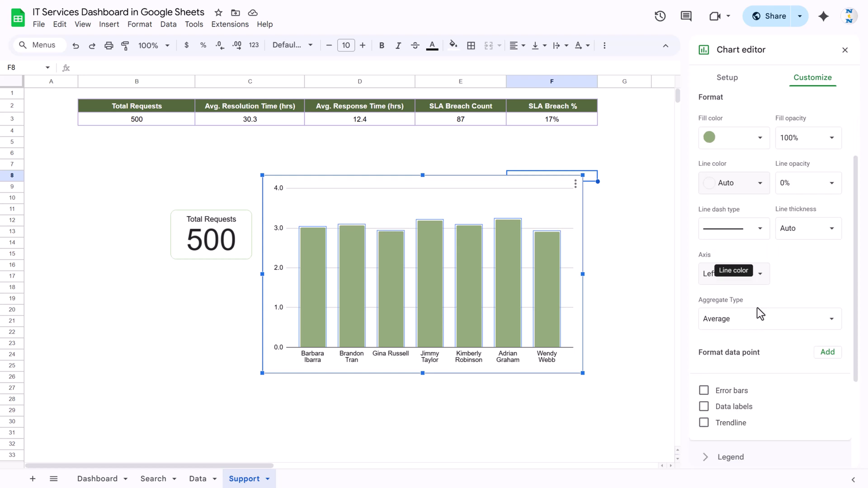
{"action": "scroll", "coordinate": [760, 313], "scroll_direction": "down", "scroll_amount": 2}
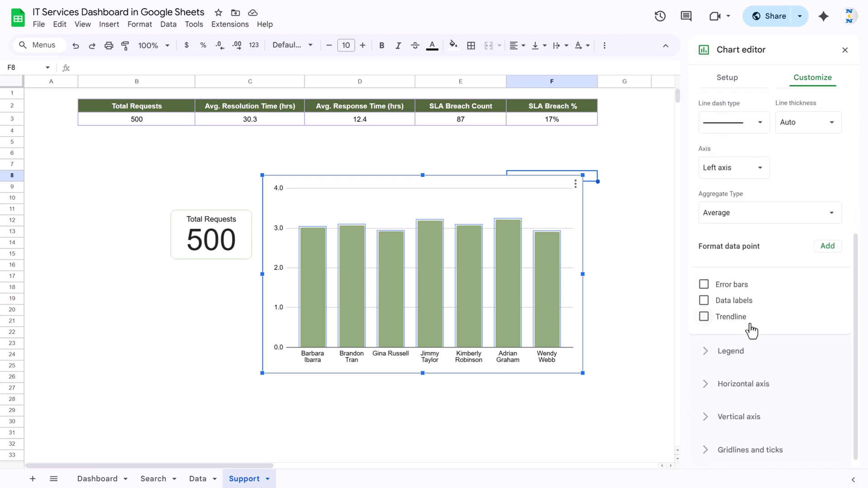
{"action": "left_click", "coordinate": [704, 301]}
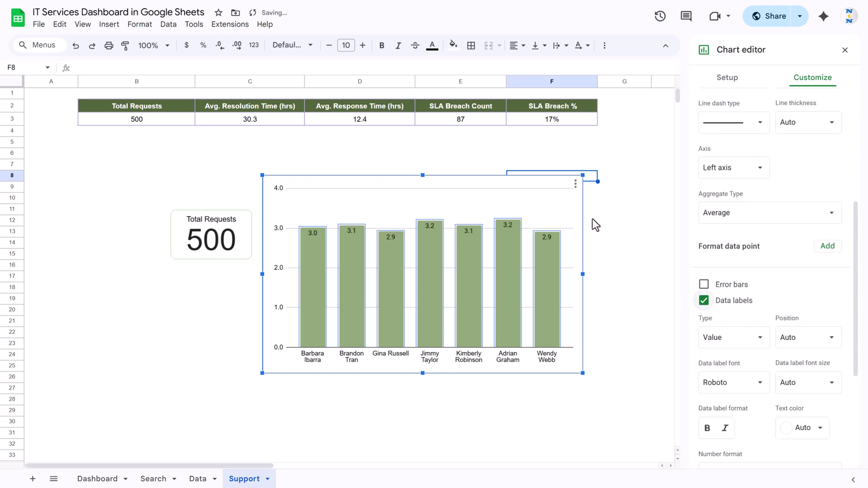
Title the chart "Avg. customer Rating by Techician", colour the title black, set its font size to 14 and centre it.
{"action": "scroll", "coordinate": [798, 169], "scroll_direction": "up", "scroll_amount": 5}
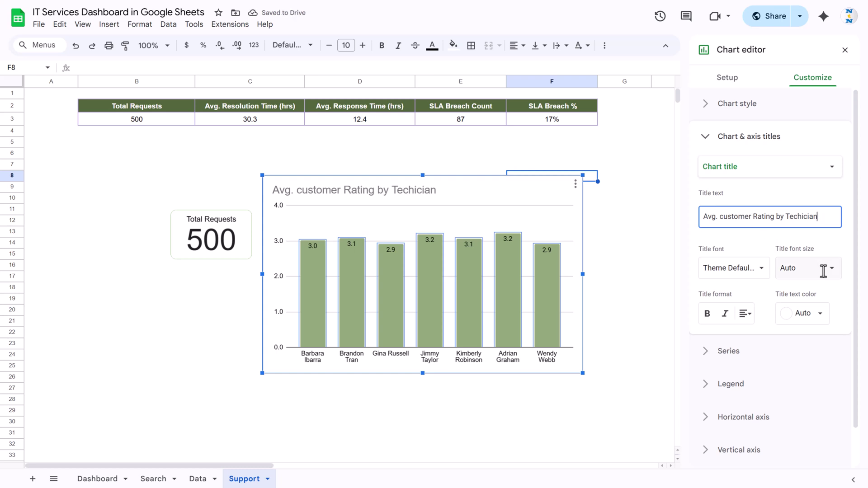
{"action": "left_click", "coordinate": [818, 315]}
{"action": "left_click", "coordinate": [713, 149]}
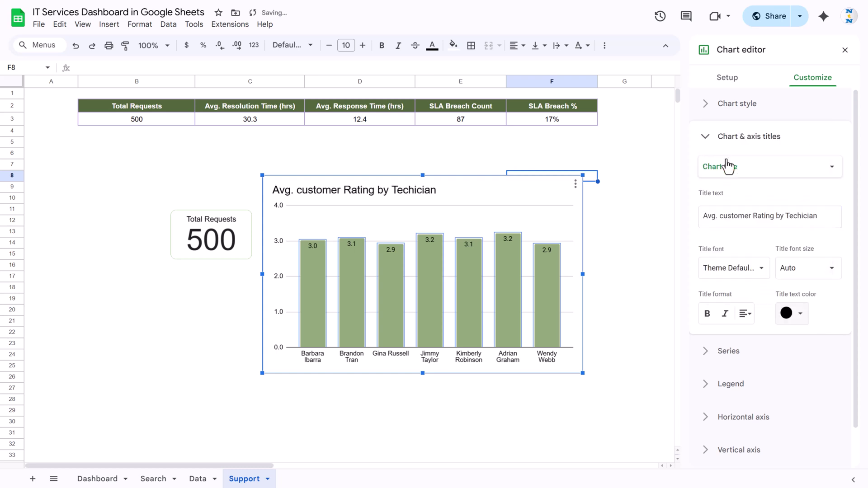
{"action": "left_click", "coordinate": [836, 283]}
{"action": "left_click", "coordinate": [796, 341]}
{"action": "left_click", "coordinate": [746, 314]}
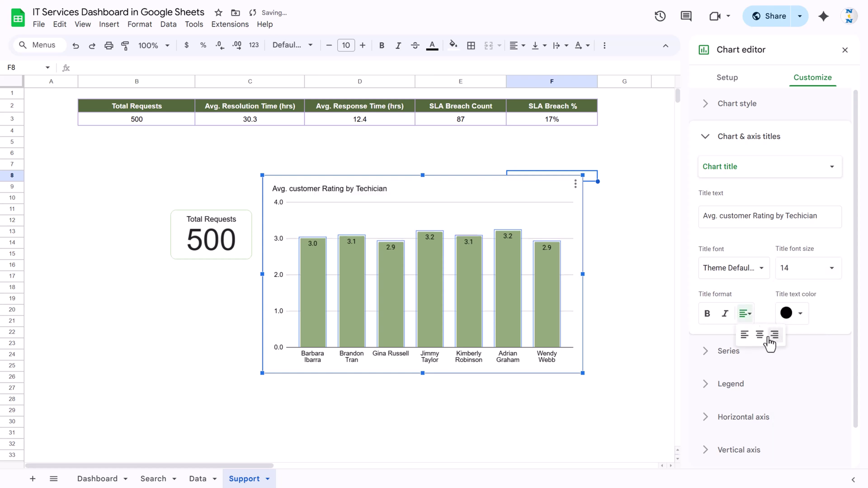
{"action": "left_click", "coordinate": [757, 333]}
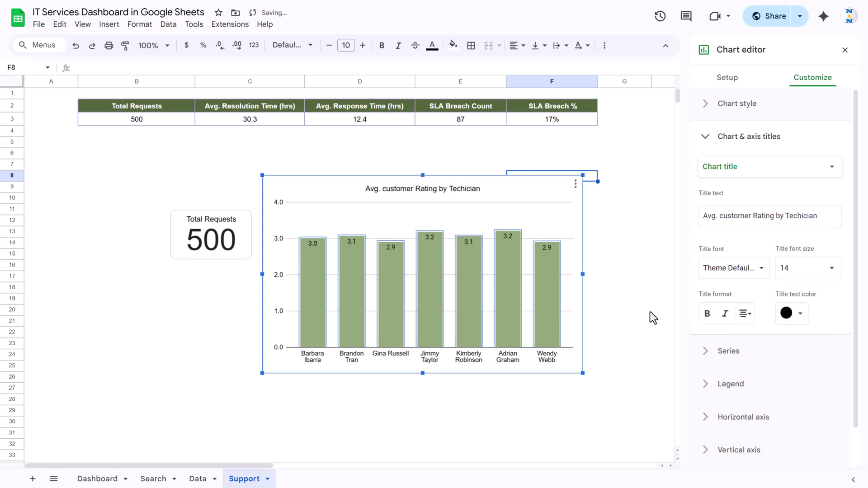
Shrink the rating chart and fit it inside the large rounded frame, widening the frame around it.
{"action": "scroll", "coordinate": [595, 226], "scroll_direction": "down", "scroll_amount": 7}
{"action": "scroll", "coordinate": [601, 247], "scroll_direction": "up", "scroll_amount": 7}
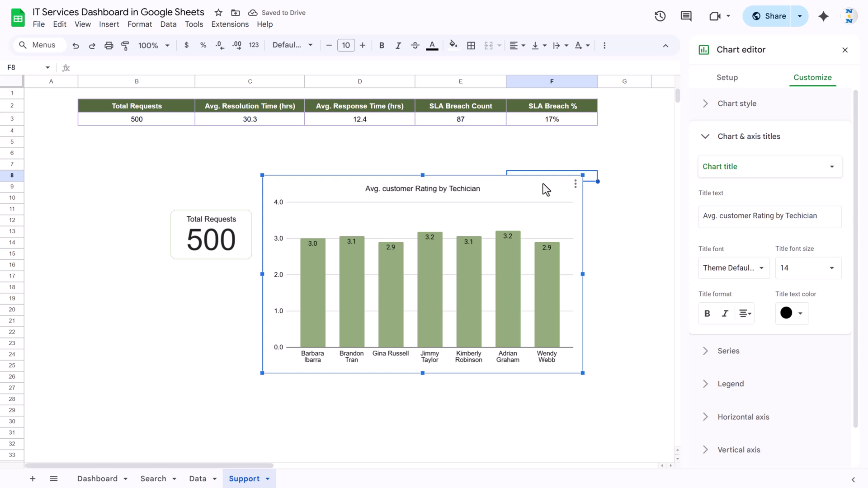
{"action": "left_click_drag", "start_coordinate": [582, 374], "coordinate": [497, 319]}
{"action": "left_click_drag", "start_coordinate": [555, 352], "coordinate": [561, 360]}
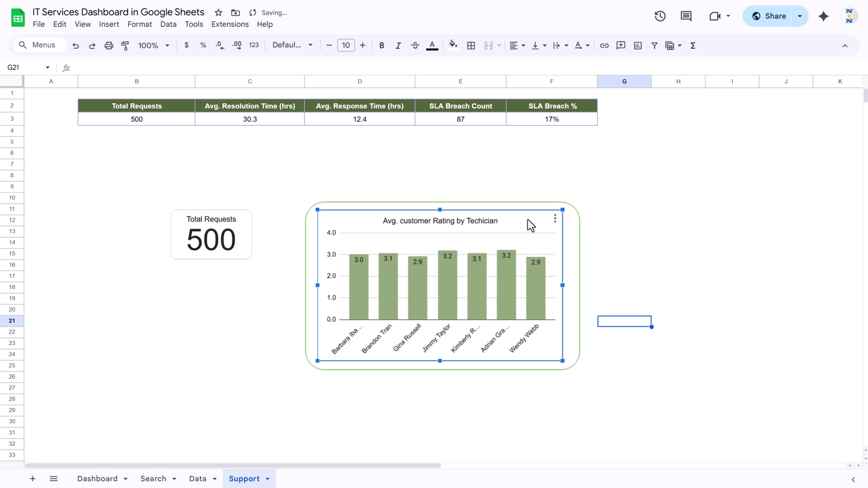
Set the rating chart's background colour and border colour both to None in its chart style.
{"action": "double_click", "coordinate": [529, 224]}
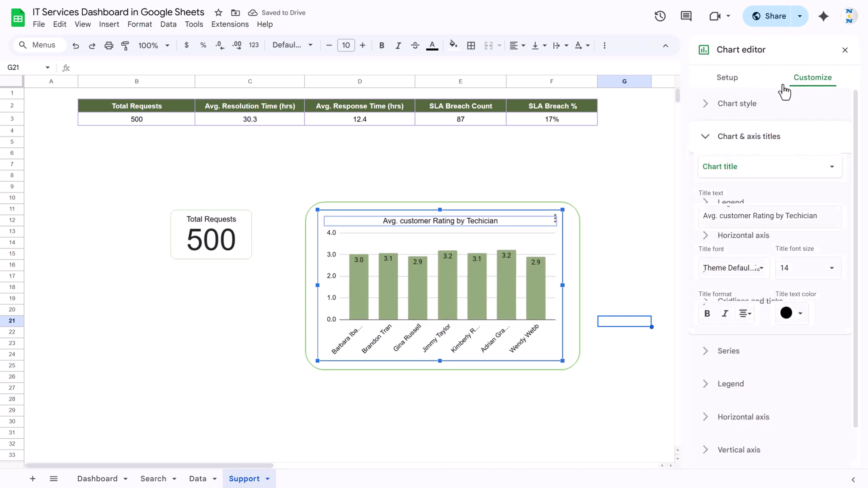
{"action": "left_click", "coordinate": [737, 103]}
{"action": "left_click", "coordinate": [725, 147]}
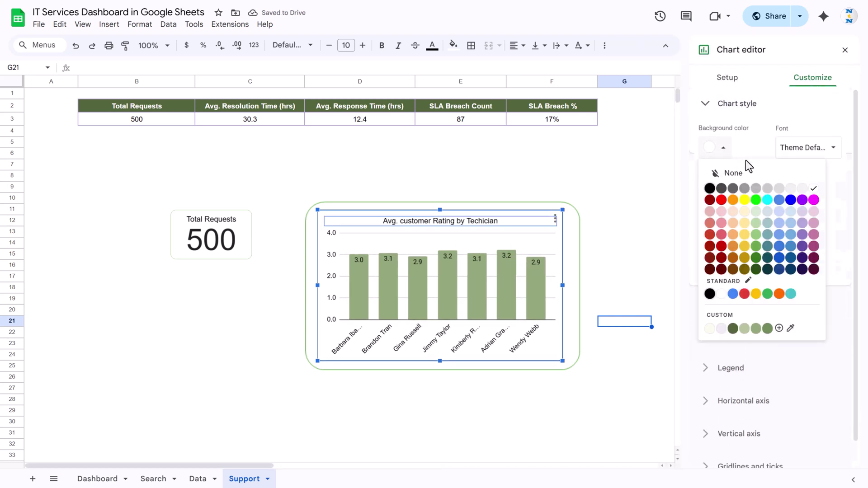
{"action": "left_click", "coordinate": [723, 173]}
{"action": "left_click", "coordinate": [721, 194]}
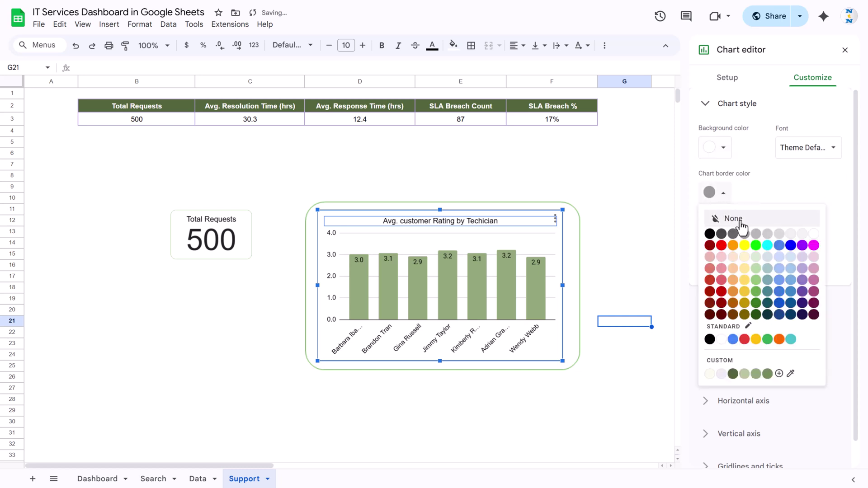
{"action": "left_click", "coordinate": [735, 219]}
{"action": "left_click", "coordinate": [623, 205]}
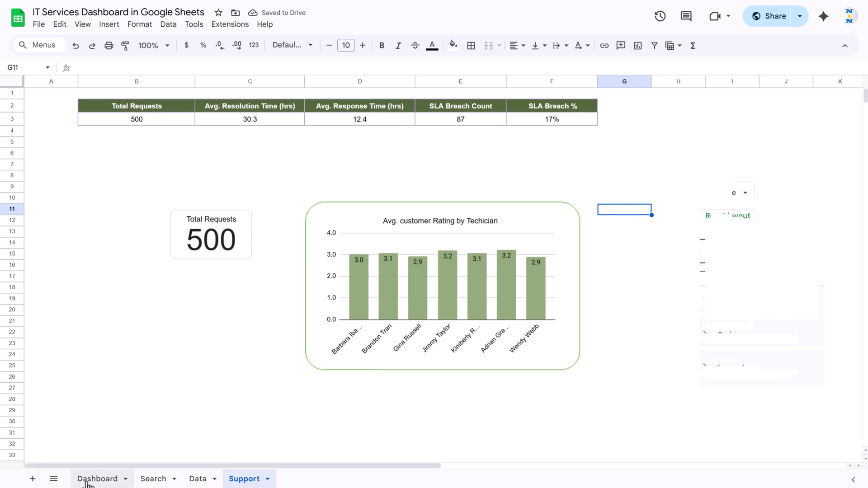
Examine the Avg. Customer Rating by Assigned Technician and Total Requests by Request Month charts on the Dashboard sheet.
{"action": "left_click", "coordinate": [104, 479]}
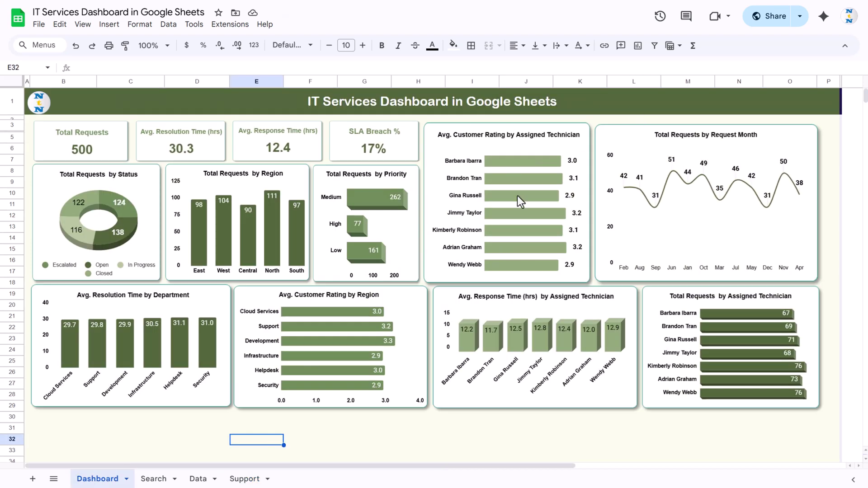
{"action": "left_click", "coordinate": [513, 154]}
{"action": "left_click_drag", "start_coordinate": [481, 147], "coordinate": [528, 142]}
{"action": "left_click", "coordinate": [652, 148]}
{"action": "left_click_drag", "start_coordinate": [655, 157], "coordinate": [651, 153]}
Open the setup of the rating chart on the Support sheet and examine the available chart types.
{"action": "left_click", "coordinate": [244, 479]}
{"action": "left_click", "coordinate": [371, 217]}
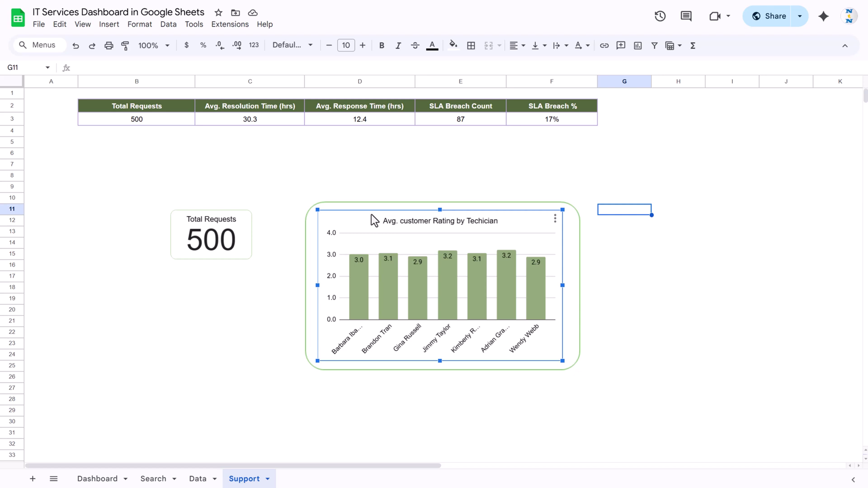
{"action": "double_click", "coordinate": [370, 222]}
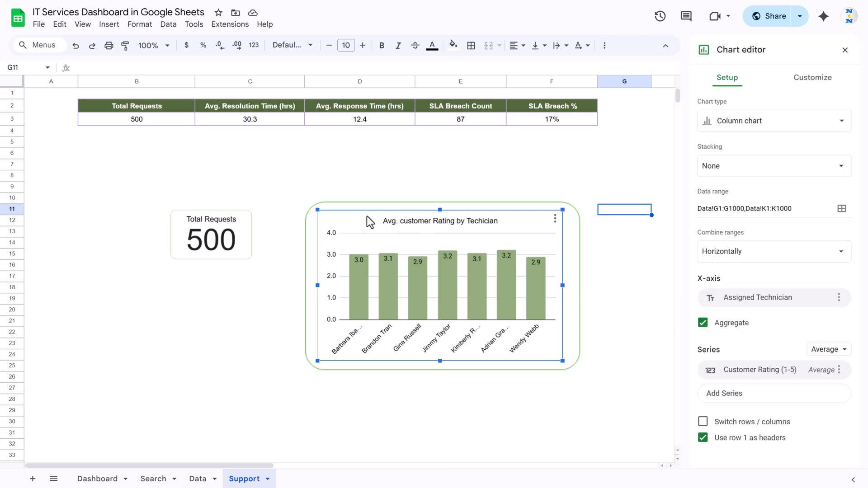
{"action": "left_click", "coordinate": [758, 129]}
{"action": "scroll", "coordinate": [761, 333], "scroll_direction": "down", "scroll_amount": 6}
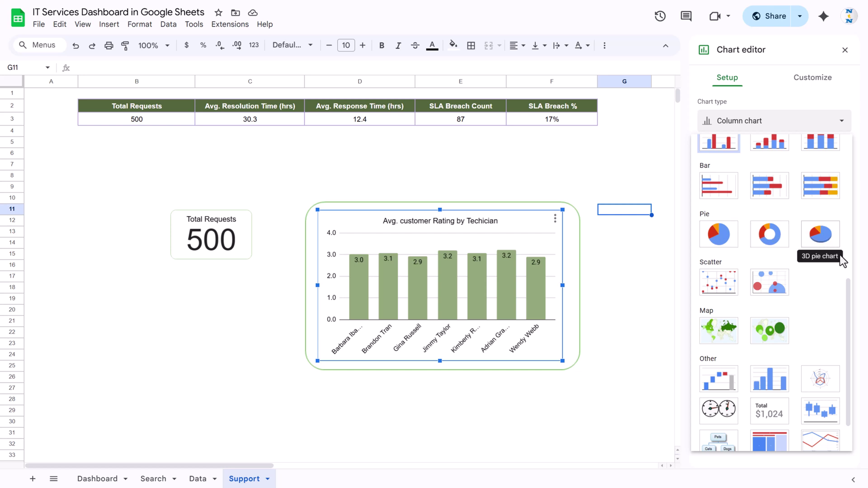
{"action": "scroll", "coordinate": [783, 387], "scroll_direction": "down", "scroll_amount": 1}
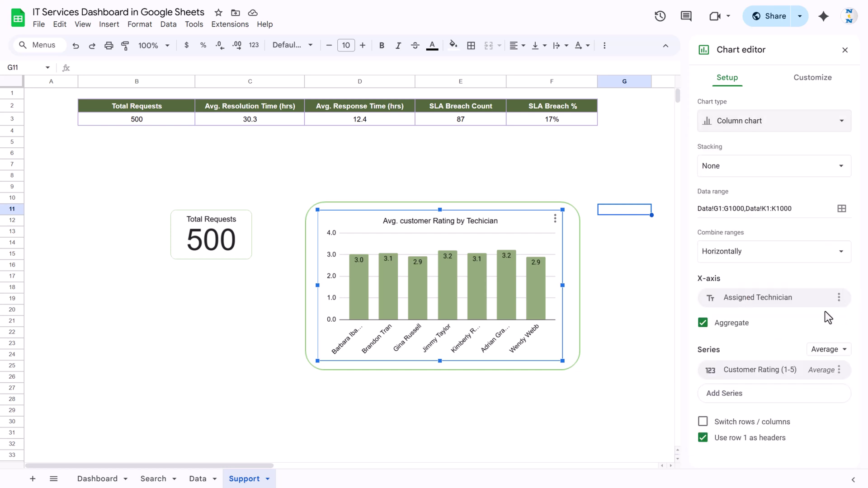
Examine the rating chart's data ranges and the aggregation choices for the Customer Rating (1-5) series.
{"action": "left_click", "coordinate": [842, 209]}
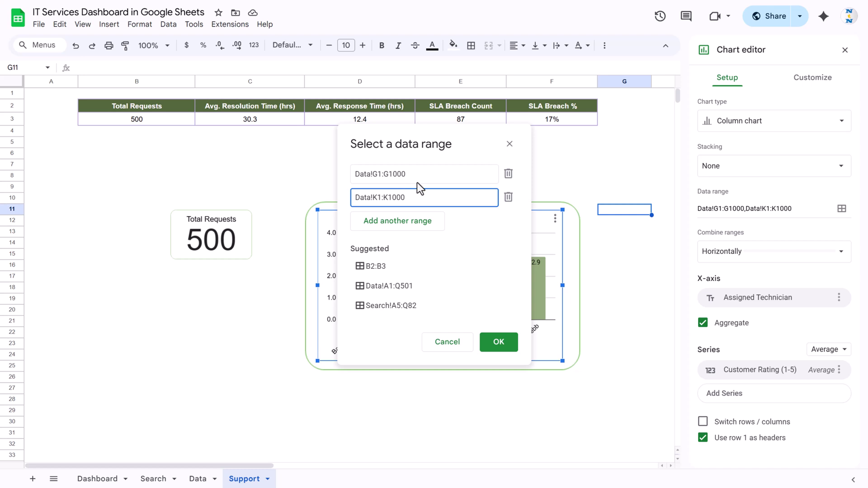
{"action": "left_click", "coordinate": [510, 144]}
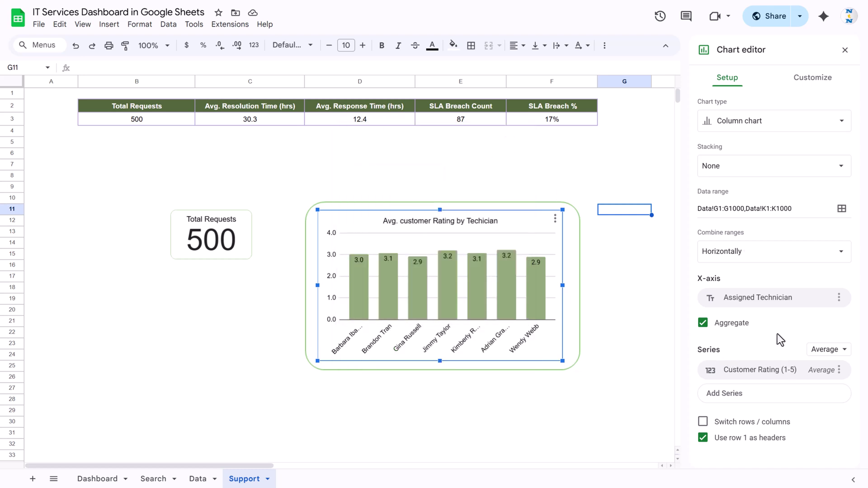
{"action": "left_click", "coordinate": [824, 372]}
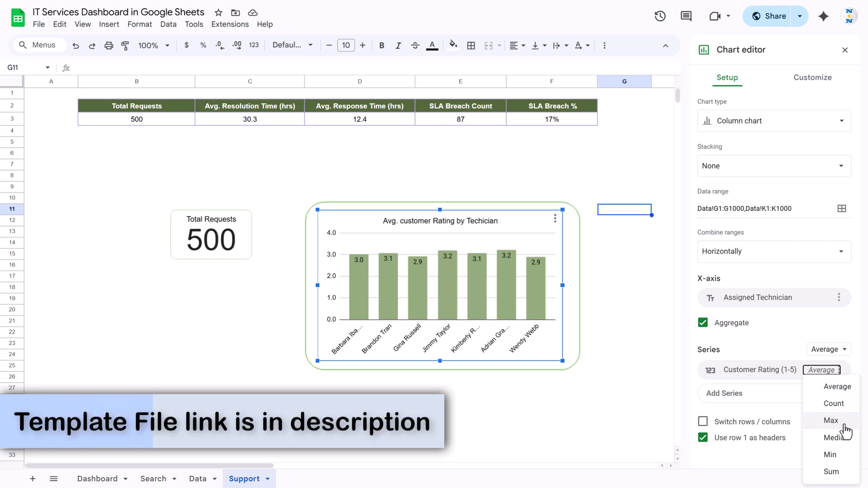
{"action": "left_click", "coordinate": [767, 346]}
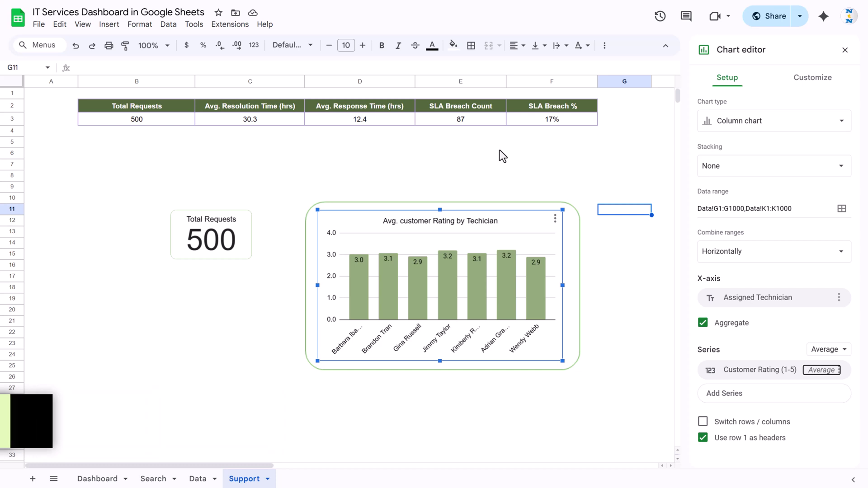
{"action": "left_click", "coordinate": [460, 142]}
On the Search sheet, examine the Total Record formula in D3 and the Select Column dropdown.
{"action": "left_click", "coordinate": [98, 479]}
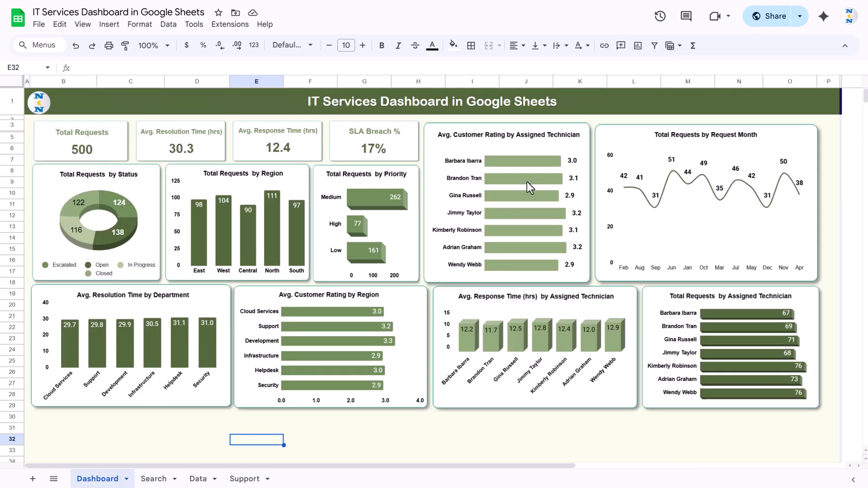
{"action": "left_click", "coordinate": [165, 478]}
{"action": "left_click", "coordinate": [209, 159]}
{"action": "left_click", "coordinate": [156, 128]}
{"action": "left_click", "coordinate": [202, 131]}
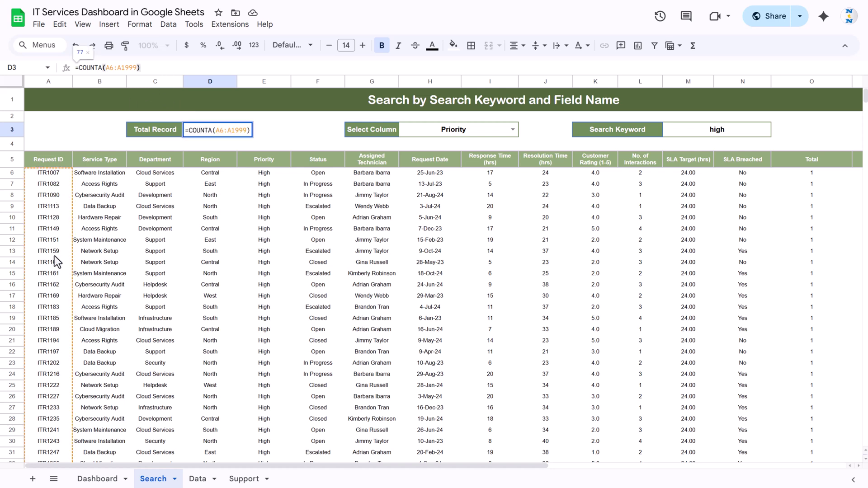
{"action": "key", "text": "Escape"}
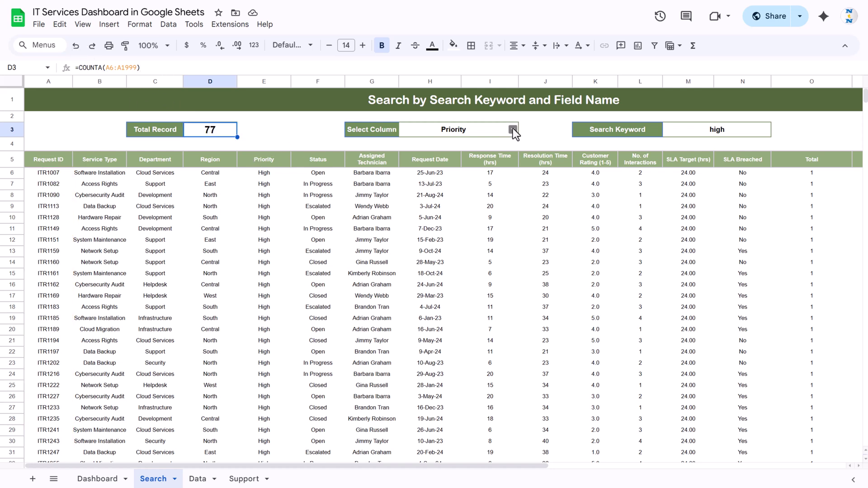
{"action": "left_click", "coordinate": [512, 130]}
{"action": "key", "text": "Escape"}
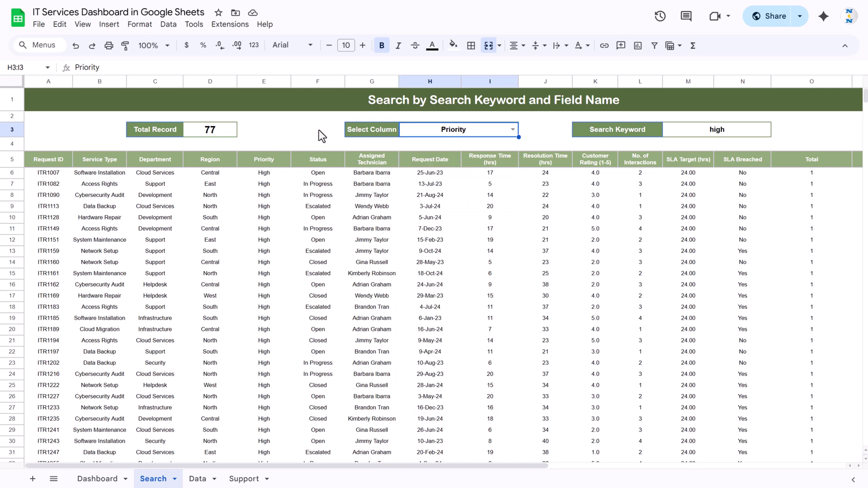
Add a dropdown to cell F3 on the Search sheet, using Dropdown (from a range) with the header row Search!A5:Q5.
{"action": "left_click", "coordinate": [310, 131]}
{"action": "right_click", "coordinate": [308, 130]}
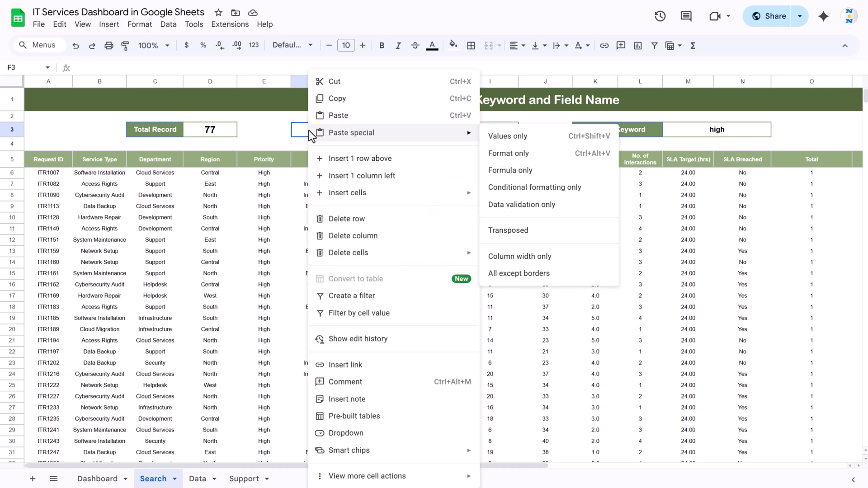
{"action": "left_click", "coordinate": [357, 434]}
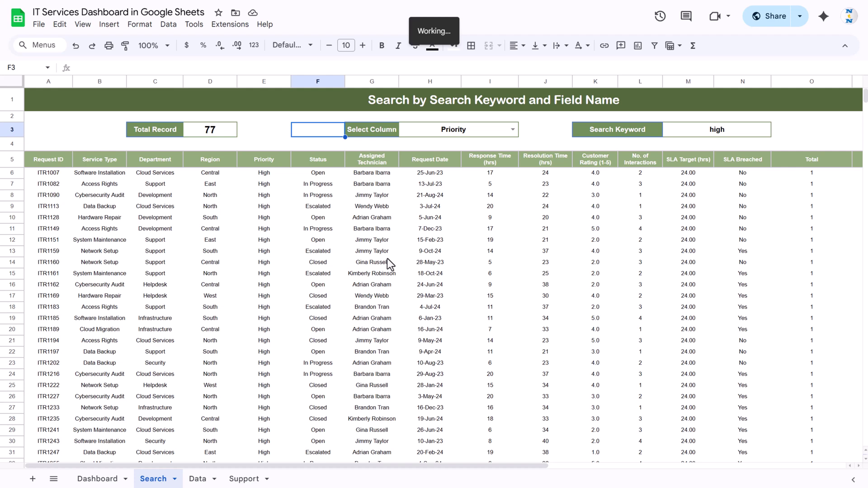
{"action": "left_click", "coordinate": [840, 145]}
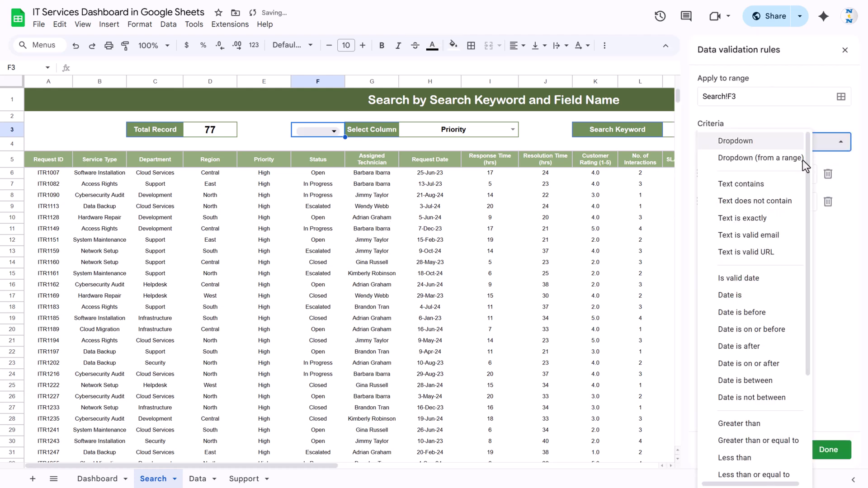
{"action": "left_click", "coordinate": [779, 160]}
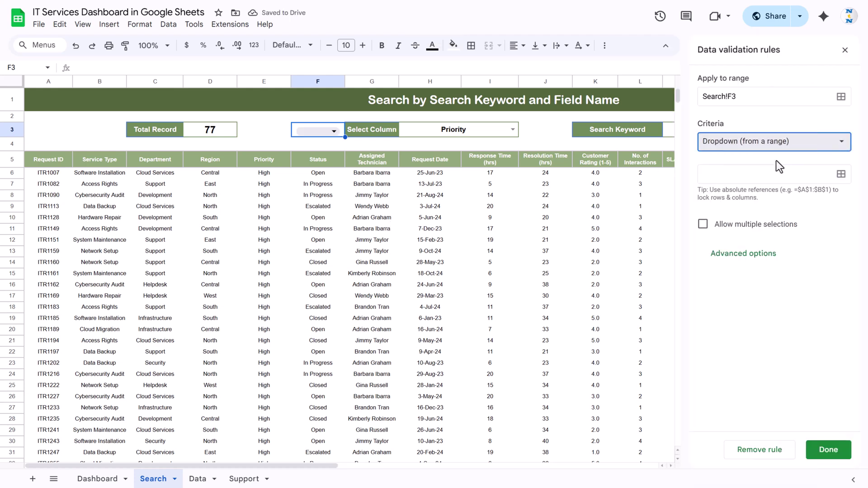
{"action": "left_click", "coordinate": [840, 175]}
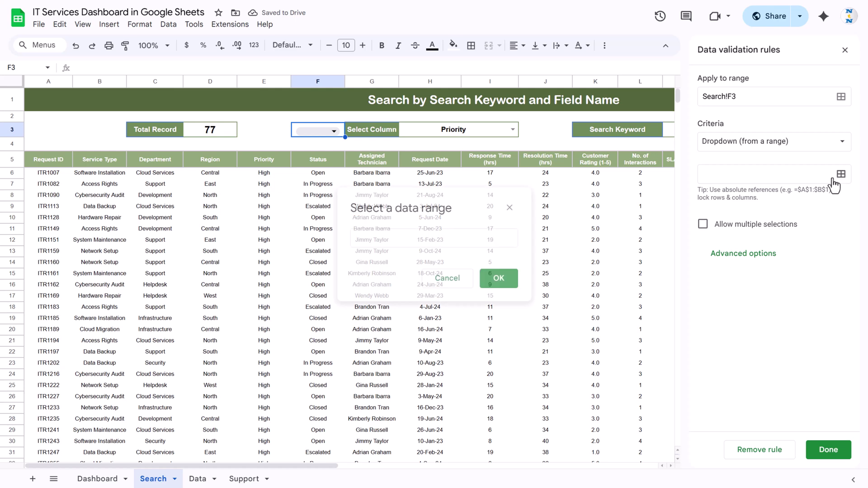
{"action": "left_click", "coordinate": [56, 159]}
{"action": "key", "text": "ctrl+shift+Right"}
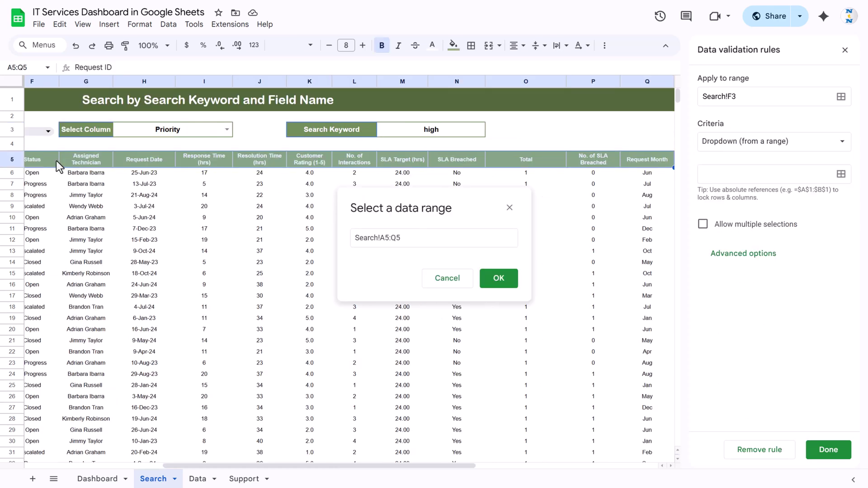
{"action": "left_click", "coordinate": [503, 280]}
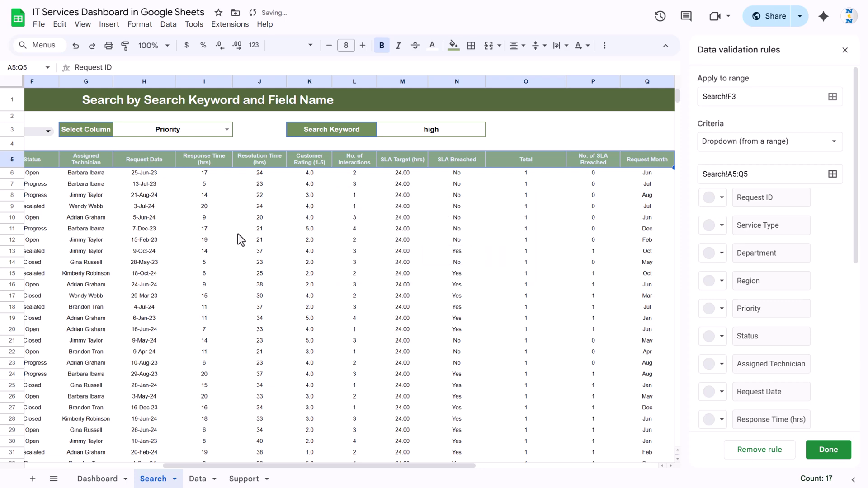
Examine the options offered by the new dropdown in F3.
{"action": "left_click", "coordinate": [144, 195]}
{"action": "scroll", "coordinate": [157, 199], "scroll_direction": "left", "scroll_amount": 3}
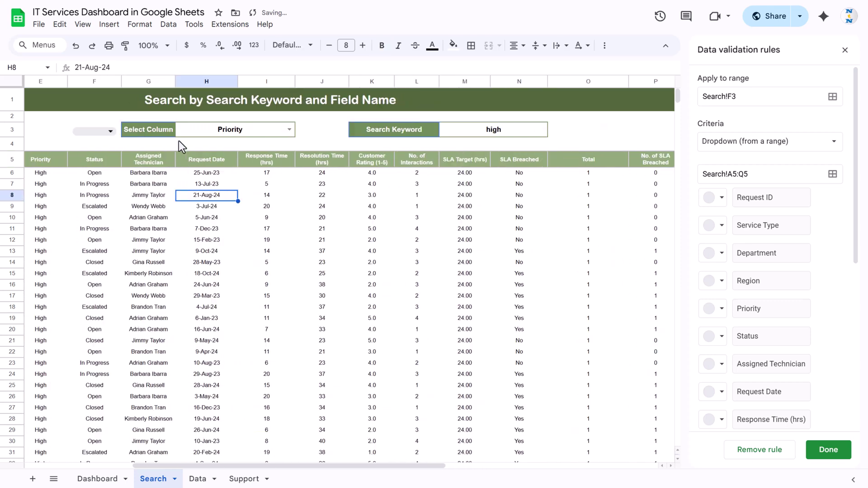
{"action": "left_click", "coordinate": [175, 133]}
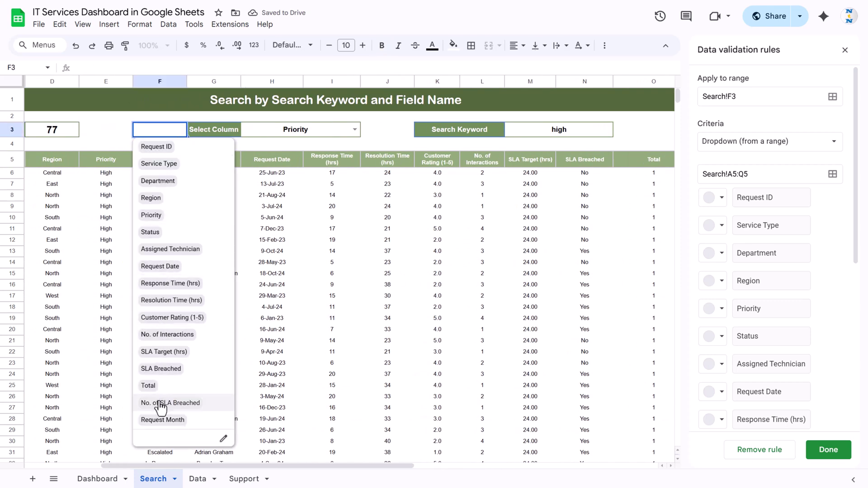
{"action": "key", "text": "Escape"}
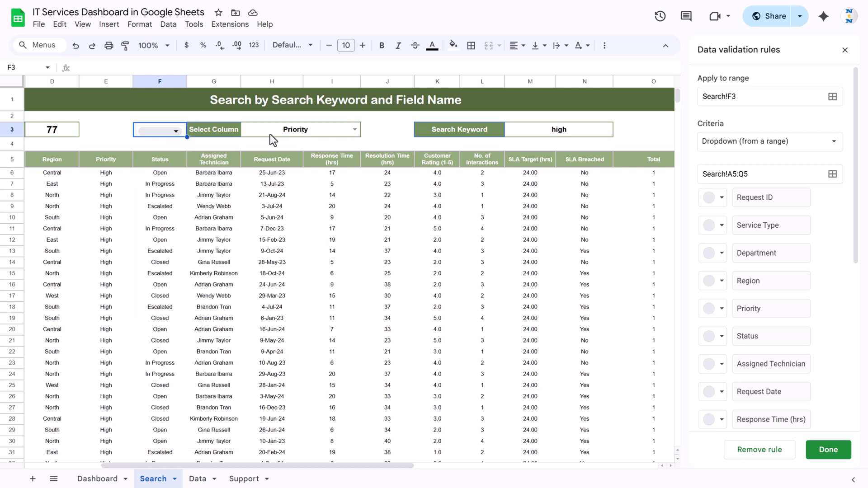
Set the display style of the F3 dropdown to Arrow in its advanced options and check its list.
{"action": "left_click_drag", "start_coordinate": [858, 219], "coordinate": [824, 346]}
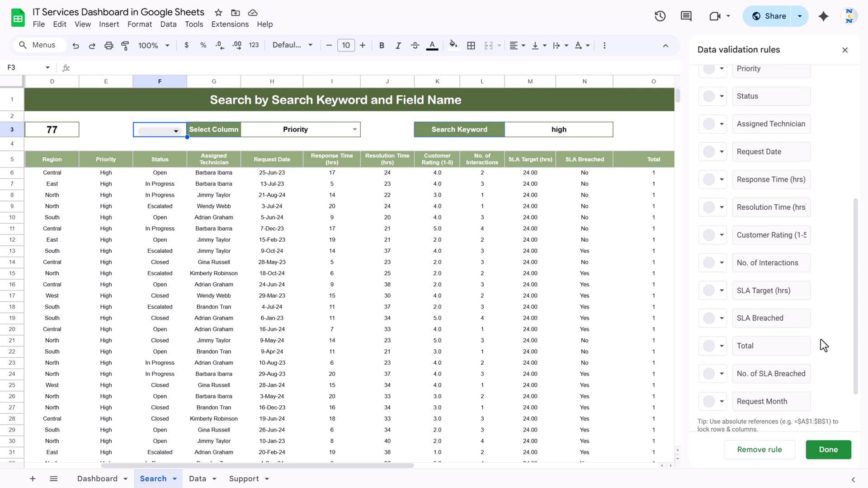
{"action": "scroll", "coordinate": [769, 389], "scroll_direction": "down", "scroll_amount": 2}
{"action": "left_click", "coordinate": [724, 428]}
{"action": "scroll", "coordinate": [764, 375], "scroll_direction": "down", "scroll_amount": 5}
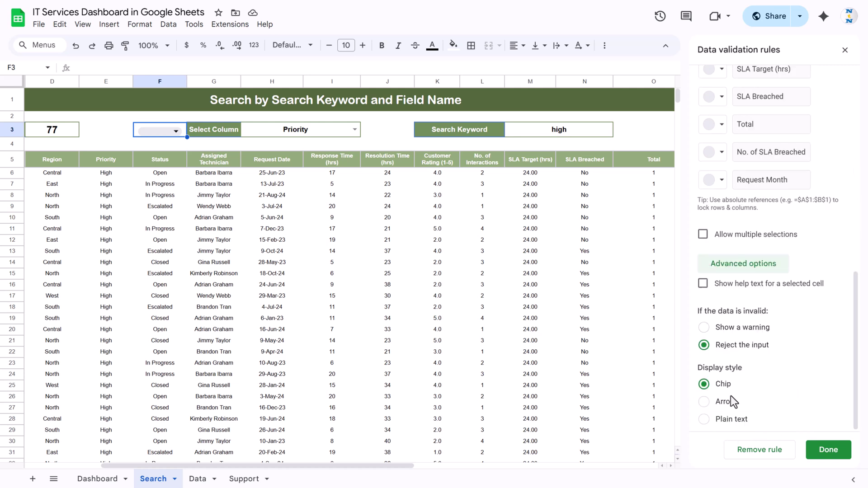
{"action": "left_click", "coordinate": [704, 402]}
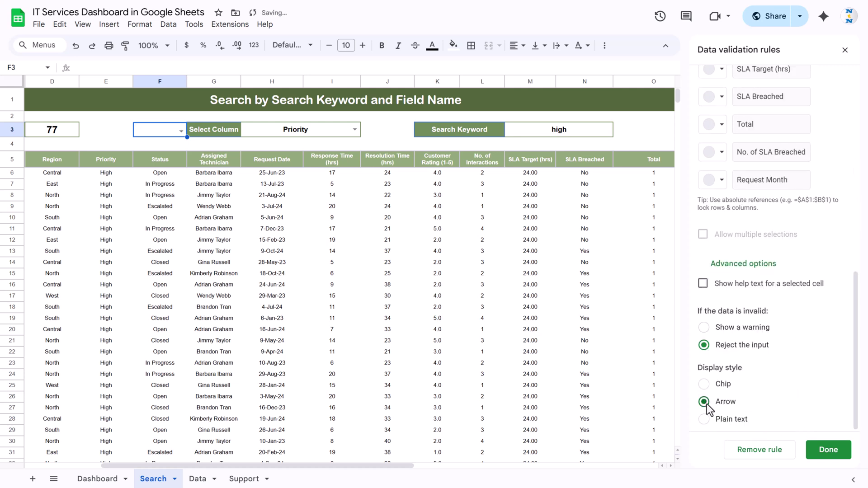
{"action": "left_click", "coordinate": [182, 144]}
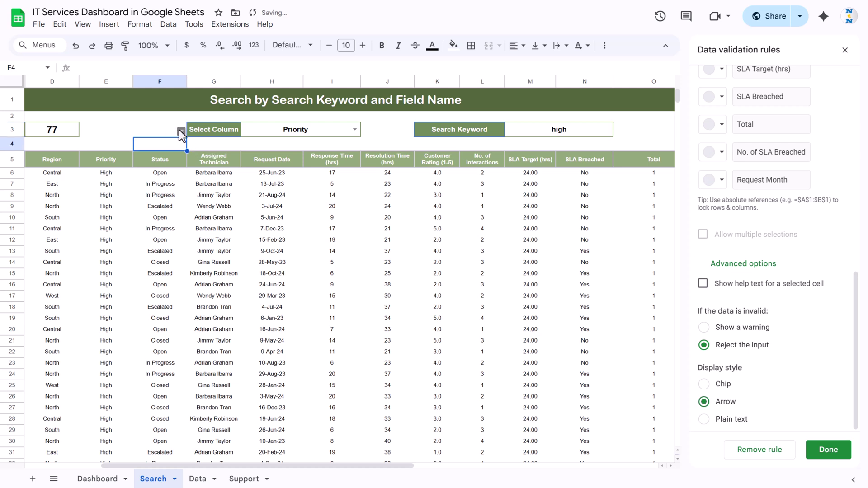
{"action": "left_click", "coordinate": [181, 131]}
{"action": "key", "text": "Escape"}
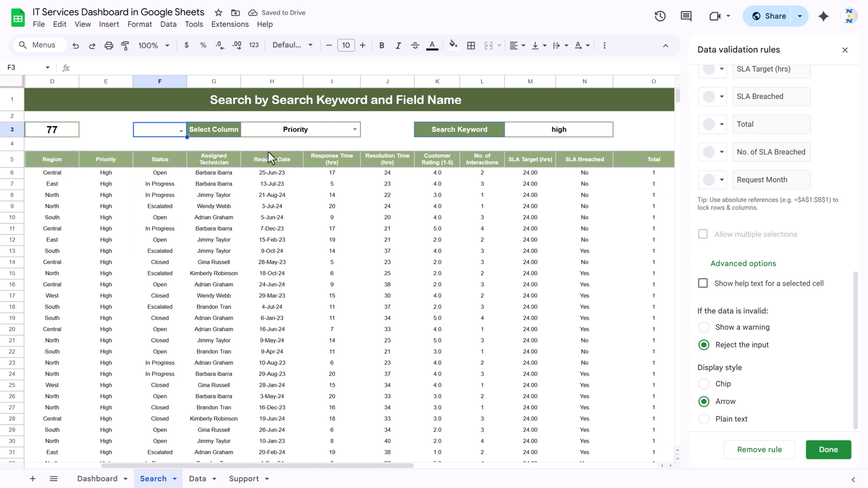
Examine the existing Select Column dropdown and the Search Keyword input cell on the Search sheet.
{"action": "left_click", "coordinate": [354, 130]}
{"action": "left_click", "coordinate": [490, 134]}
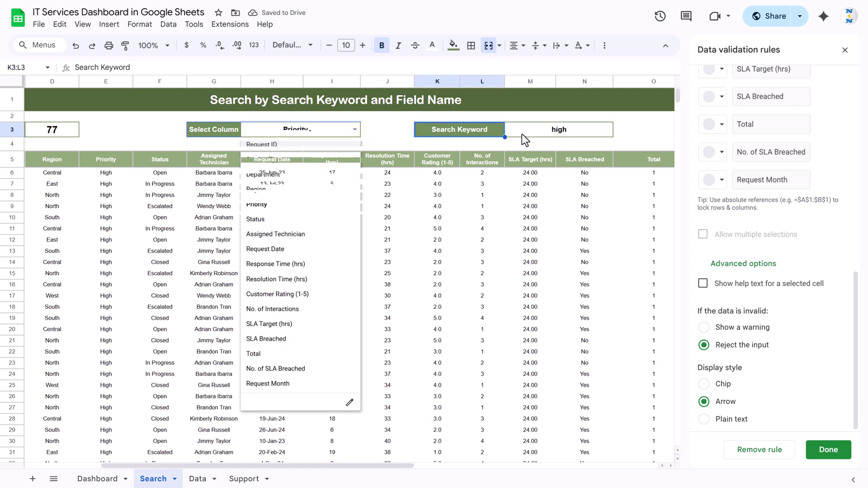
{"action": "left_click", "coordinate": [555, 131]}
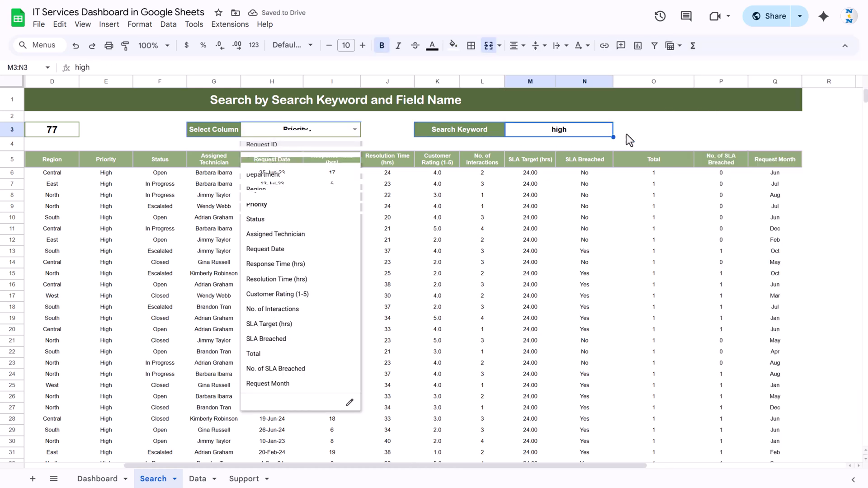
{"action": "scroll", "coordinate": [333, 141], "scroll_direction": "left", "scroll_amount": 1}
{"action": "scroll", "coordinate": [407, 130], "scroll_direction": "left", "scroll_amount": 5}
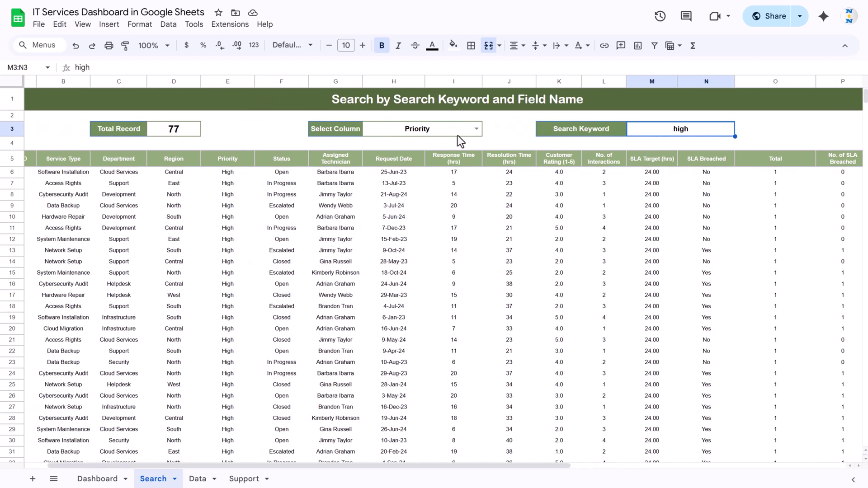
Search the records with Select Column set to Department and the keyword cloud, and check the Department results.
{"action": "left_click", "coordinate": [512, 129]}
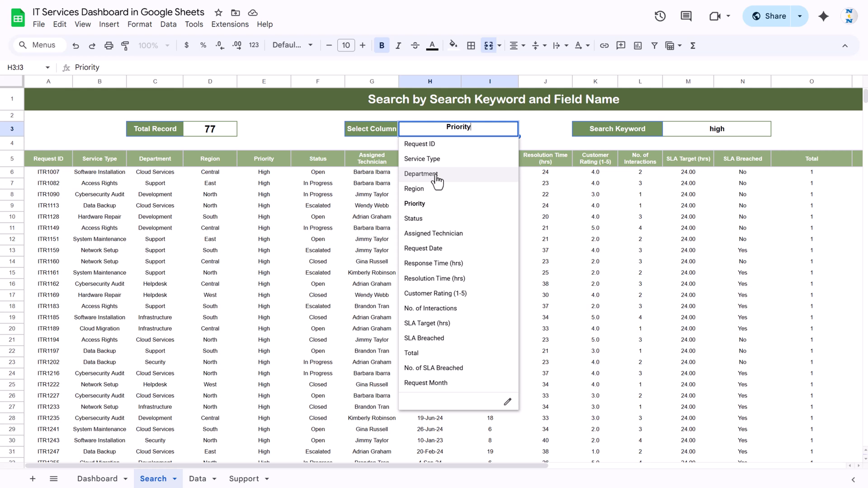
{"action": "left_click", "coordinate": [485, 173]}
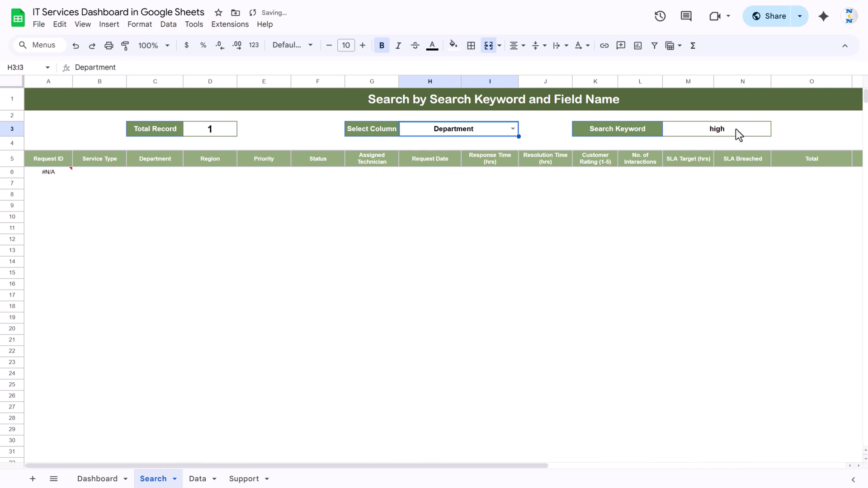
{"action": "left_click", "coordinate": [752, 133]}
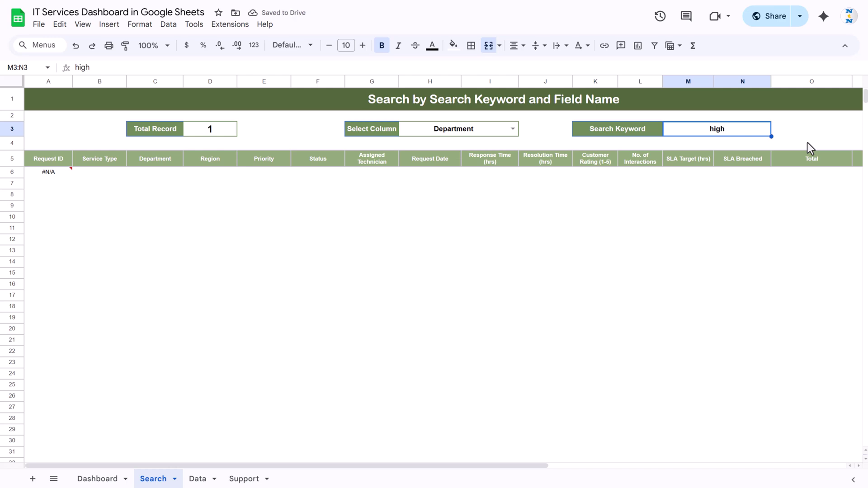
{"action": "type", "text": "clou"}
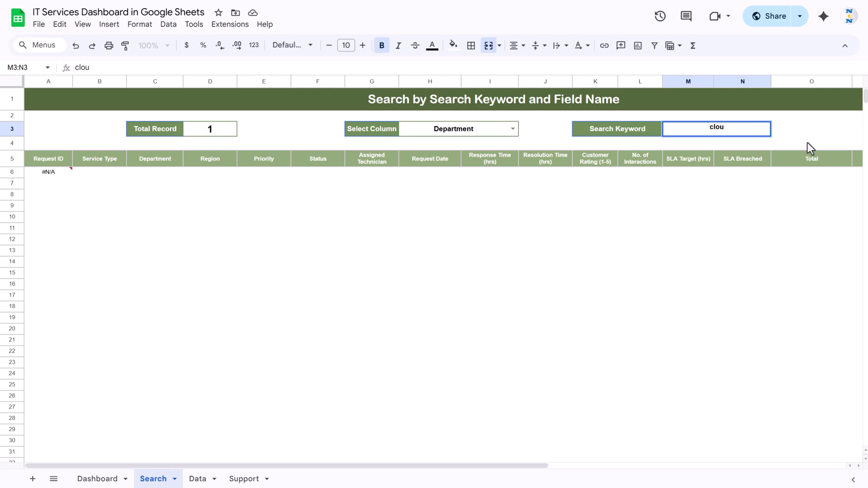
{"action": "type", "text": "d"}
{"action": "key", "text": "Return"}
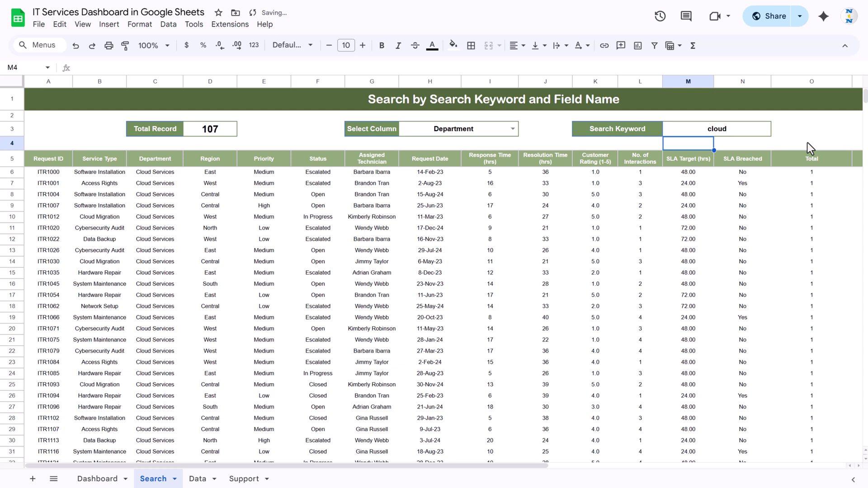
{"action": "left_click_drag", "start_coordinate": [154, 178], "coordinate": [162, 419]}
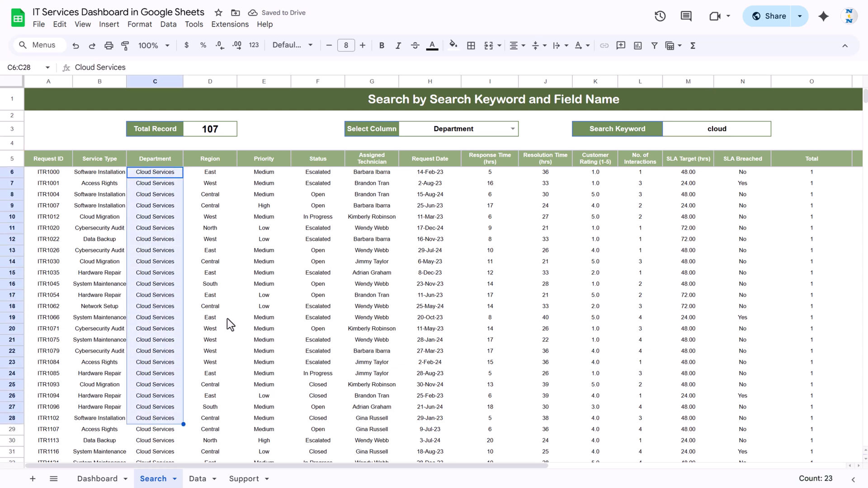
{"action": "left_click", "coordinate": [270, 161]}
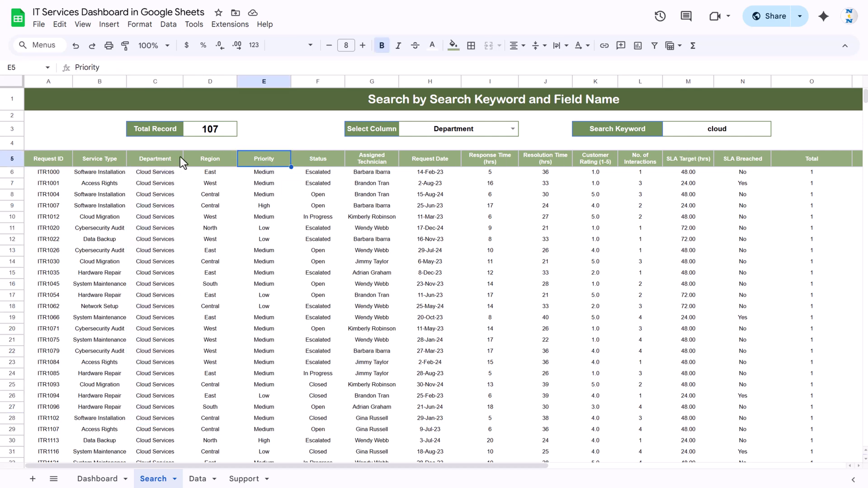
Clear the existing FILTER formula from cell A6 on the Search sheet.
{"action": "key", "text": "Home"}
{"action": "key", "text": "Down"}
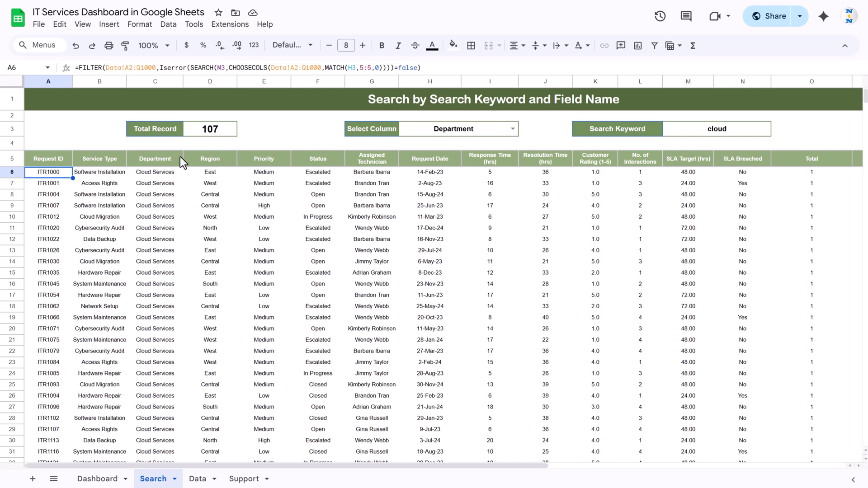
{"action": "key", "text": "Delete"}
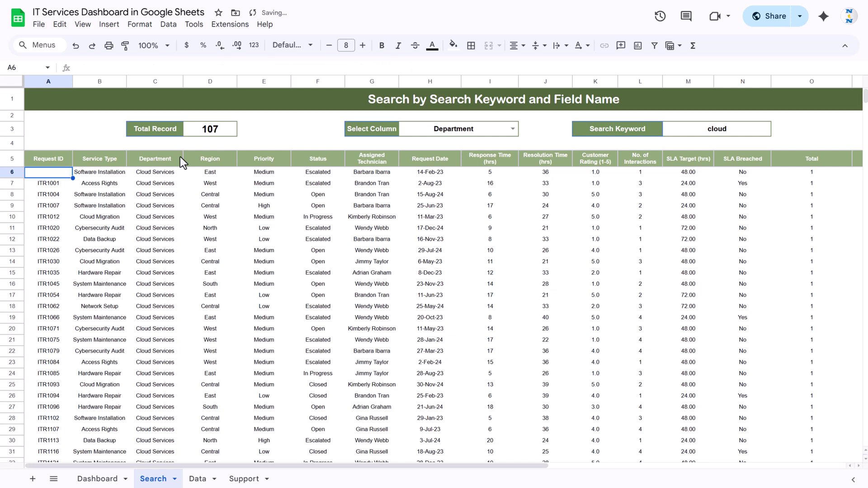
Set Select Column to SLA Breached and the Search Keyword to Yes.
{"action": "left_click", "coordinate": [513, 129]}
{"action": "left_click", "coordinate": [442, 339]}
{"action": "left_click", "coordinate": [763, 132]}
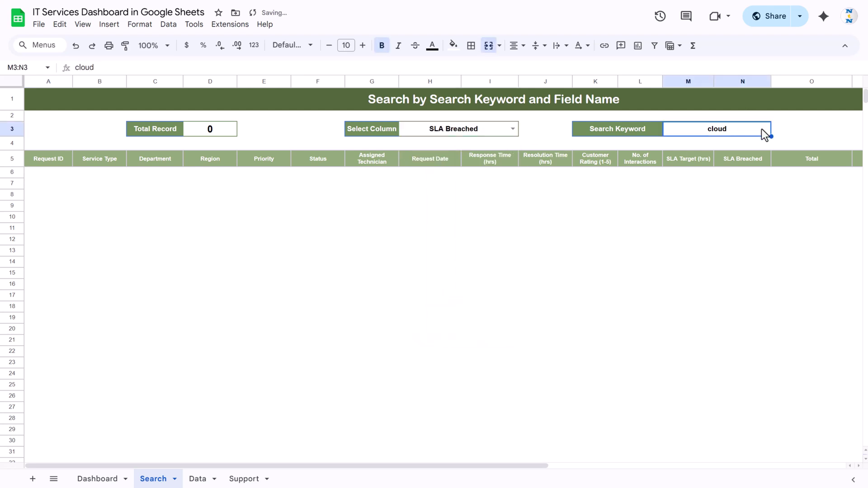
{"action": "key", "text": "Delete"}
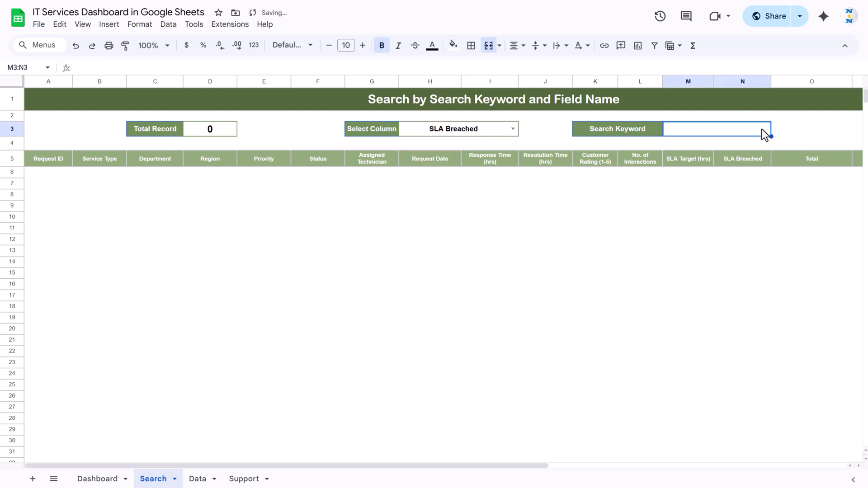
{"action": "type", "text": "Tes"}
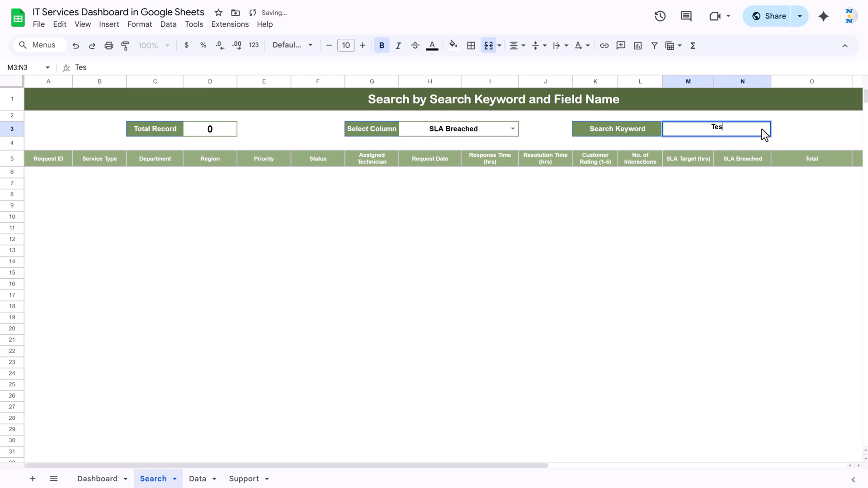
{"action": "key", "text": "Escape"}
{"action": "type", "text": "Yes"}
{"action": "key", "text": "Return"}
Start a FILTER formula in cell A6 with the range Data!A2:Q1000 and check which argument comes after it.
{"action": "left_click", "coordinate": [59, 174]}
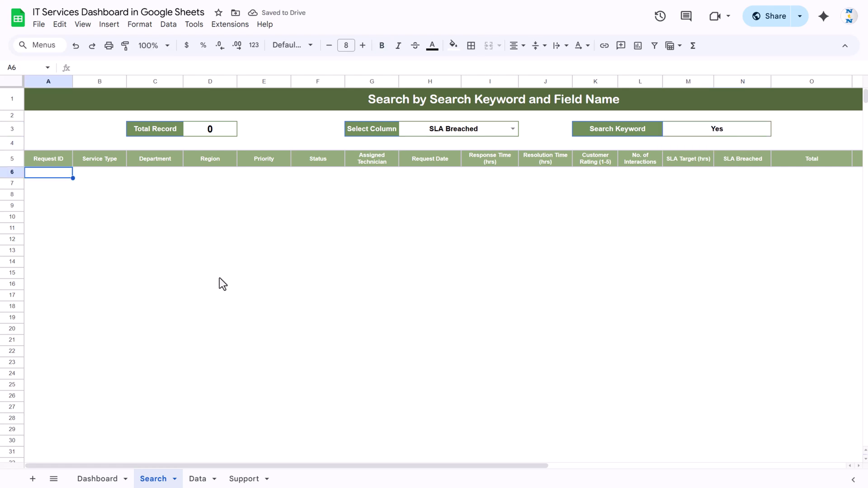
{"action": "type", "text": "=FILTER("}
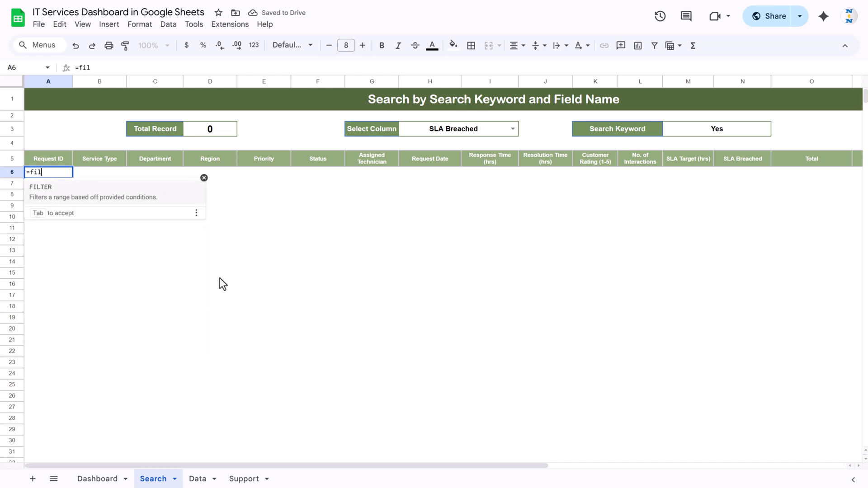
{"action": "left_click", "coordinate": [195, 479]}
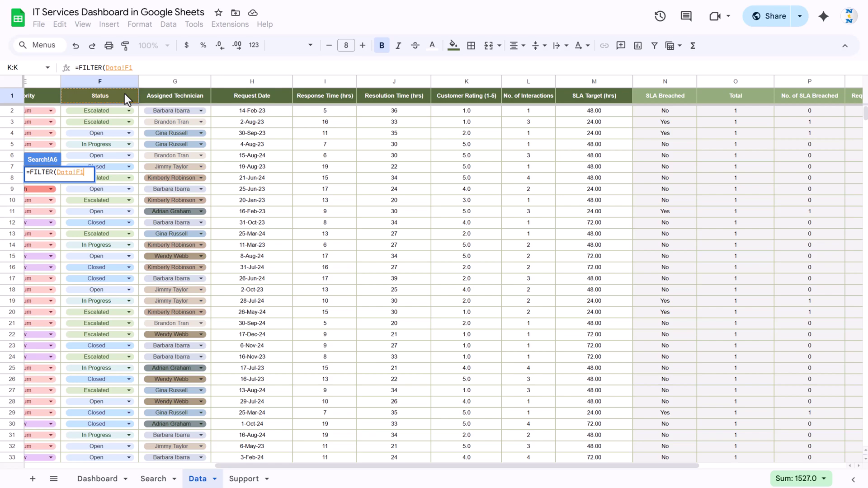
{"action": "key", "text": "ctrl+shift+Right"}
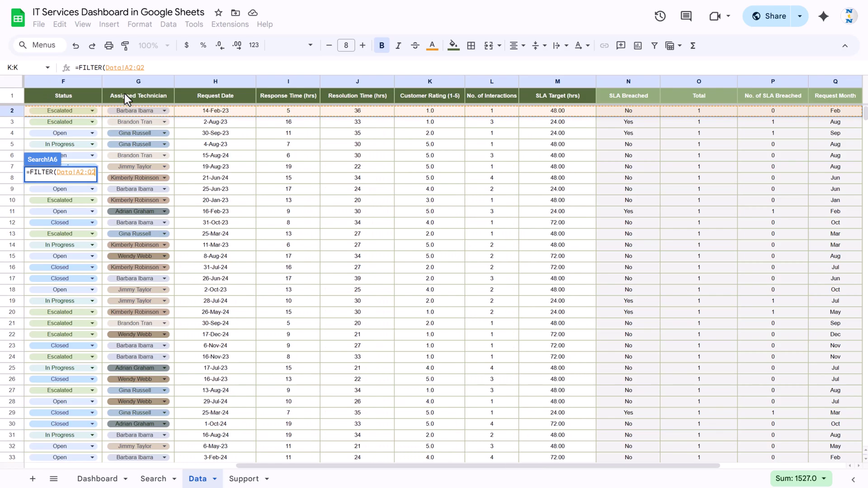
{"action": "key", "text": "ctrl+shift+Down"}
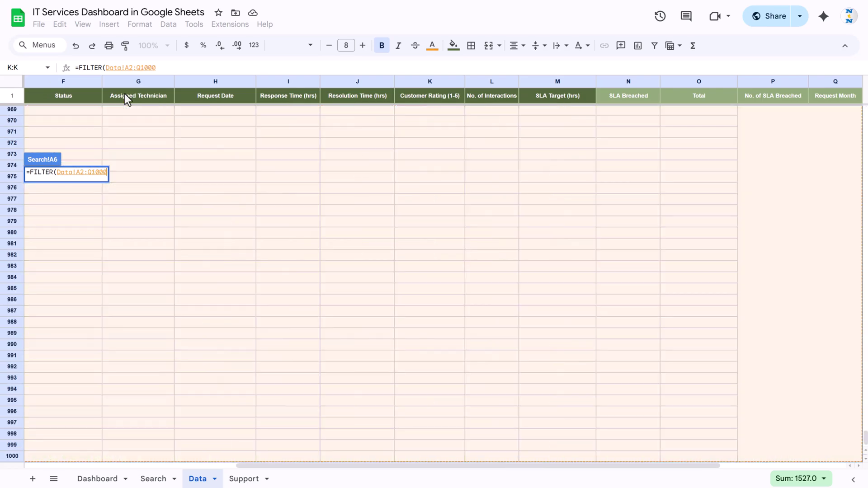
{"action": "left_click", "coordinate": [172, 67]}
{"action": "type", "text": ","}
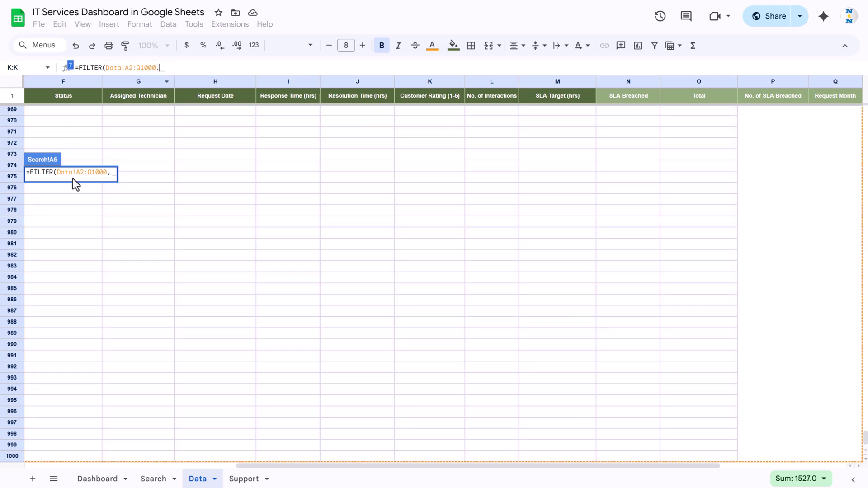
{"action": "left_click", "coordinate": [70, 65]}
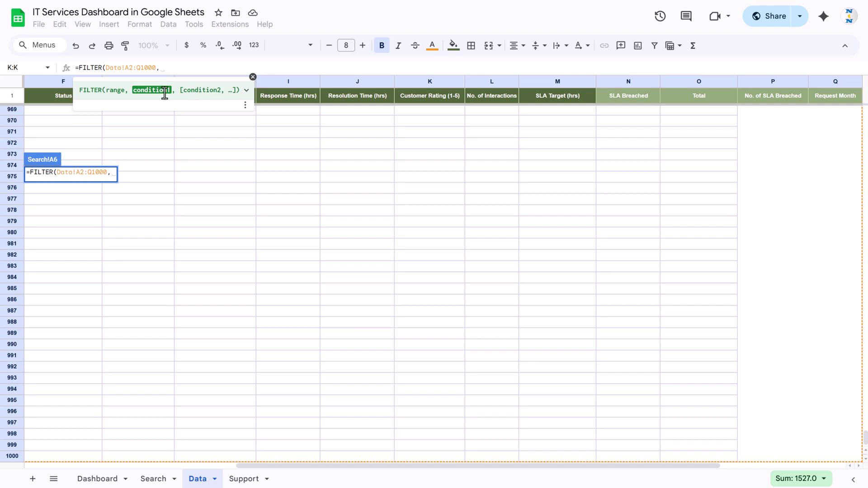
{"action": "left_click", "coordinate": [252, 77]}
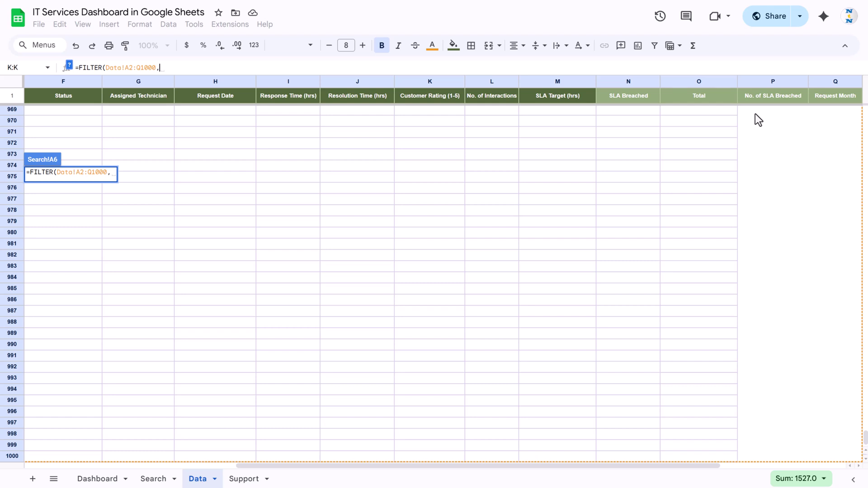
Complete the FILTER formula with the condition Data!N2:N1000="yes" on the SLA Breached column.
{"action": "left_click", "coordinate": [632, 111]}
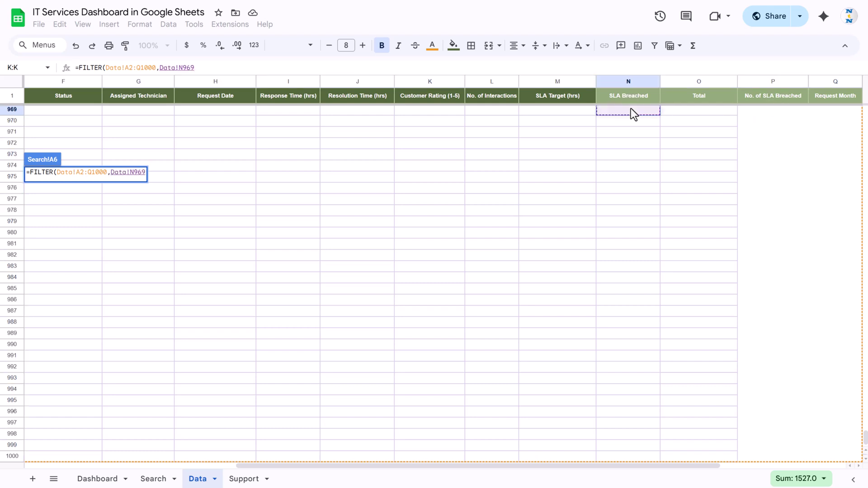
{"action": "scroll", "coordinate": [669, 154], "scroll_direction": "up", "scroll_amount": 20}
{"action": "left_click", "coordinate": [631, 110]}
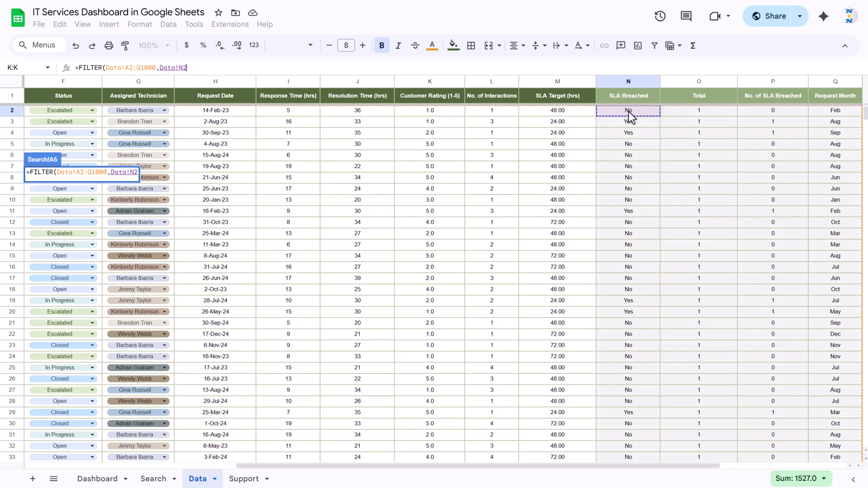
{"action": "left_click_drag", "start_coordinate": [640, 109], "coordinate": [626, 423]}
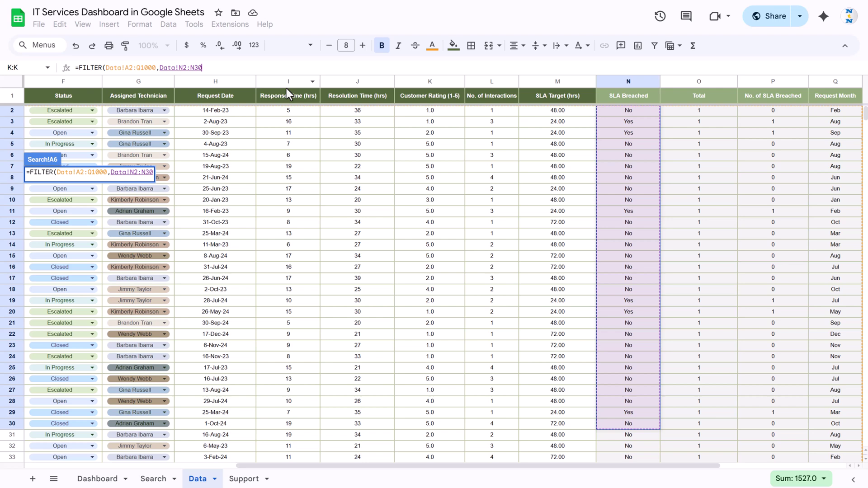
{"action": "key", "text": "BackSpace"}
{"action": "key", "text": "BackSpace"}
{"action": "type", "text": "1000"}
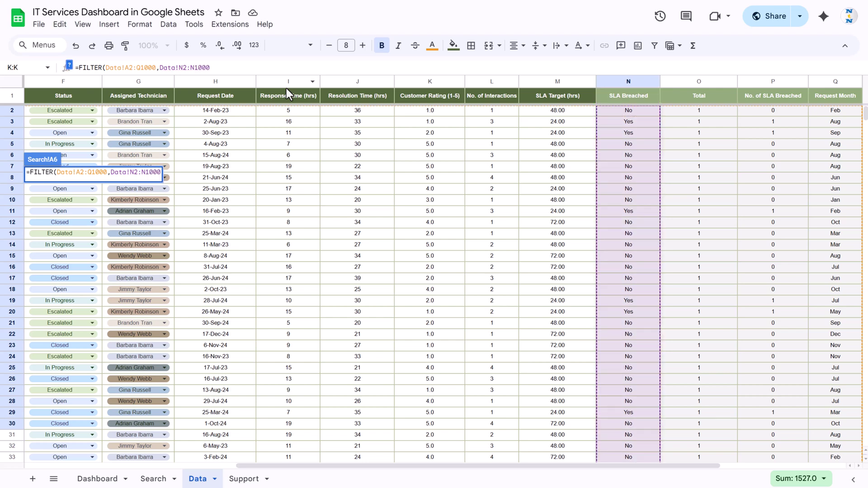
{"action": "type", "text": "="}
{"action": "type", "text": "\"yes"}
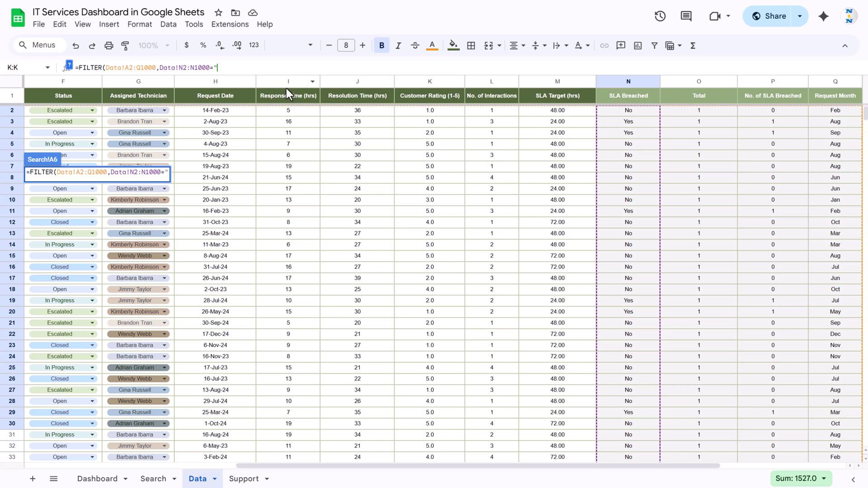
{"action": "type", "text": "\")"}
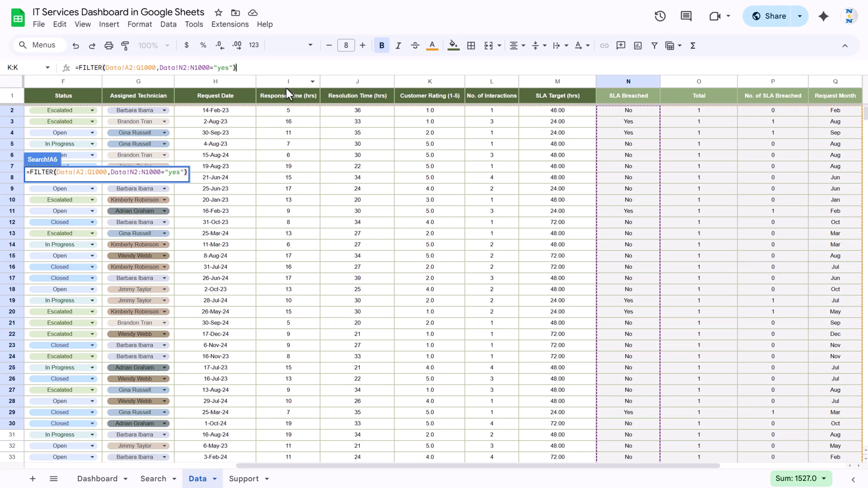
{"action": "key", "text": "Return"}
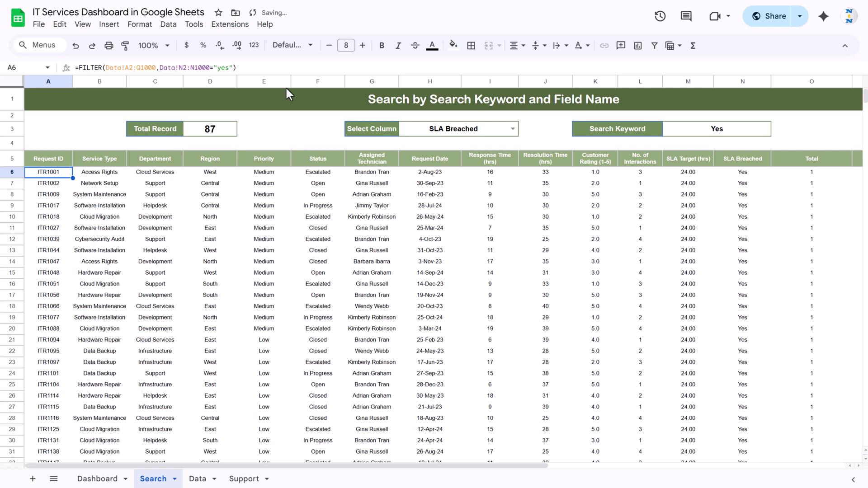
Replace the fixed "yes" criterion in the A6 FILTER formula with a reference to the keyword cell M3.
{"action": "double_click", "coordinate": [221, 68]}
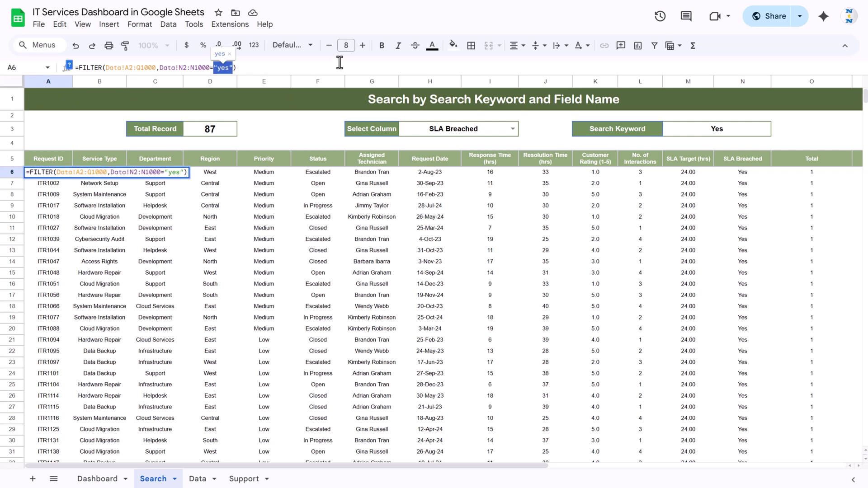
{"action": "key", "text": "BackSpace"}
{"action": "left_click", "coordinate": [726, 129]}
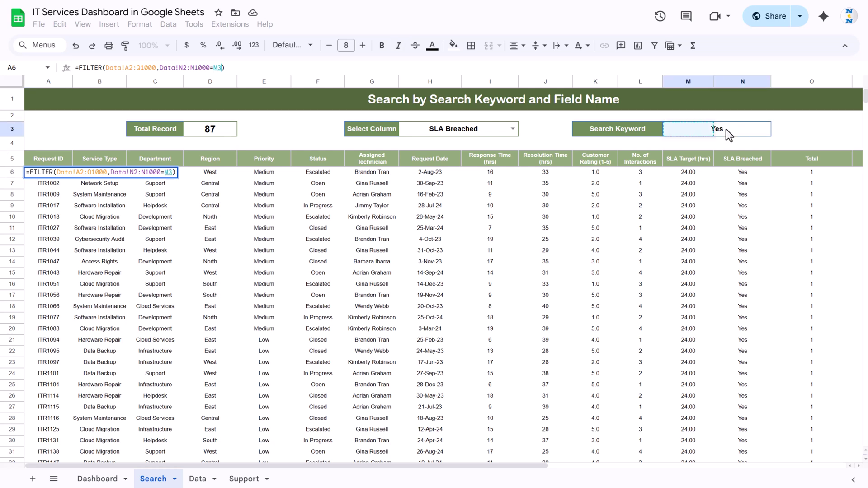
{"action": "key", "text": "Return"}
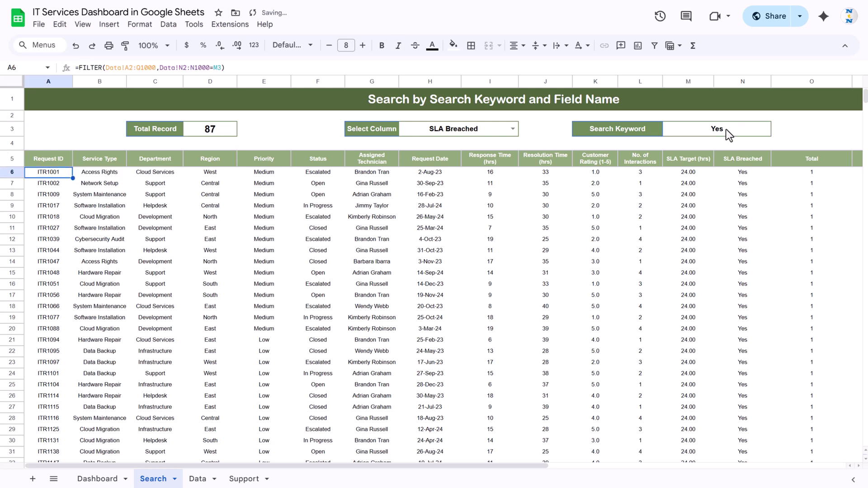
Test the keyword-linked filter by setting the Search Keyword to No, and to the partial keyword Y.
{"action": "left_click", "coordinate": [688, 128]}
{"action": "type", "text": "No"}
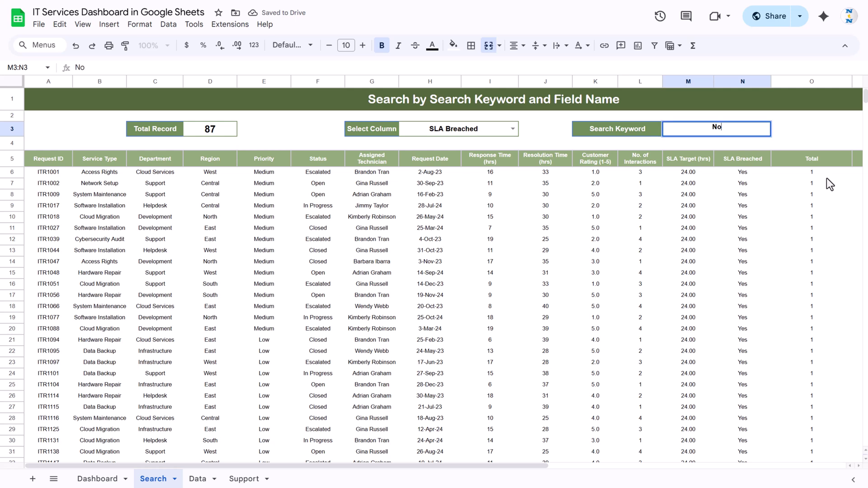
{"action": "key", "text": "Return"}
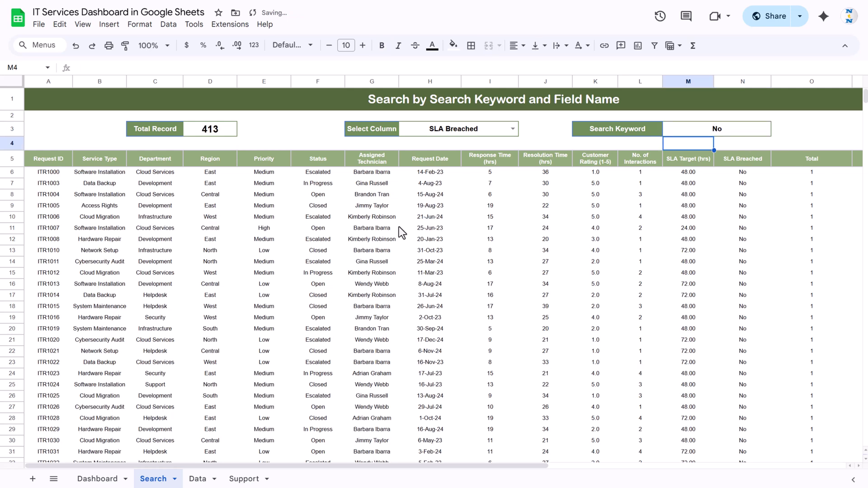
{"action": "left_click", "coordinate": [747, 129]}
{"action": "type", "text": "Y"}
{"action": "key", "text": "Return"}
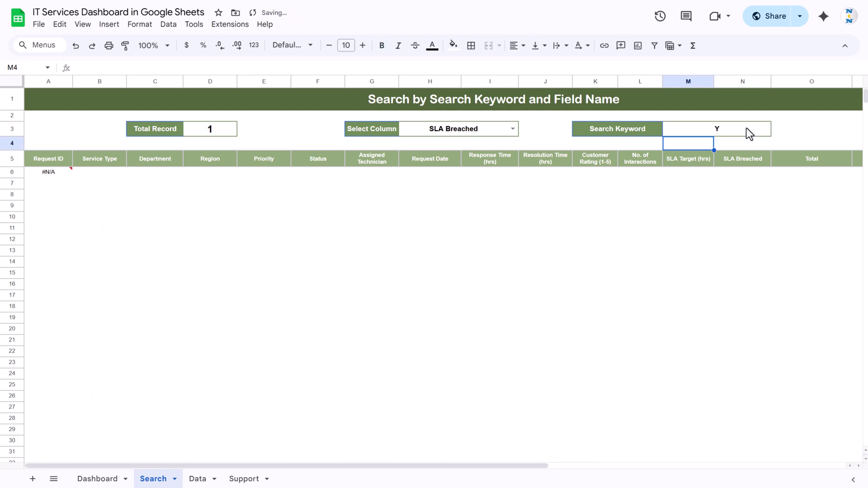
Review the criteria range and the keyword cell reference in cell A6's FILTER condition.
{"action": "left_click", "coordinate": [56, 175]}
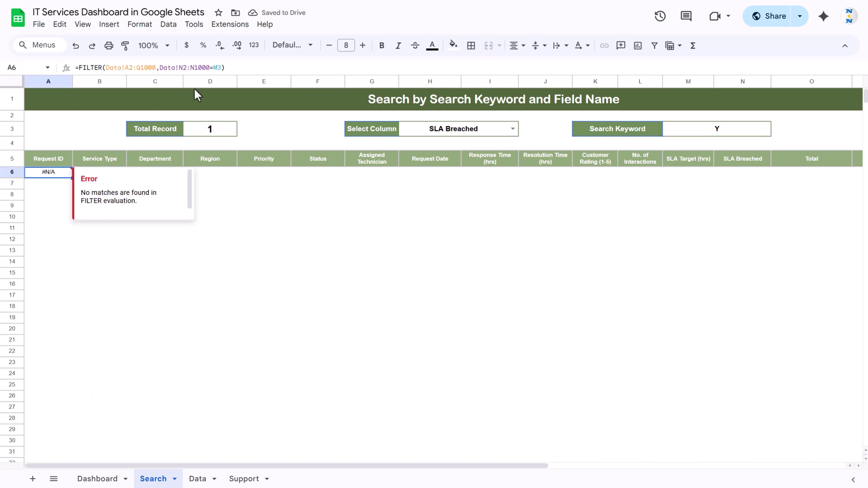
{"action": "double_click", "coordinate": [210, 68]}
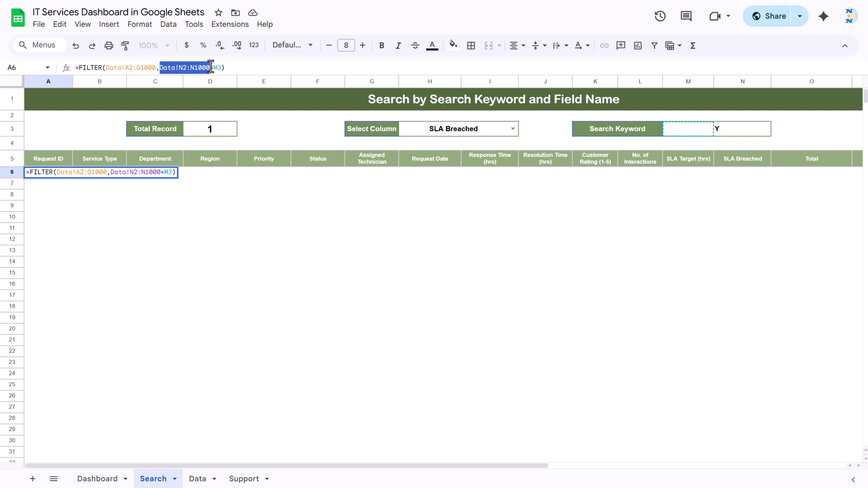
{"action": "double_click", "coordinate": [218, 68]}
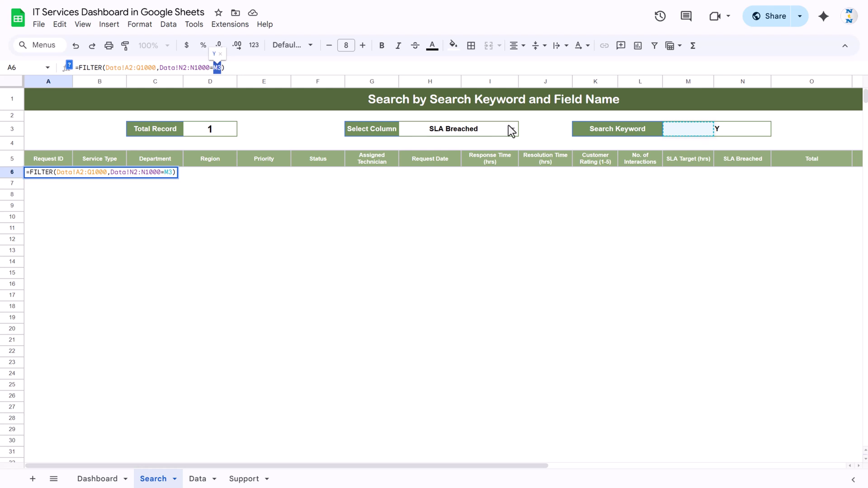
{"action": "key", "text": "Escape"}
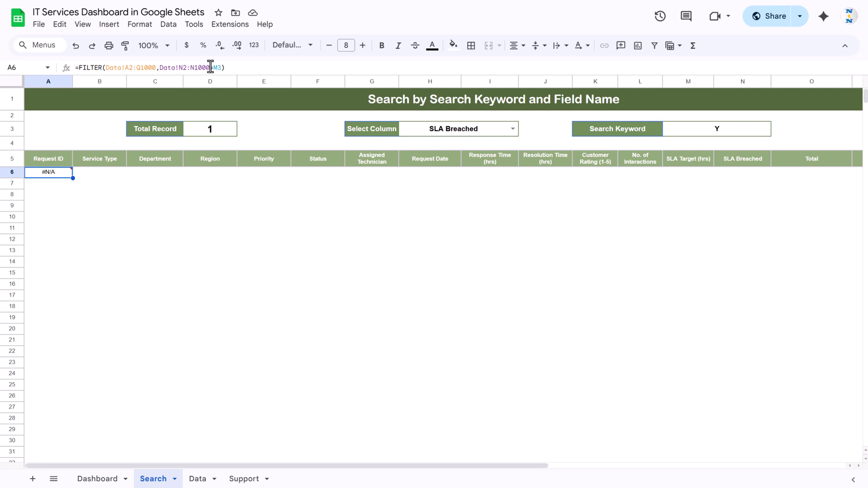
Wrap Data!N2:N1000 in a Search function in A6's FILTER condition and remove the =M3 comparison.
{"action": "left_click", "coordinate": [159, 68]}
{"action": "type", "text": "Search("}
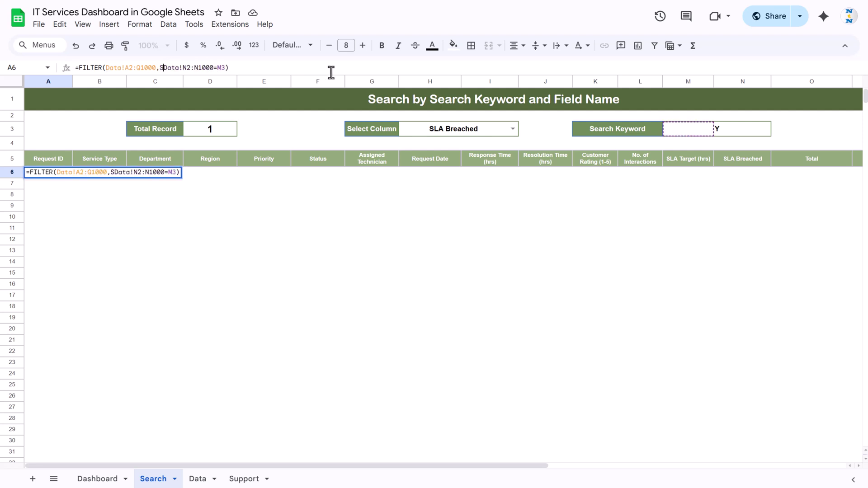
{"action": "key", "text": "Return"}
{"action": "left_click", "coordinate": [63, 176]}
{"action": "left_click", "coordinate": [213, 67]}
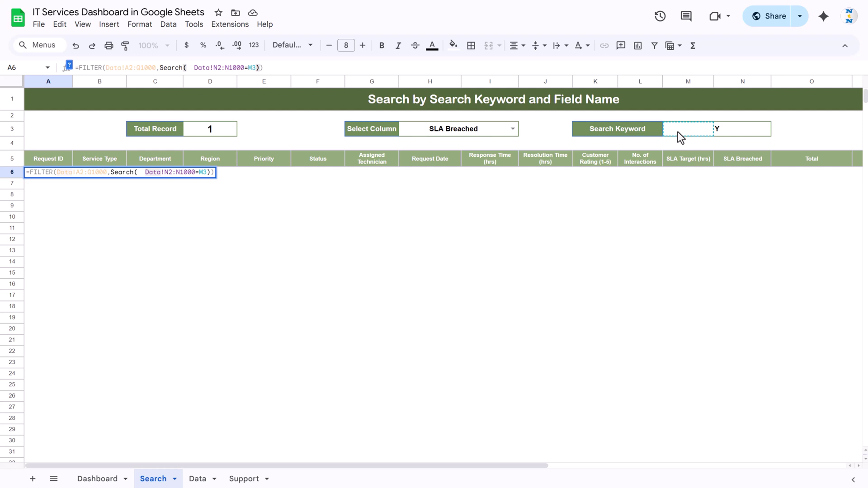
{"action": "left_click", "coordinate": [261, 68]}
{"action": "key", "text": "BackSpace"}
{"action": "key", "text": "BackSpace"}
{"action": "key", "text": "BackSpace"}
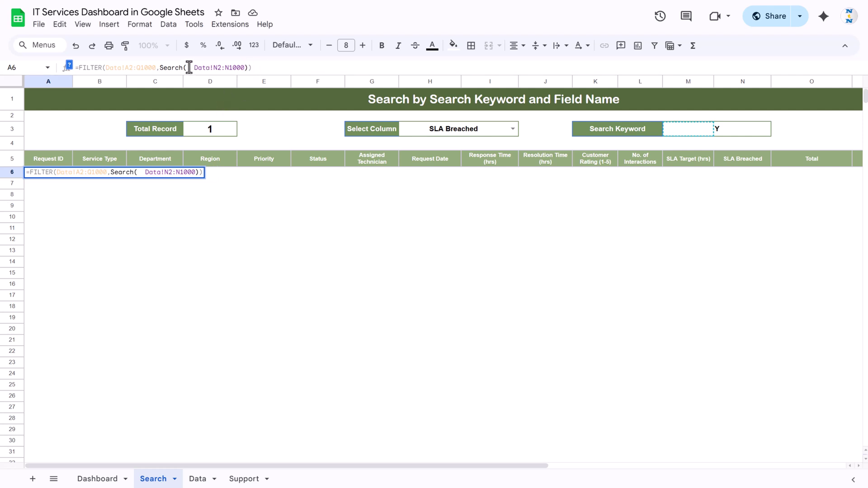
Make keyword cell M3 the Search function's first argument, giving Search(M3,Data!N2:N1000), and apply the A6 formula.
{"action": "left_click", "coordinate": [676, 127]}
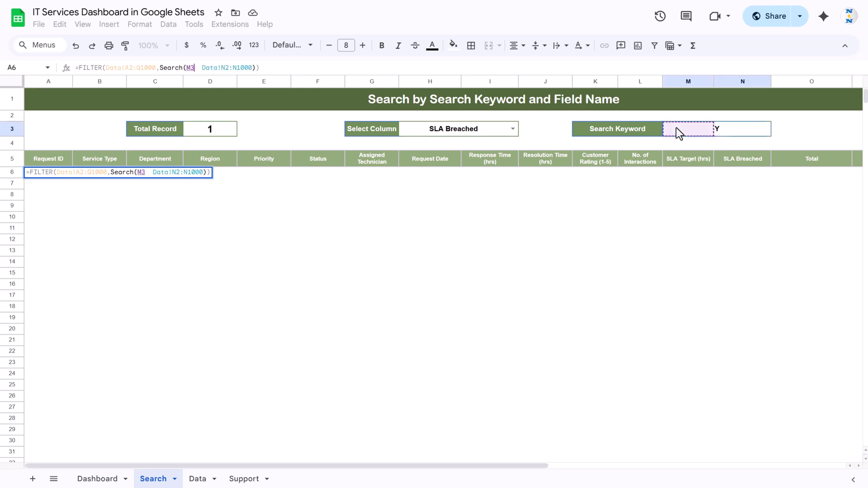
{"action": "type", "text": ","}
{"action": "key", "text": "Delete"}
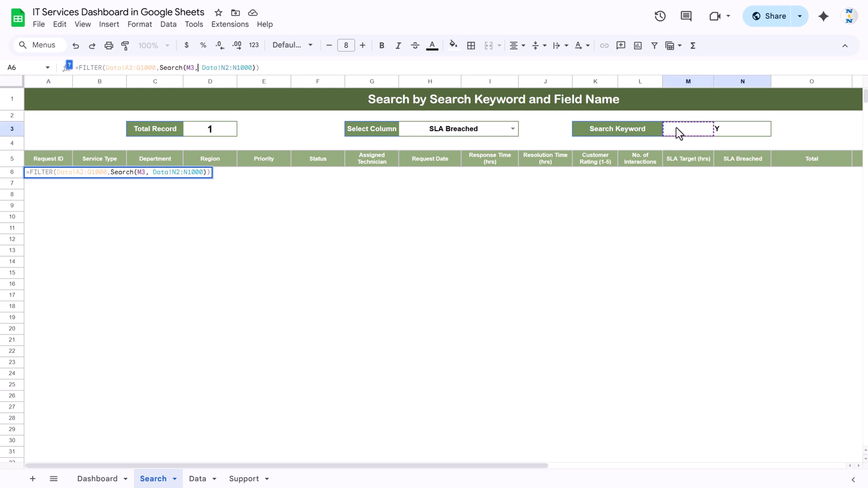
{"action": "key", "text": "Delete"}
{"action": "left_click", "coordinate": [265, 67]}
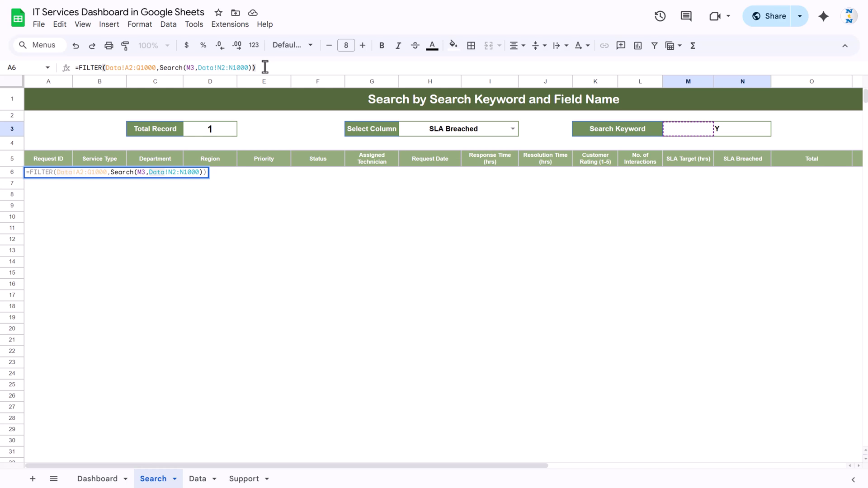
{"action": "key", "text": "Return"}
Wrap the Search function in Iserror and add the =False comparison in the A6 formula.
{"action": "left_click", "coordinate": [159, 67]}
{"action": "type", "text": "Iserror("}
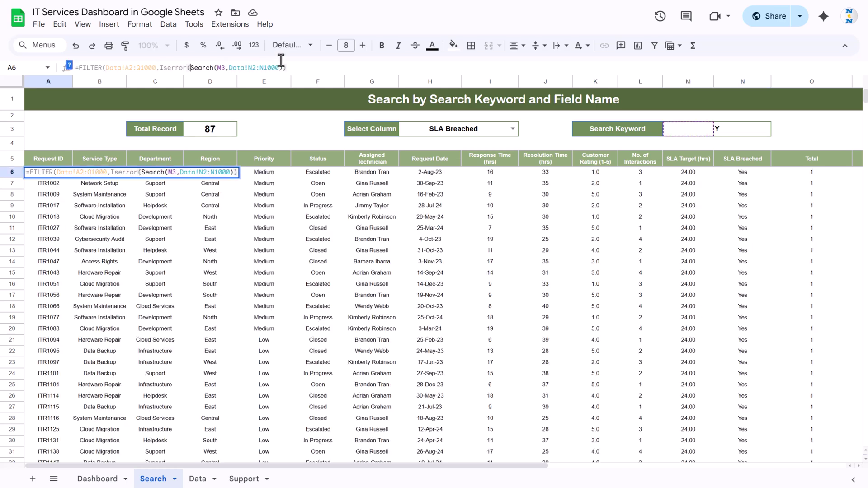
{"action": "left_click", "coordinate": [282, 67]}
{"action": "type", "text": ")"}
{"action": "key", "text": "Left"}
{"action": "type", "text": "=False"}
{"action": "key", "text": "Return"}
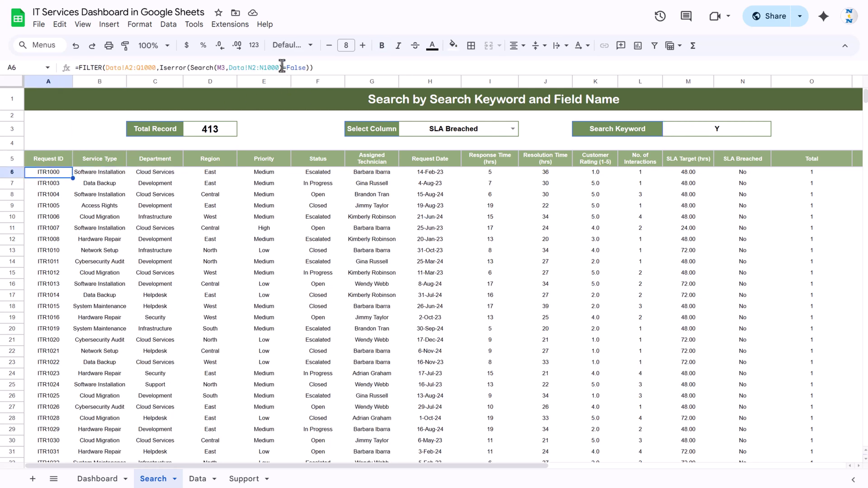
Correct the A6 parentheses so the condition reads Iserror(Search(M3,Data!N2:N1000))=False.
{"action": "left_click", "coordinate": [282, 67]}
{"action": "type", "text": ")"}
{"action": "left_click", "coordinate": [332, 67]}
{"action": "key", "text": "BackSpace"}
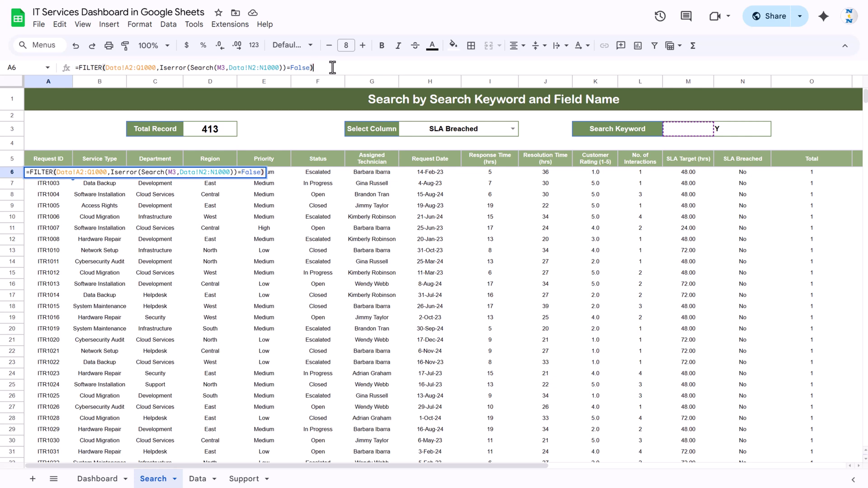
{"action": "key", "text": "Return"}
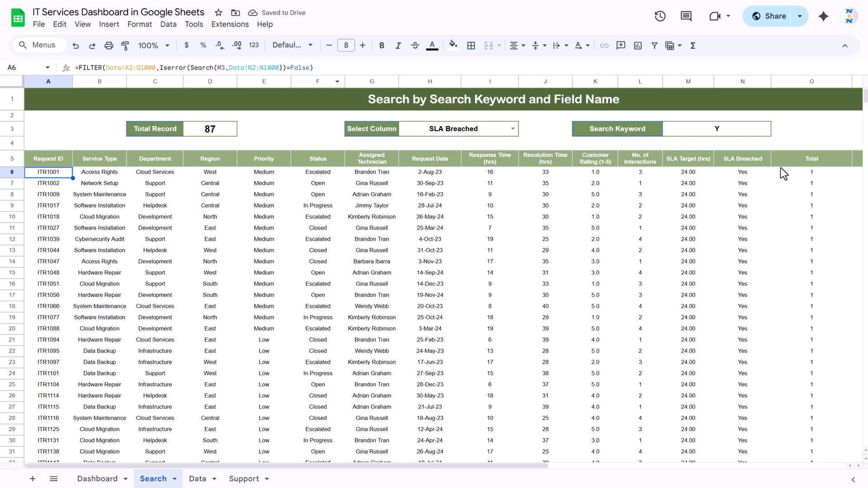
Check the filtered SLA Breached values and test the partial match with the Search Keyword N.
{"action": "left_click", "coordinate": [763, 174]}
{"action": "left_click_drag", "start_coordinate": [745, 196], "coordinate": [733, 229]}
{"action": "left_click", "coordinate": [746, 128]}
{"action": "type", "text": "N"}
{"action": "key", "text": "Return"}
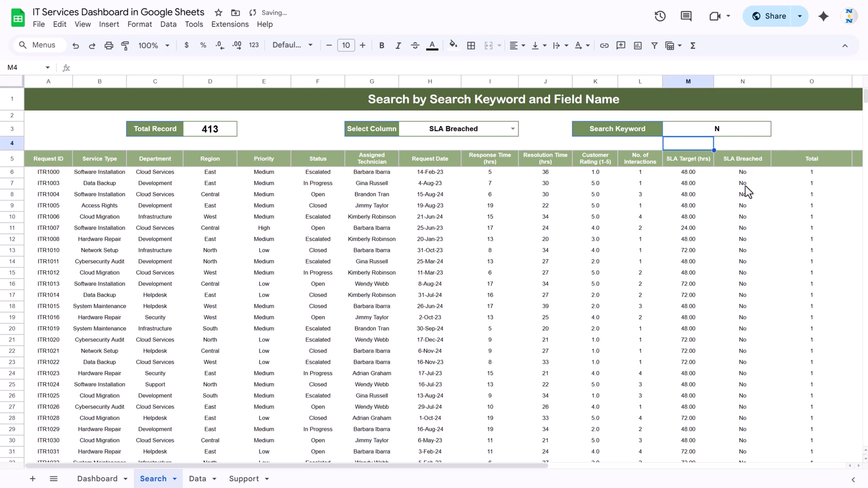
{"action": "left_click", "coordinate": [44, 161]}
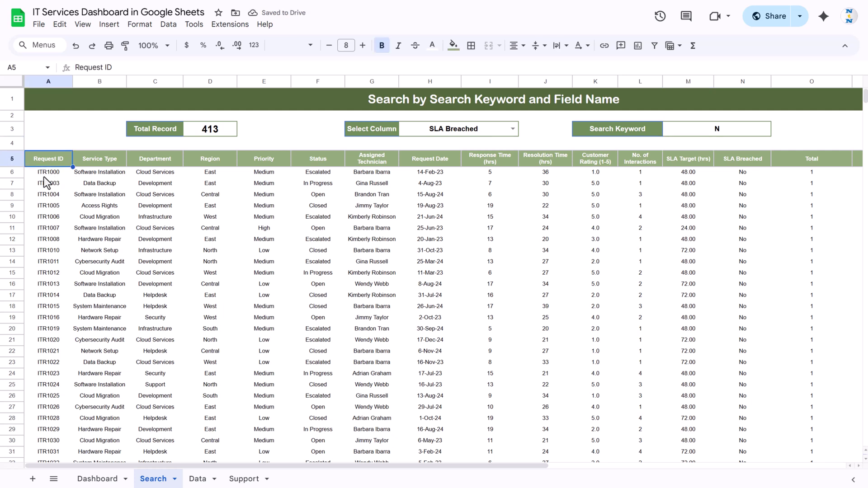
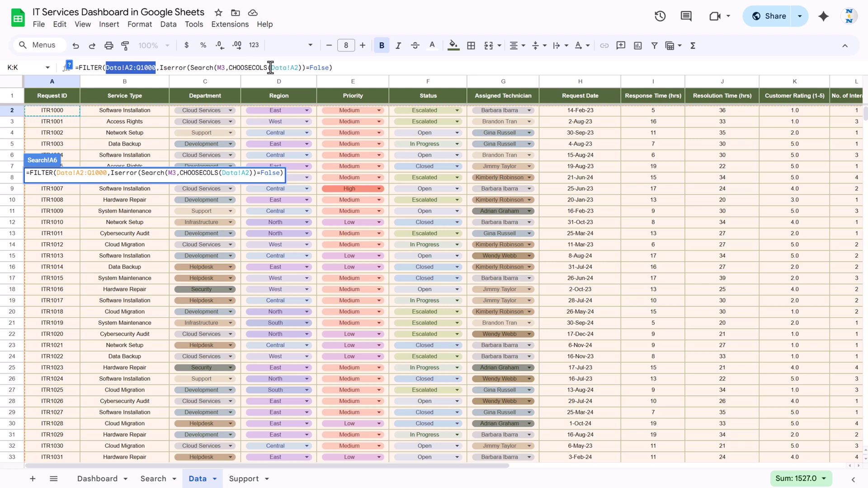
Complete the CHOOSECOLS function in the A6 formula with the range Data!A2:Q1000 and column number 3.
{"action": "left_click_drag", "start_coordinate": [271, 68], "coordinate": [299, 68]}
{"action": "key", "text": "ctrl+z"}
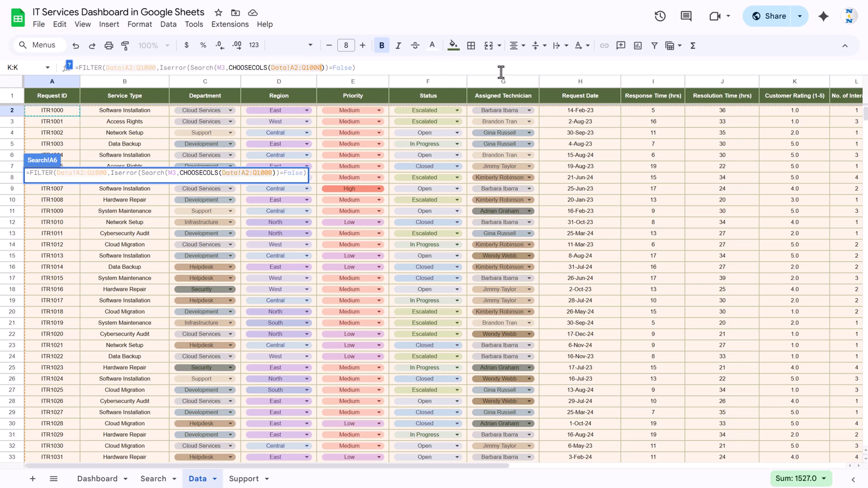
{"action": "type", "text": ","}
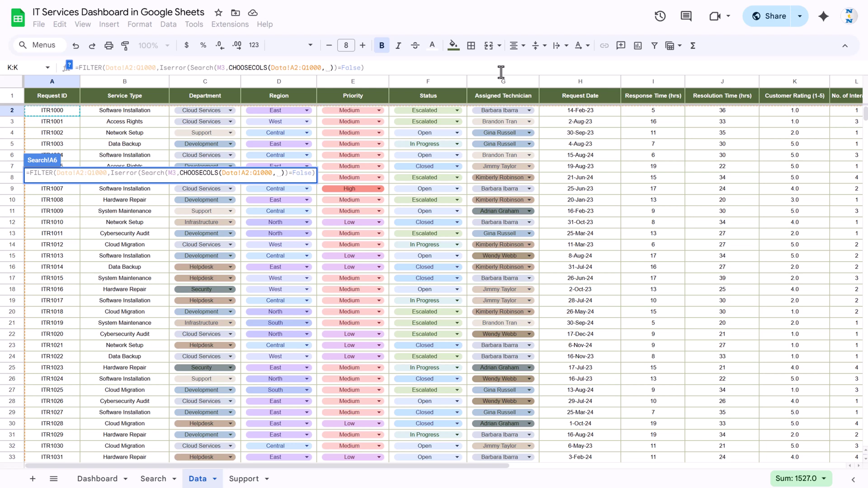
{"action": "type", "text": "3"}
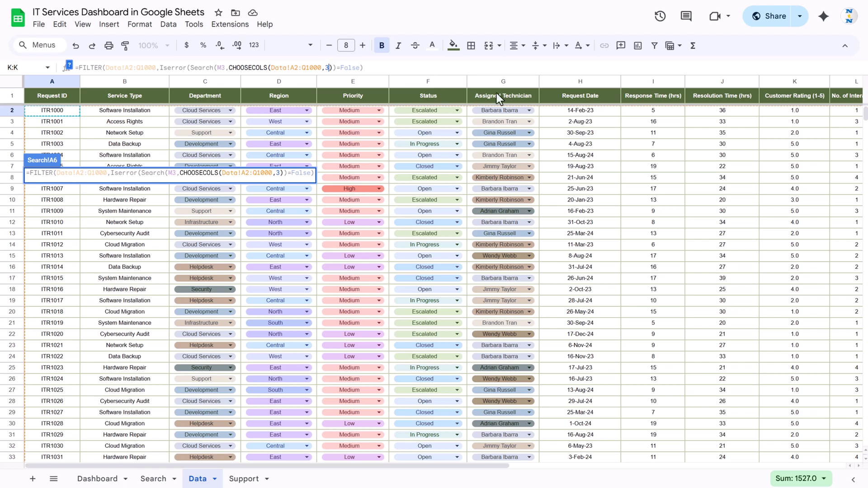
{"action": "key", "text": "Return"}
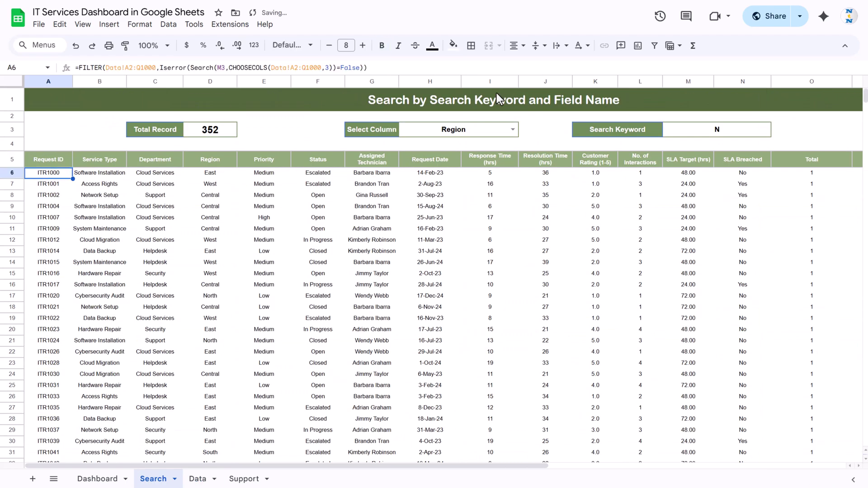
Set the Search Keyword to Cloud to test the search on the Department column.
{"action": "left_click", "coordinate": [738, 132]}
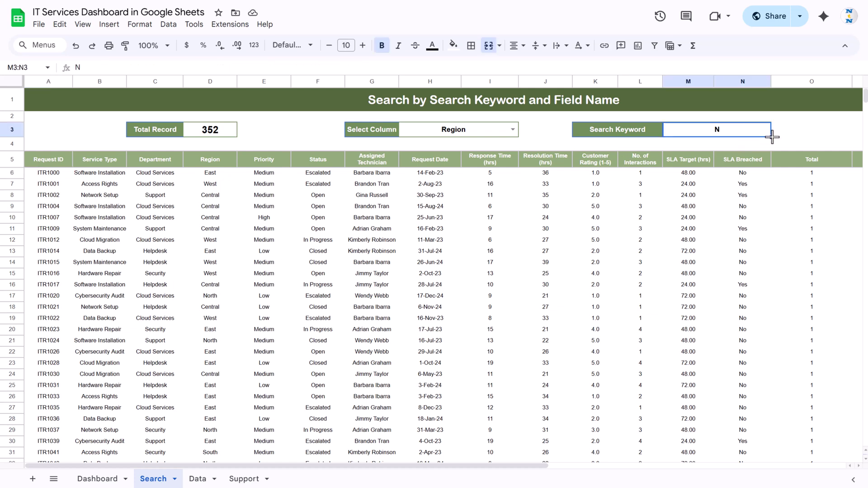
{"action": "type", "text": "Cloud"}
{"action": "key", "text": "Return"}
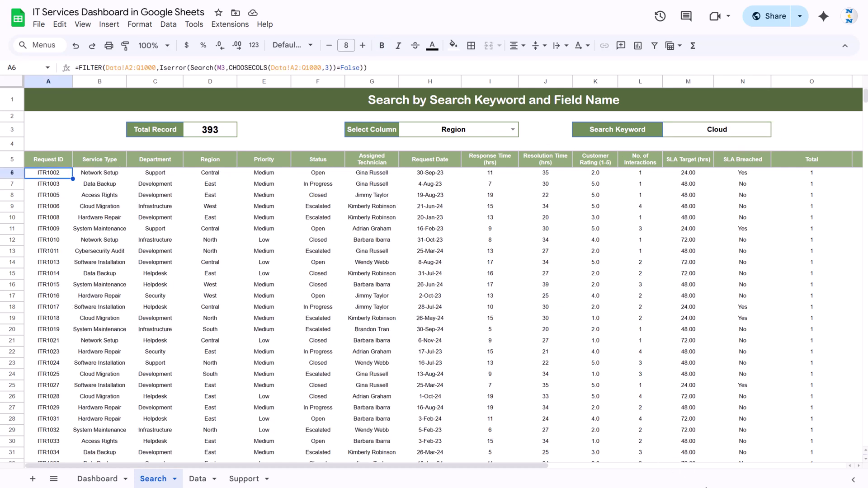
Correct the A6 parentheses so Iserror closes before =False, and check the filtered Department values.
{"action": "left_click", "coordinate": [337, 67]}
{"action": "type", "text": ")"}
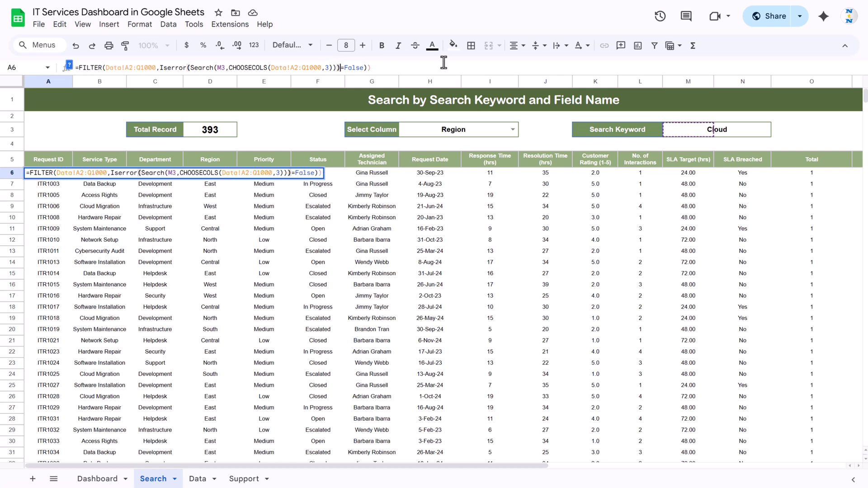
{"action": "key", "text": "Return"}
{"action": "key", "text": "Return"}
{"action": "key", "text": "Return"}
{"action": "key", "text": "Up"}
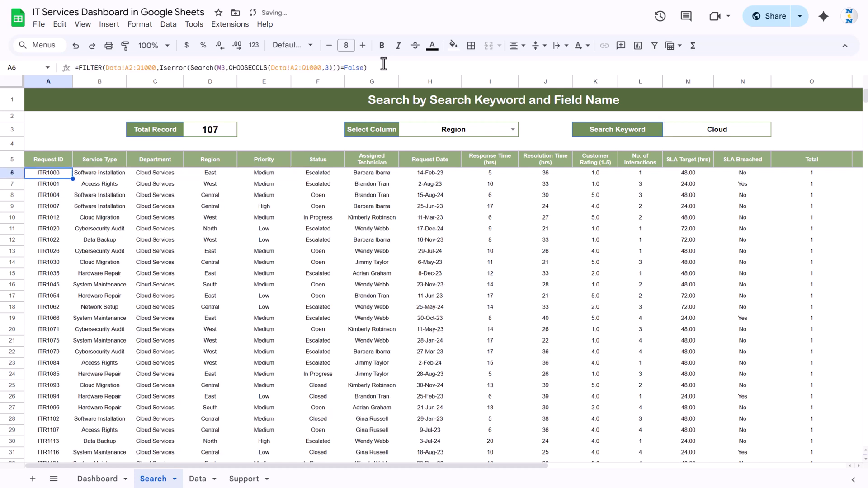
{"action": "left_click_drag", "start_coordinate": [147, 176], "coordinate": [153, 306]}
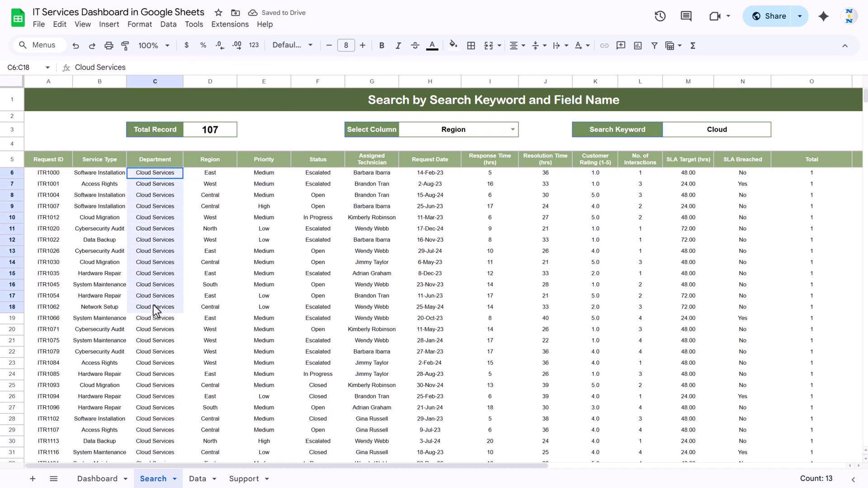
{"action": "left_click", "coordinate": [161, 174]}
Set the CHOOSECOLS column number in the A6 formula to 4 to search the Region column.
{"action": "left_click", "coordinate": [50, 174]}
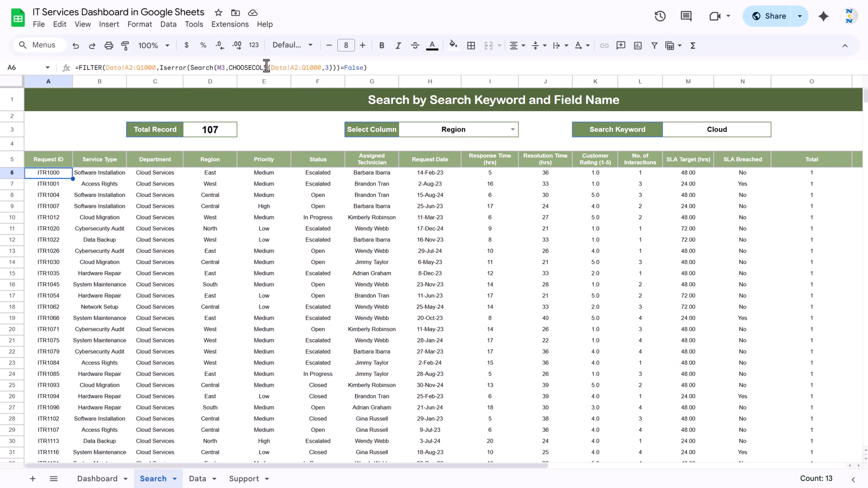
{"action": "double_click", "coordinate": [324, 67]}
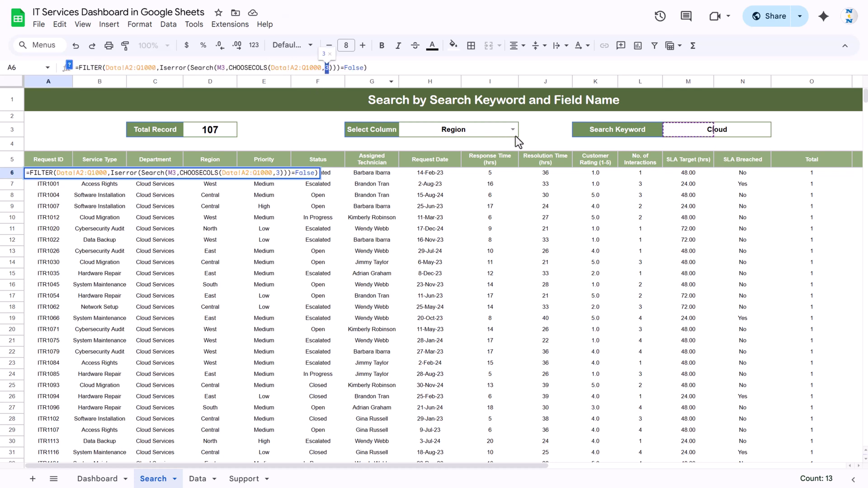
{"action": "key", "text": "Escape"}
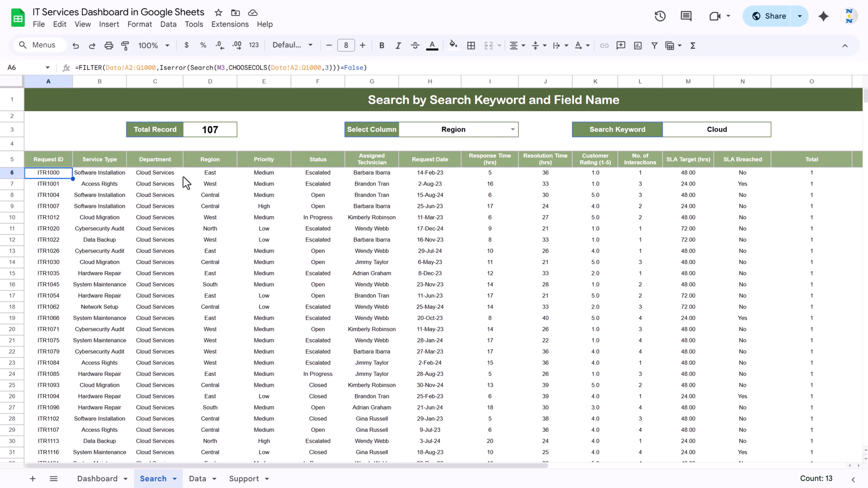
{"action": "double_click", "coordinate": [327, 68]}
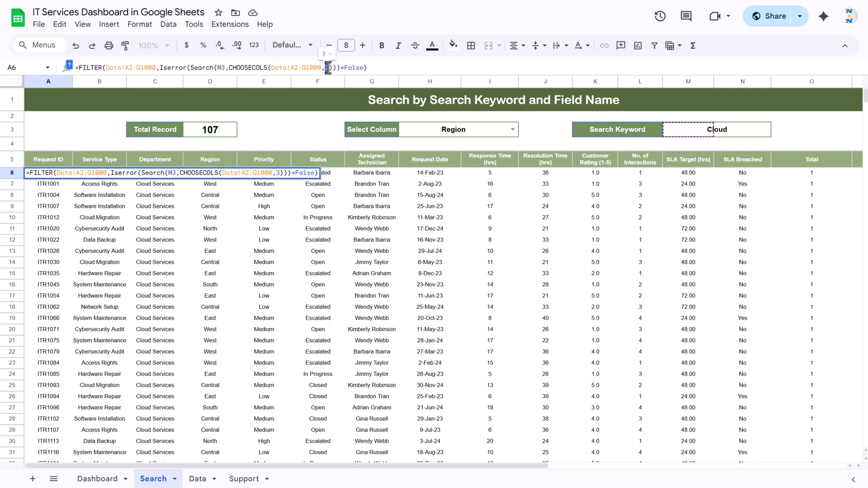
{"action": "type", "text": "4"}
{"action": "key", "text": "Return"}
{"action": "key", "text": "Up"}
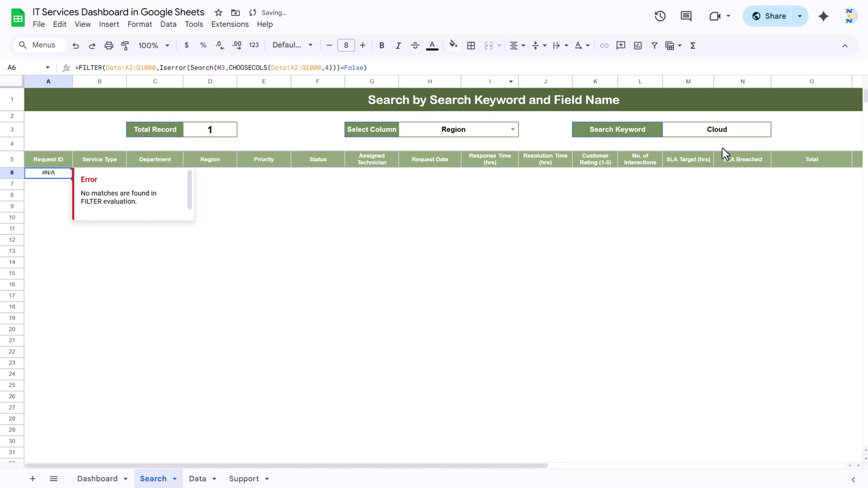
Set the Search Keyword to west and check the filtered Region values.
{"action": "left_click", "coordinate": [745, 131]}
{"action": "type", "text": "west"}
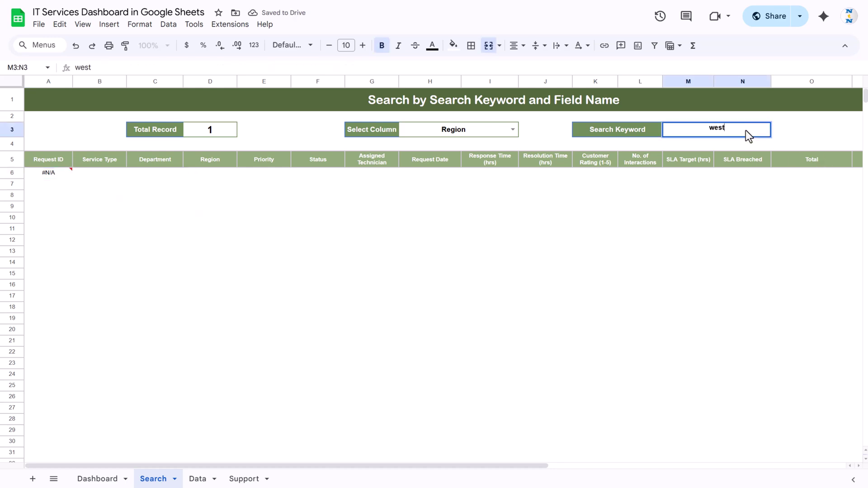
{"action": "key", "text": "Return"}
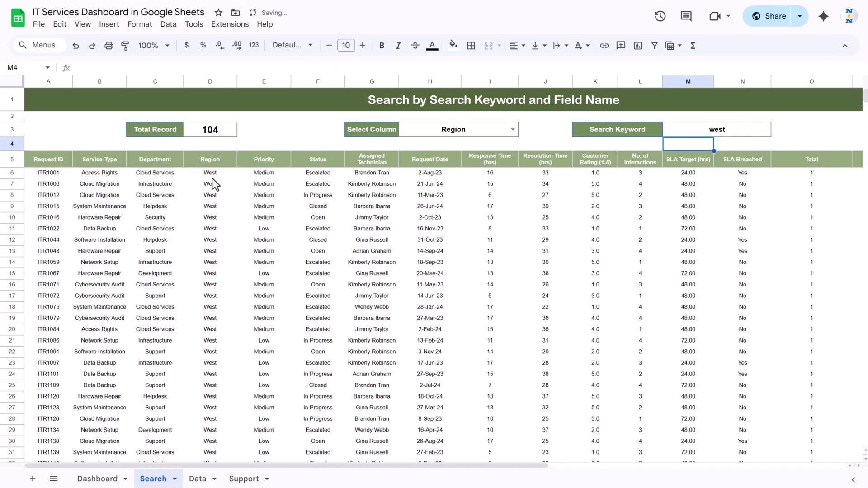
{"action": "left_click_drag", "start_coordinate": [211, 174], "coordinate": [211, 262]}
Replace the column number 4 in the A6 formula with MATCH(H3,5:5,0) so CHOOSECOLS follows the selected column name.
{"action": "left_click", "coordinate": [48, 173]}
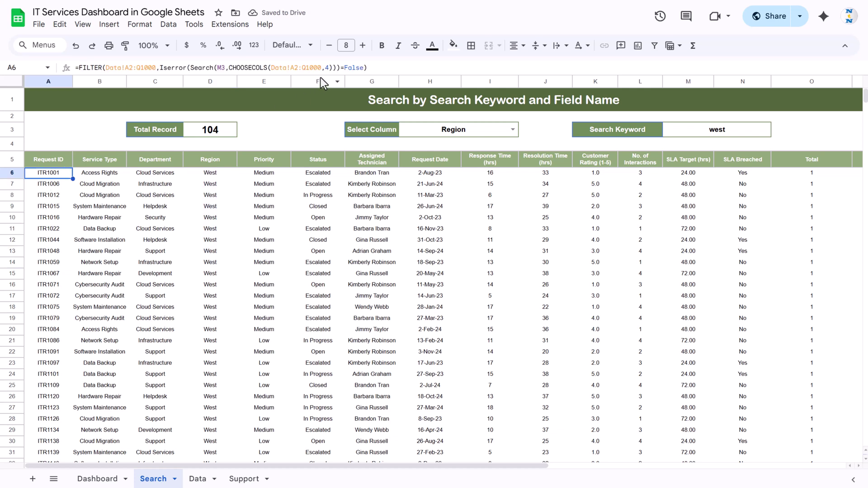
{"action": "double_click", "coordinate": [326, 68]}
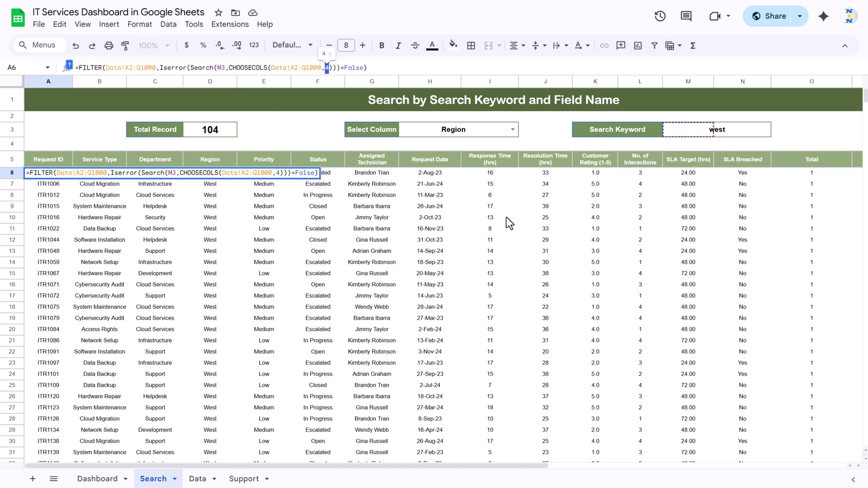
{"action": "type", "text": "MATCH("}
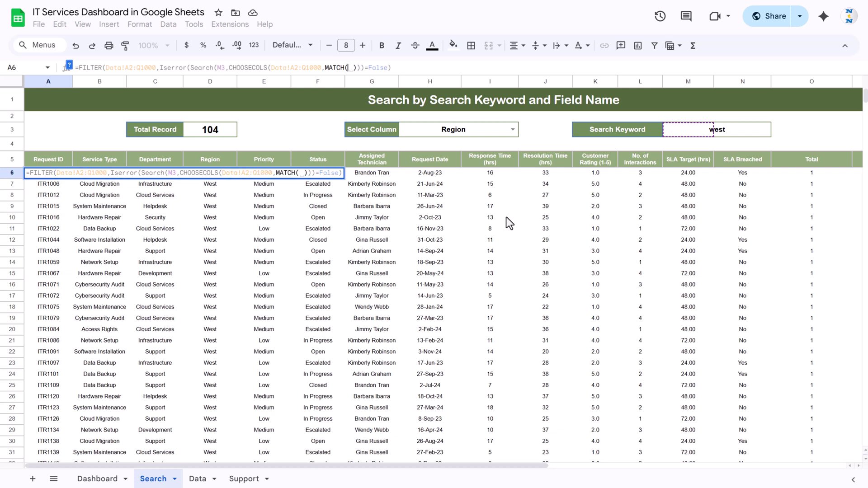
{"action": "left_click", "coordinate": [453, 131]}
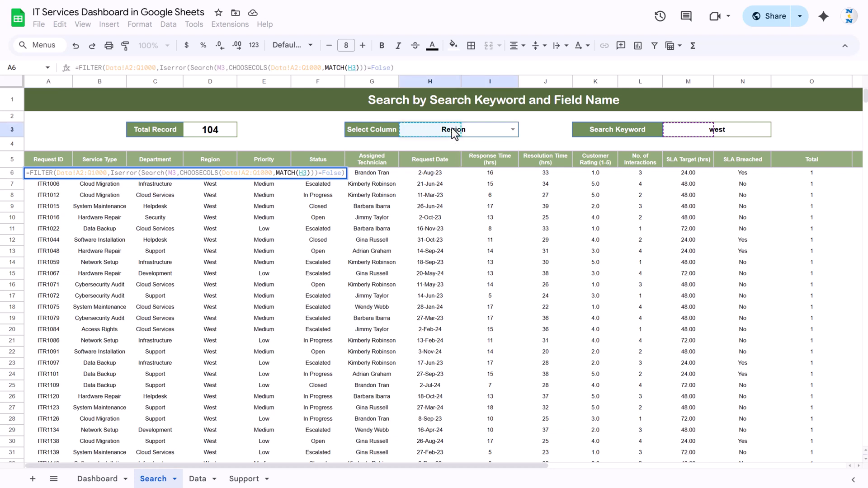
{"action": "type", "text": ","}
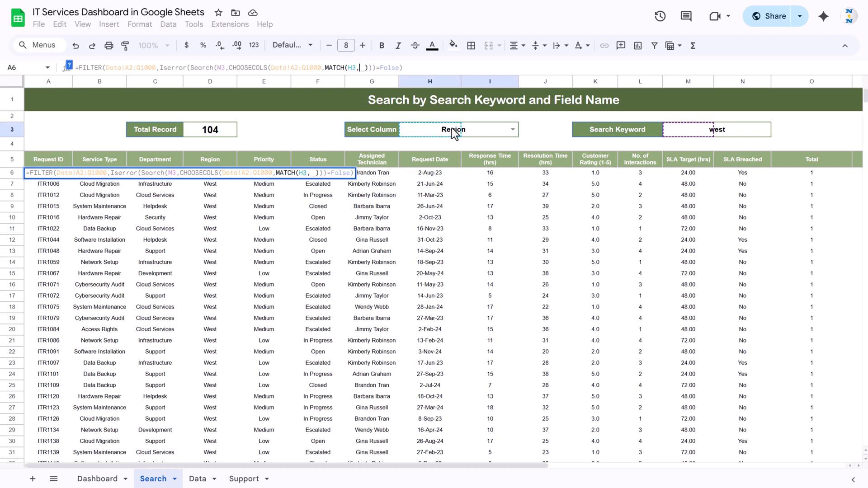
{"action": "left_click", "coordinate": [7, 159]}
{"action": "type", "text": ",0)"}
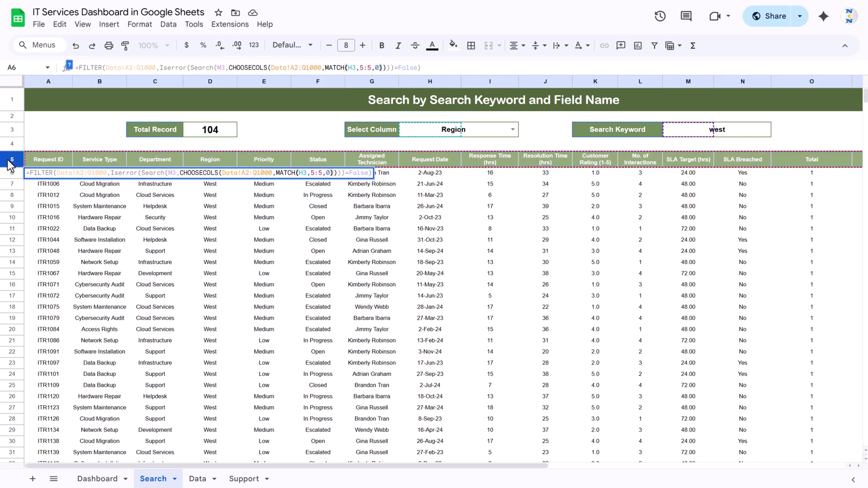
{"action": "key", "text": "Return"}
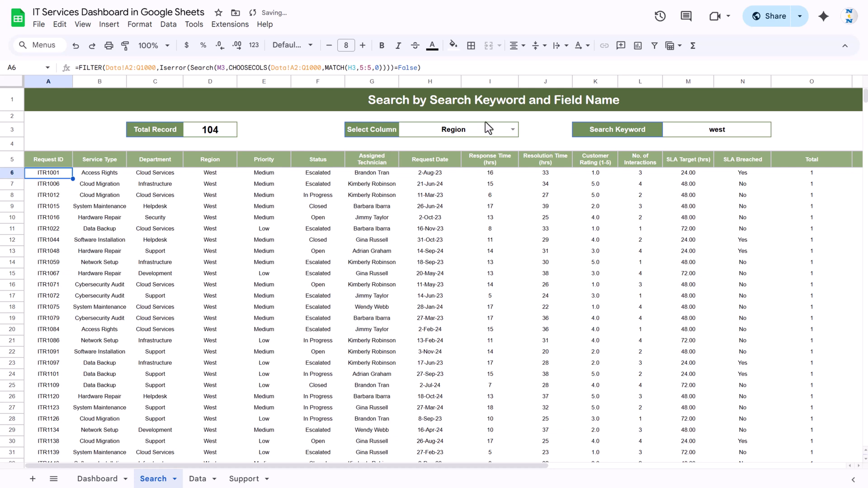
Set Select Column to Priority and the Search Keyword to high to test the dynamic search.
{"action": "left_click", "coordinate": [513, 130]}
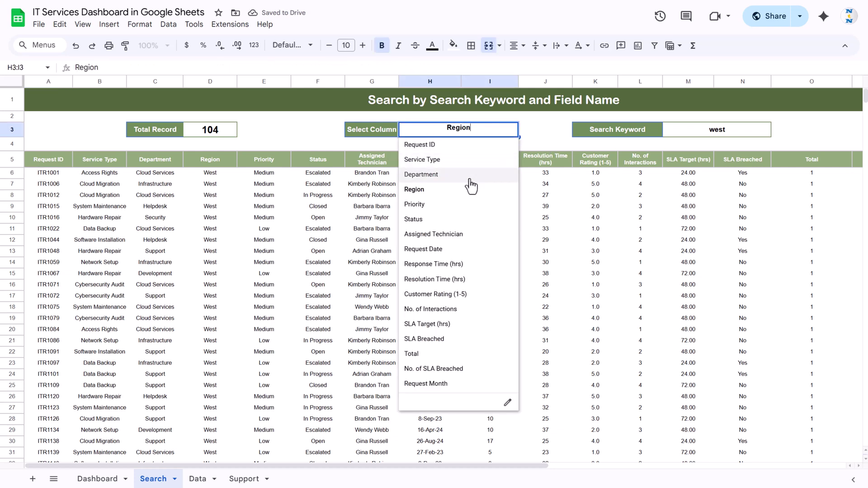
{"action": "left_click", "coordinate": [436, 206]}
{"action": "left_click", "coordinate": [710, 133]}
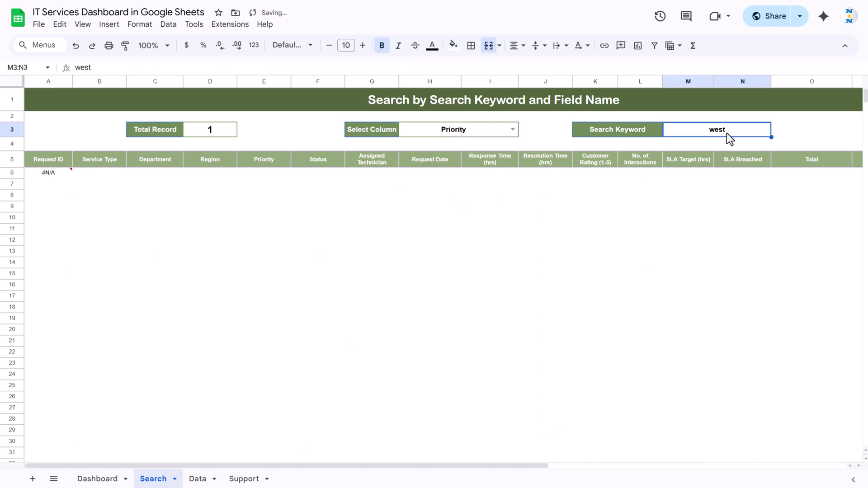
{"action": "type", "text": "high"}
{"action": "key", "text": "Return"}
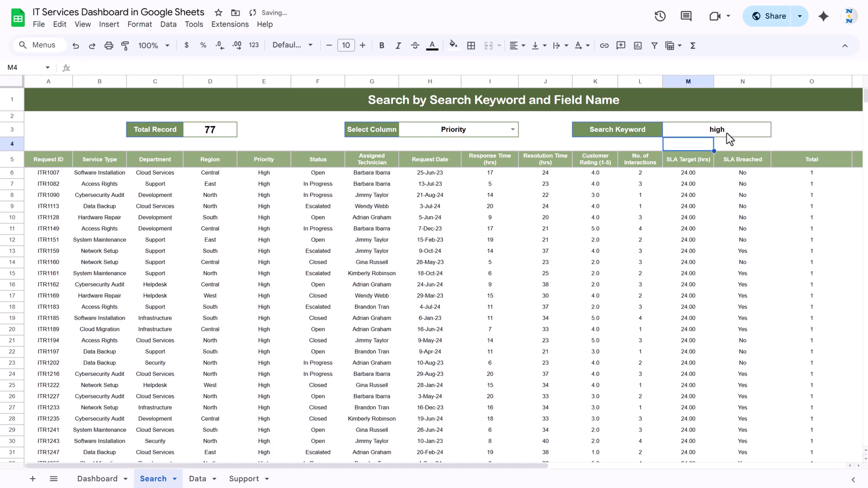
Check the filtered Priority values and the finished A6 formula, and return to the Dashboard sheet.
{"action": "left_click", "coordinate": [265, 173]}
{"action": "left_click", "coordinate": [267, 385], "text": "shift"}
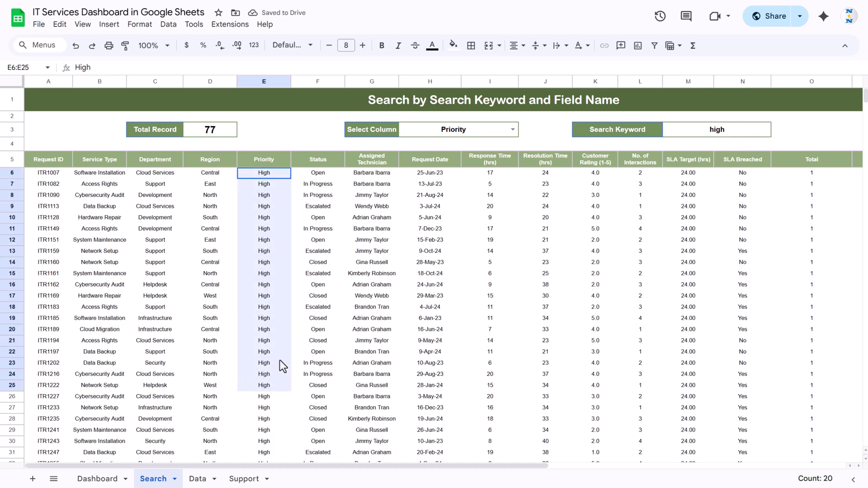
{"action": "left_click", "coordinate": [256, 162]}
{"action": "left_click", "coordinate": [48, 174]}
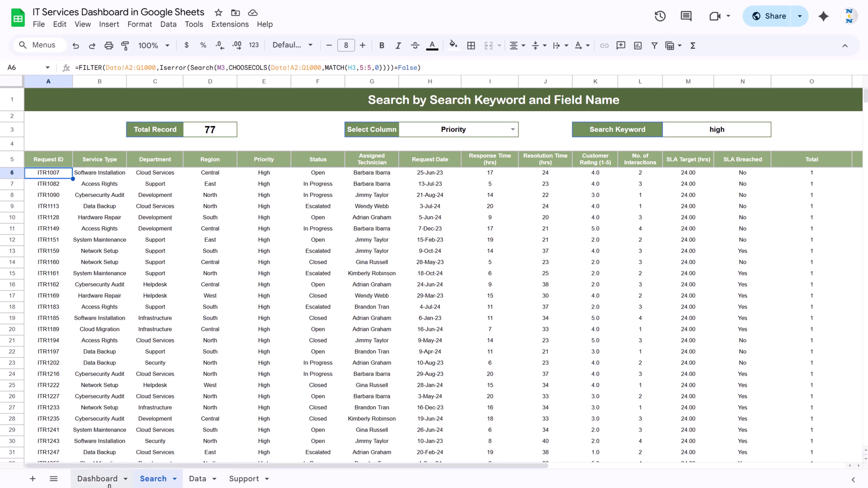
{"action": "key", "text": "ctrl+Page_Up"}
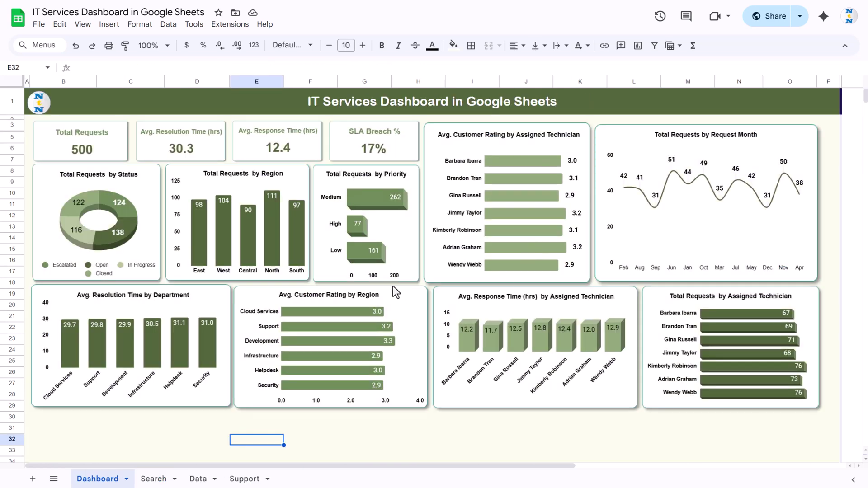